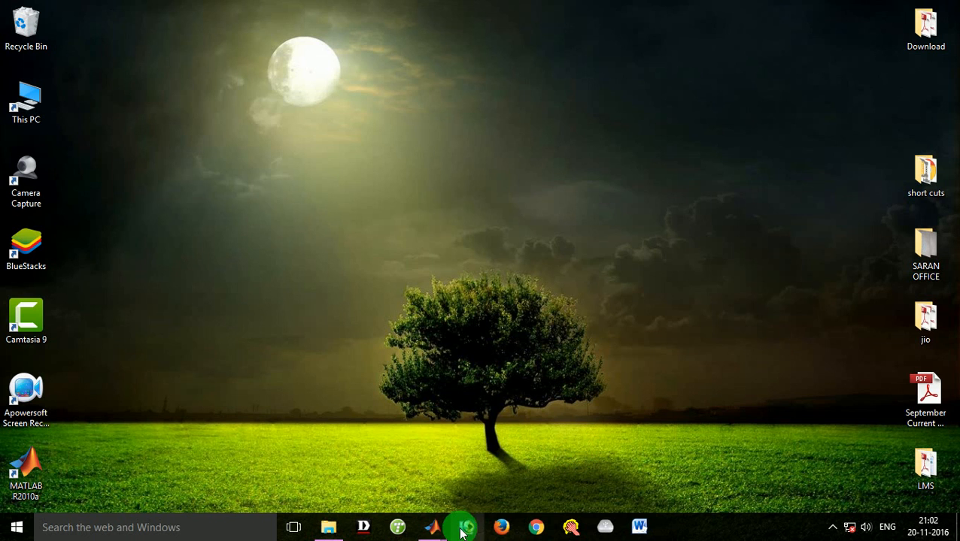
# - Switch to MATLAB and create a new blank Simulink model in a maximized window
pyautogui.moveTo(433, 527)
pyautogui.click(318, 482)
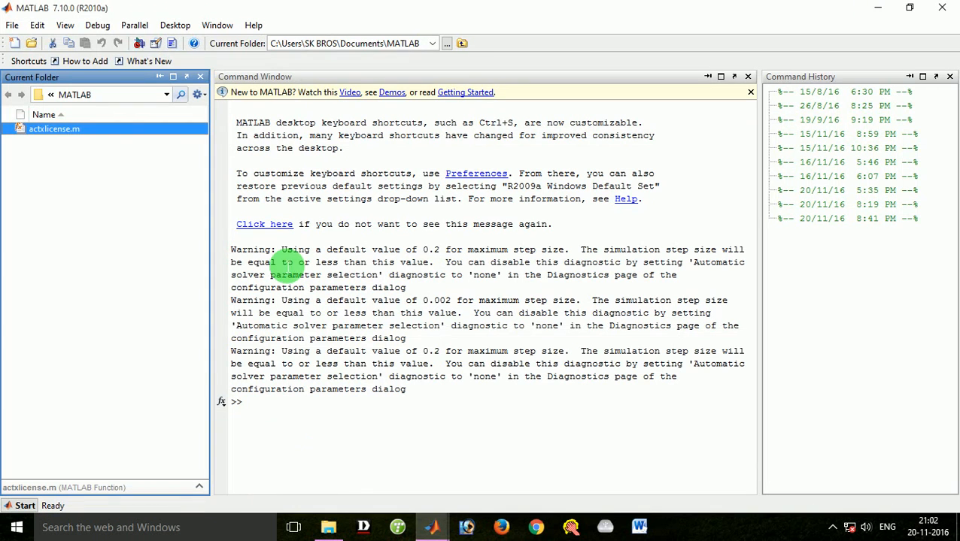
pyautogui.click(14, 26)
pyautogui.moveTo(30, 44)
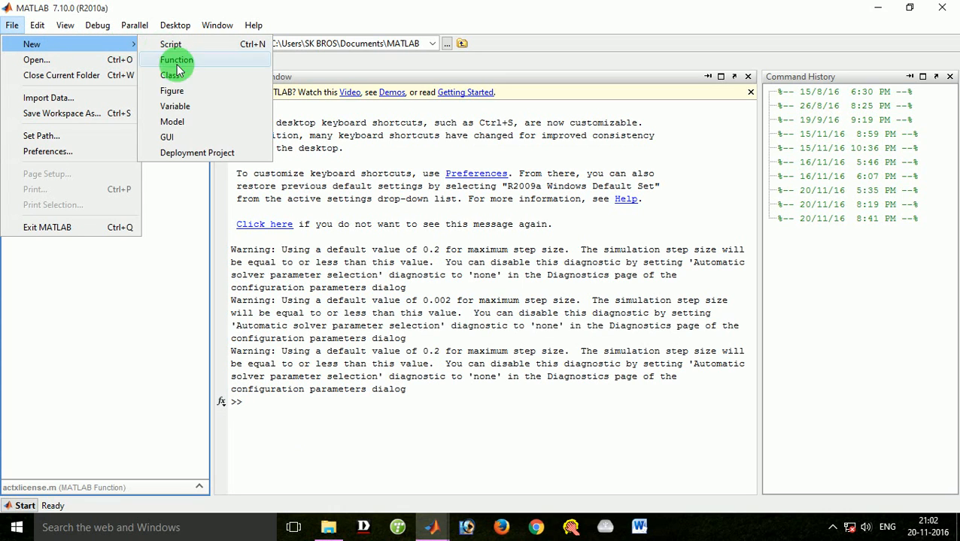
pyautogui.click(173, 122)
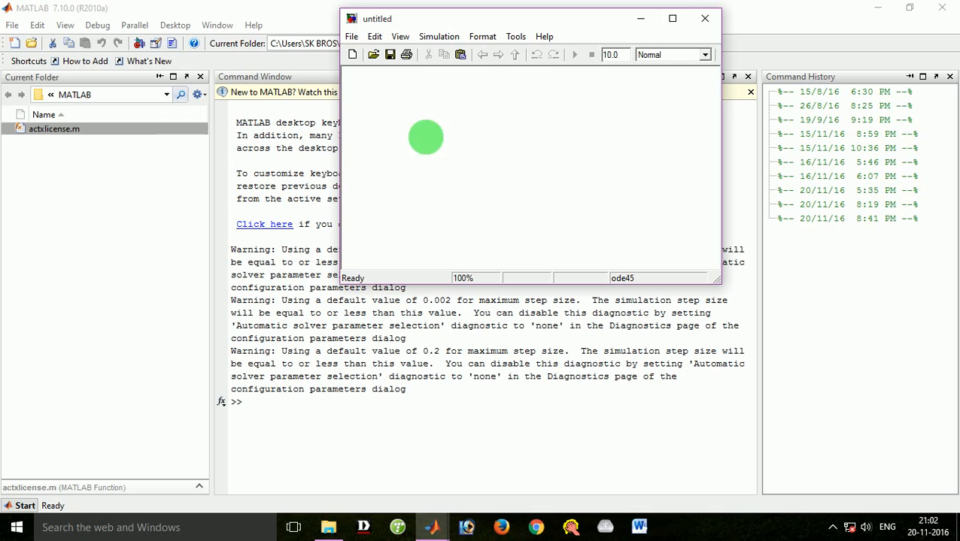
pyautogui.click(672, 19)
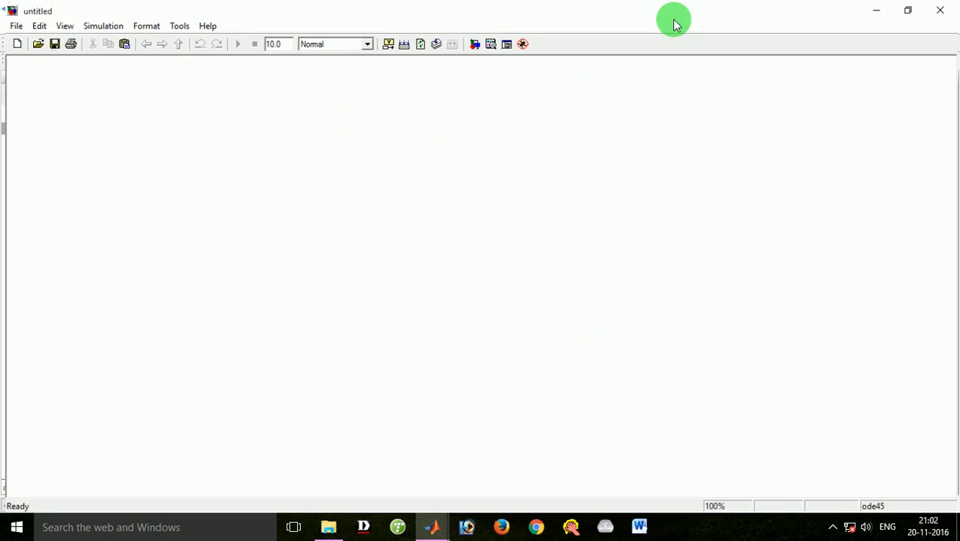
# - Save the new model as RCSERIES in the MATLAB documents folder, keeping the Simulink Models (*.mdl) type
pyautogui.click(10, 26)
pyautogui.click(40, 91)
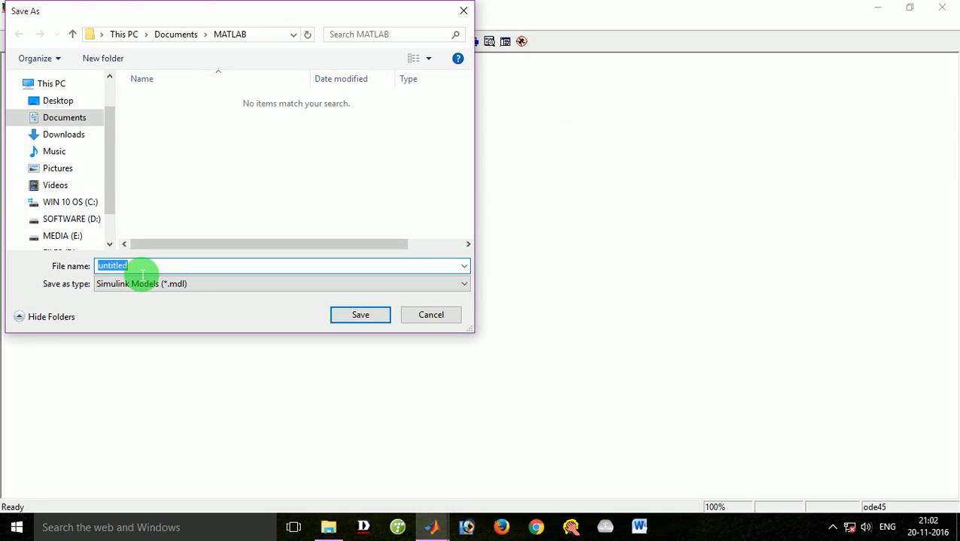
pyautogui.write('RC SERIES')
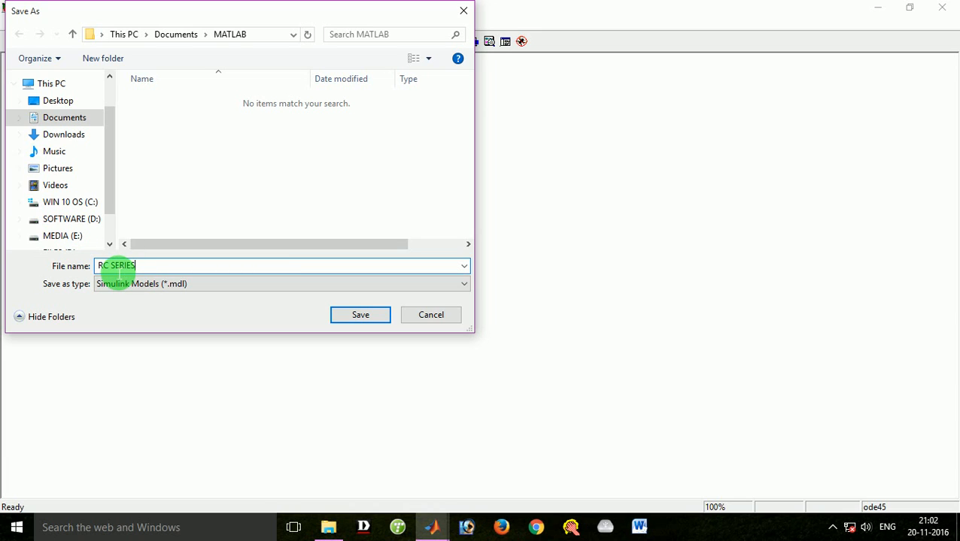
pyautogui.press('BackSpace')
pyautogui.click(177, 272)
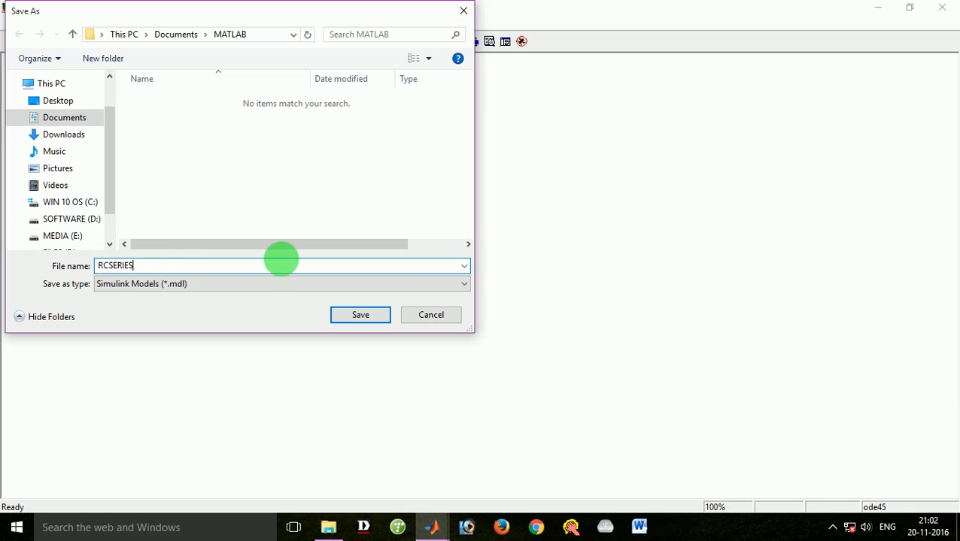
pyautogui.click(360, 314)
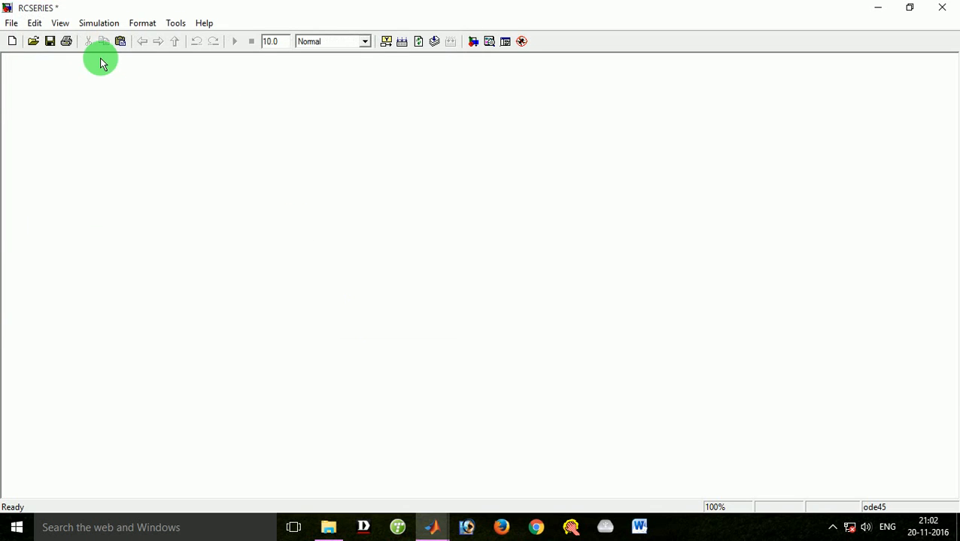
# - Find the powergui block in the Simulink library and place it in the upper part of the RCSERIES model
pyautogui.click(473, 43)
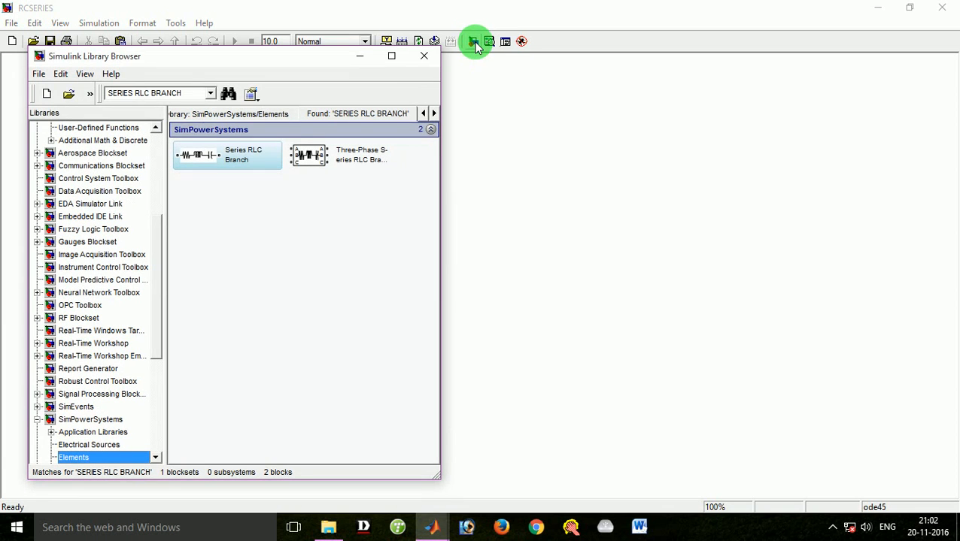
pyautogui.click(203, 94)
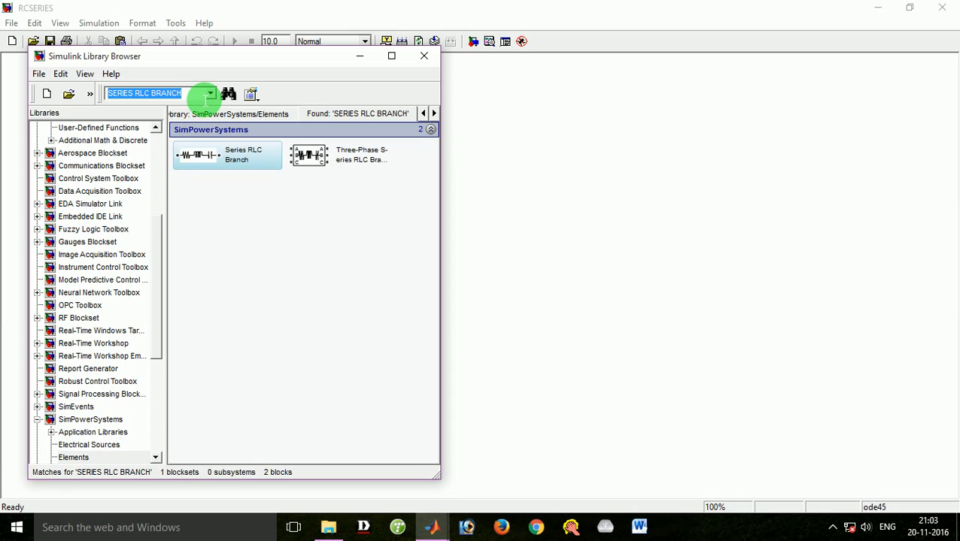
pyautogui.write('Po')
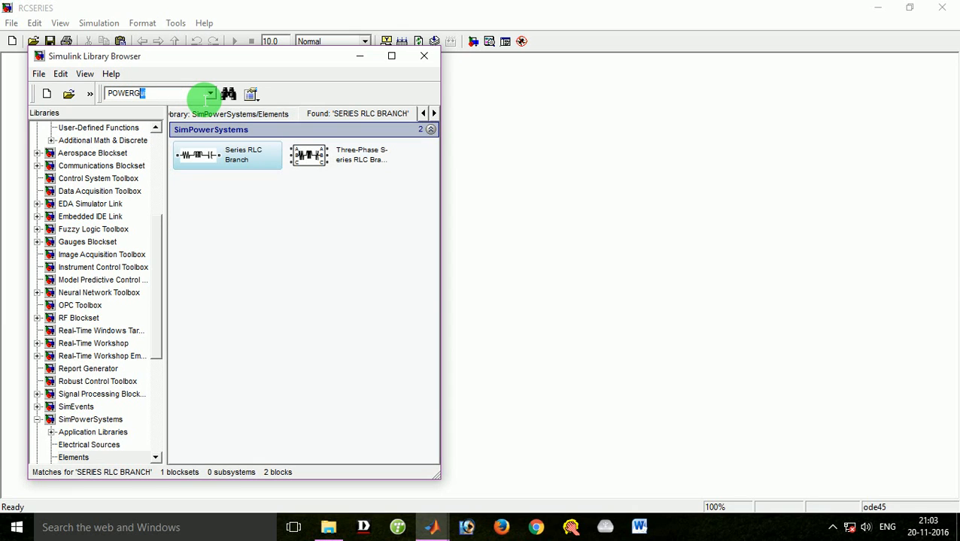
pyautogui.press('Return')
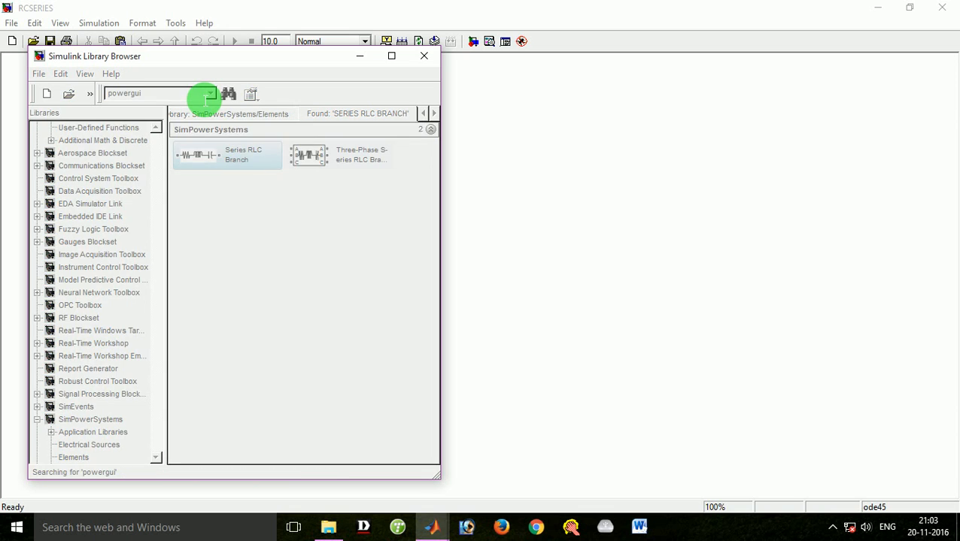
pyautogui.moveTo(233, 171); pyautogui.dragTo(559, 160)
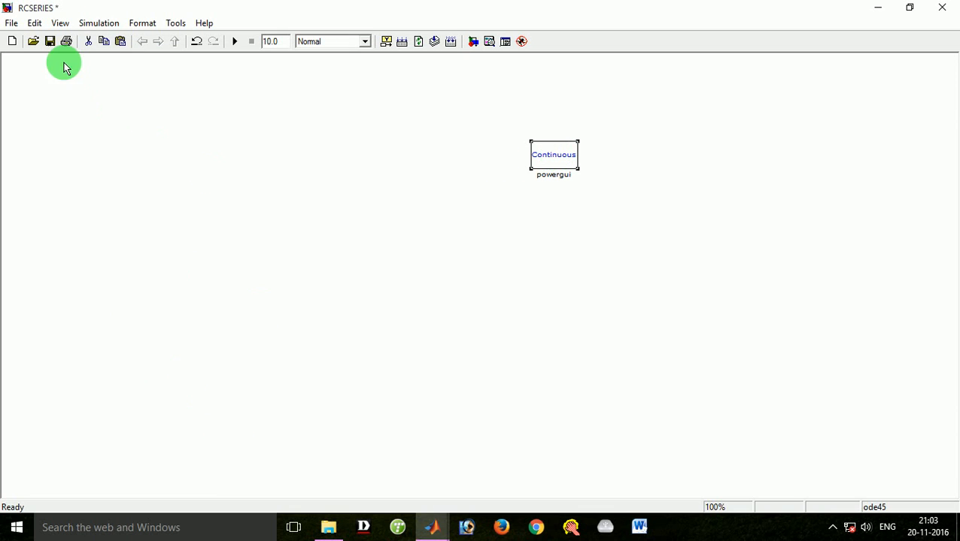
# - Find the SimPowerSystems DC Voltage Source block in the library and place it below the powergui block
pyautogui.click(478, 46)
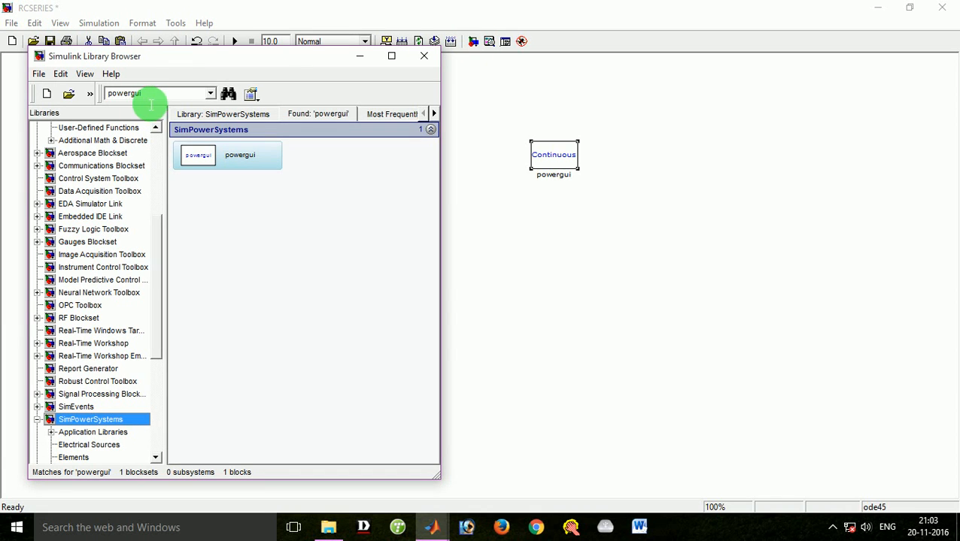
pyautogui.doubleClick(147, 97)
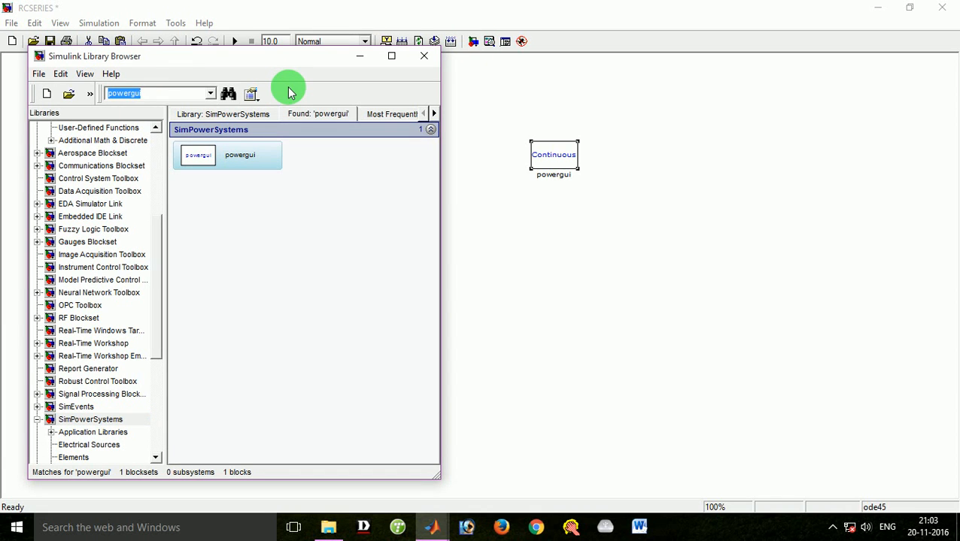
pyautogui.write('D')
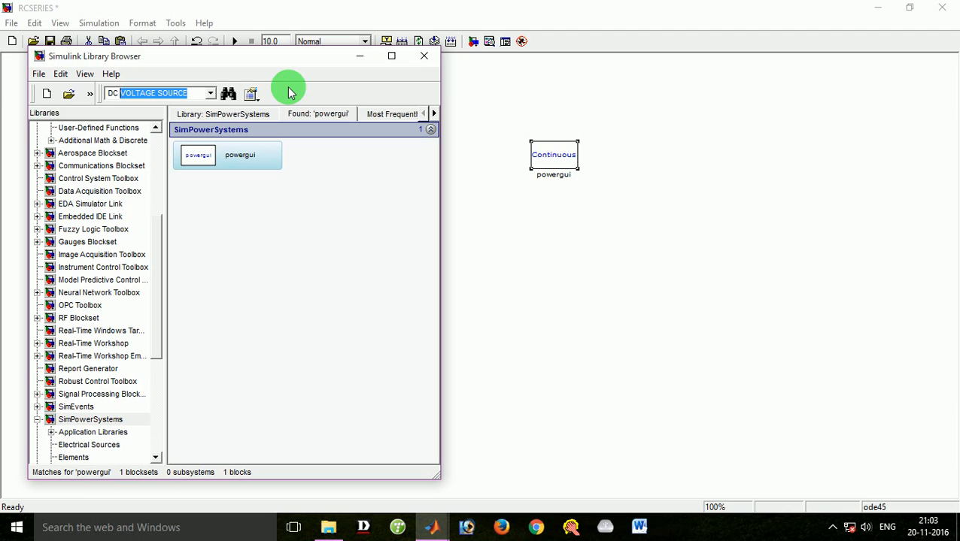
pyautogui.write('C')
pyautogui.press('Return')
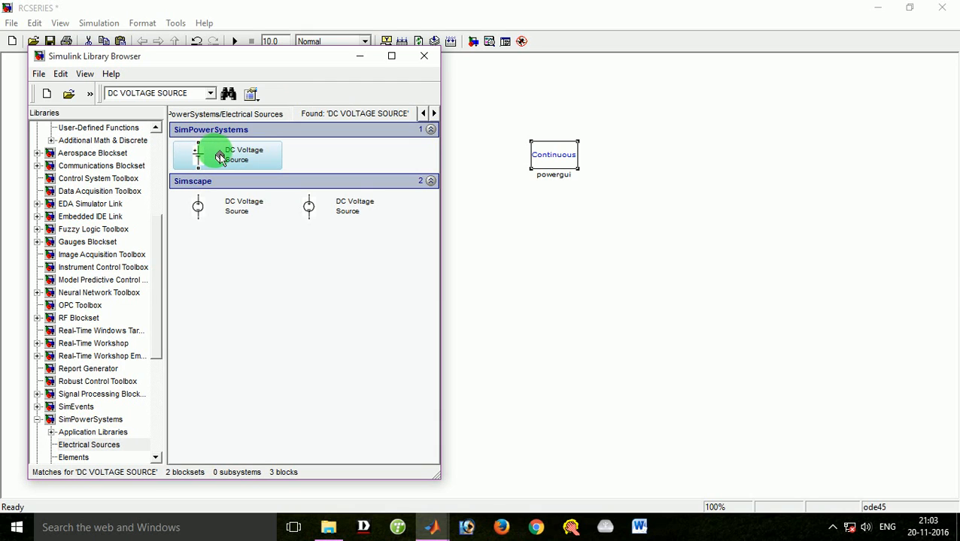
pyautogui.moveTo(219, 158); pyautogui.dragTo(493, 251)
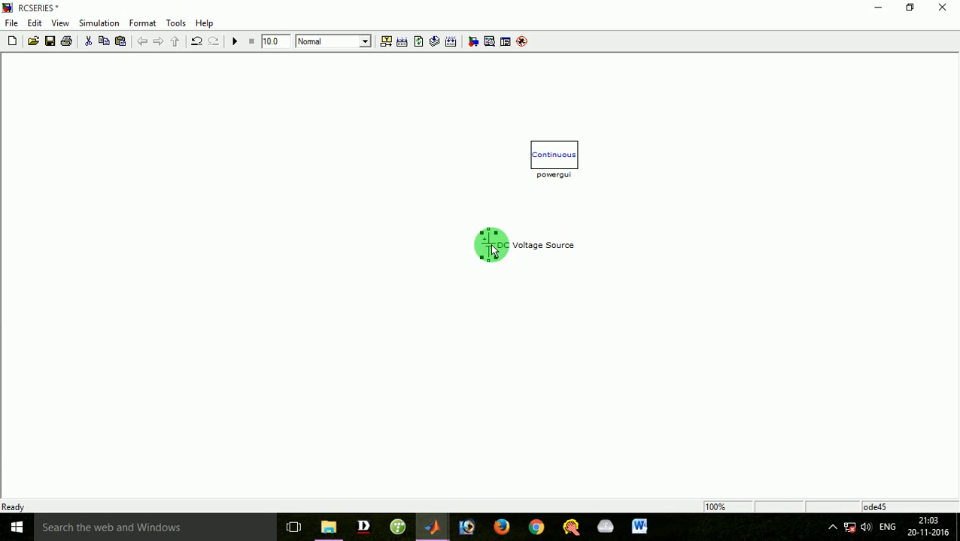
# - Find the Voltage Measurement block in the library and place it below the DC Voltage Source
pyautogui.click(472, 42)
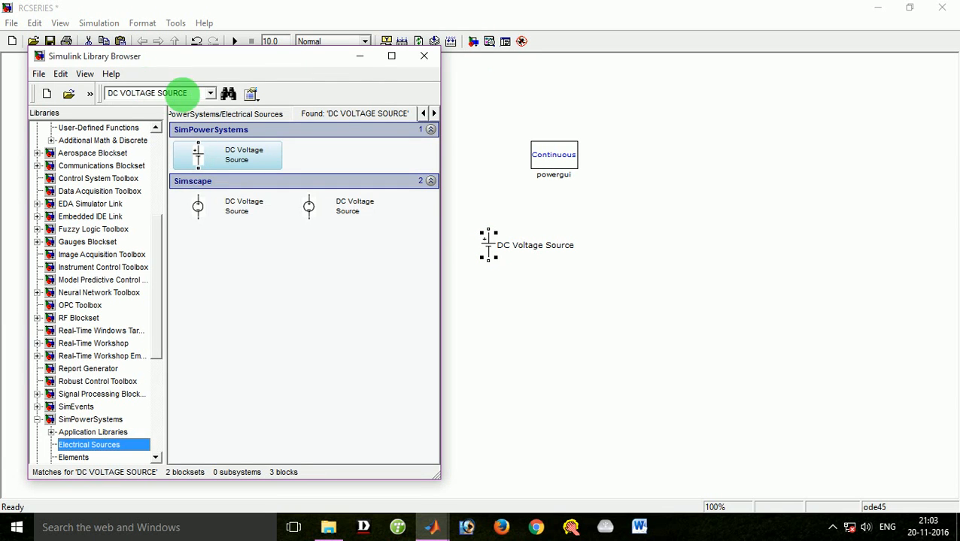
pyautogui.click(199, 94)
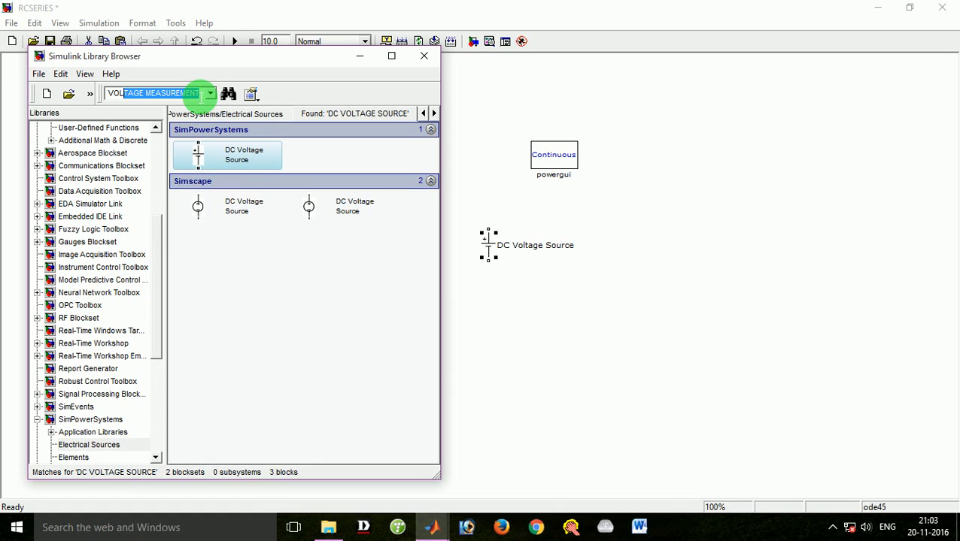
pyautogui.write('VOL')
pyautogui.press('Return')
pyautogui.click(218, 158)
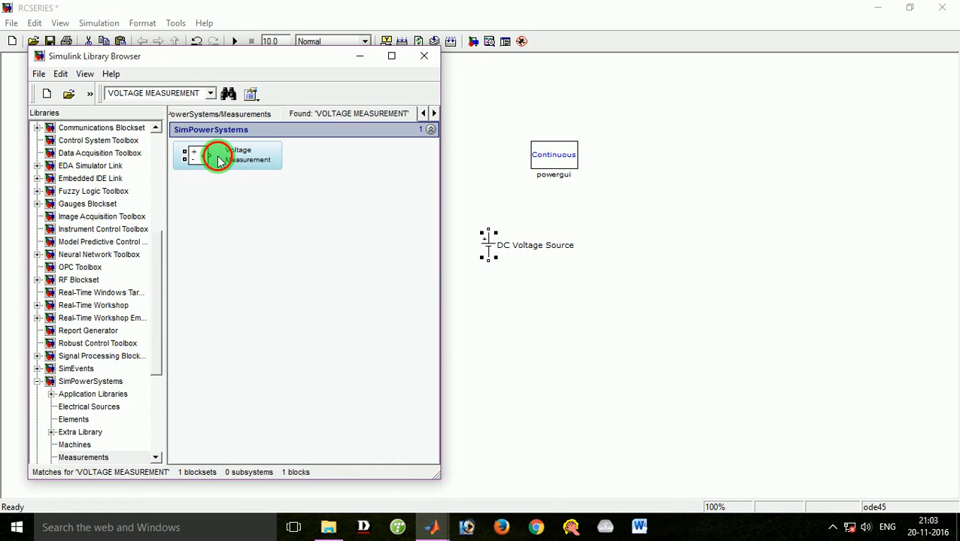
pyautogui.moveTo(218, 158); pyautogui.dragTo(550, 327)
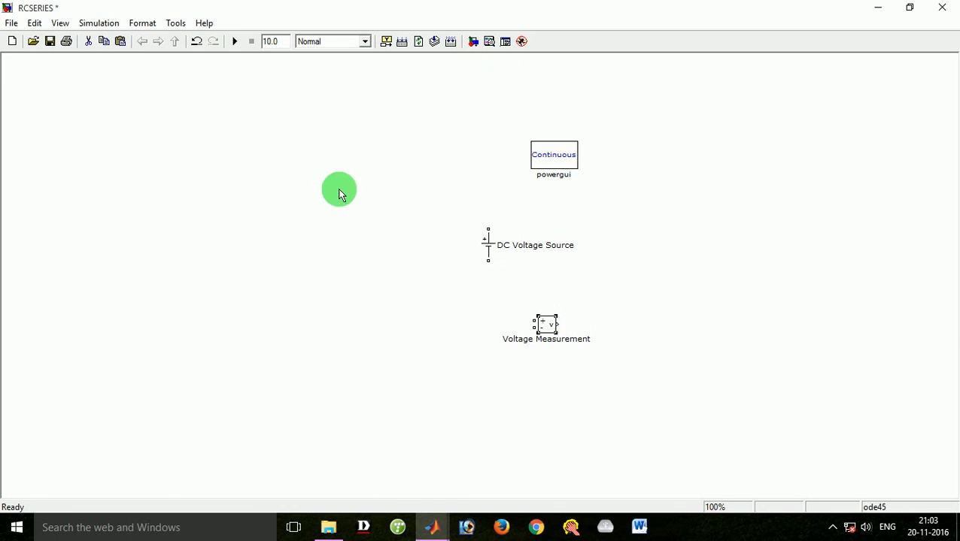
# - Find the Current Measurement block in the library and place it just above and right of the Voltage Measurement block
pyautogui.click(472, 42)
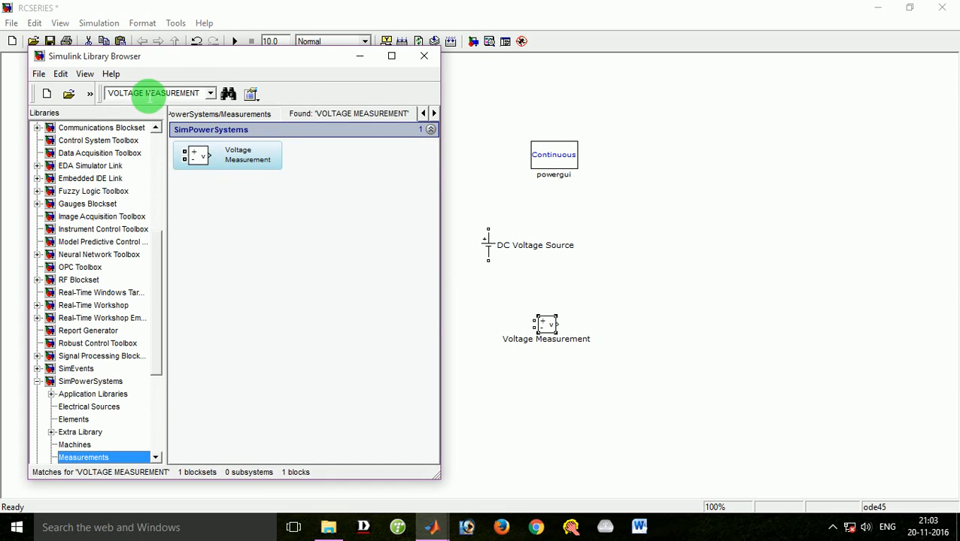
pyautogui.doubleClick(148, 94)
pyautogui.write('CURREN')
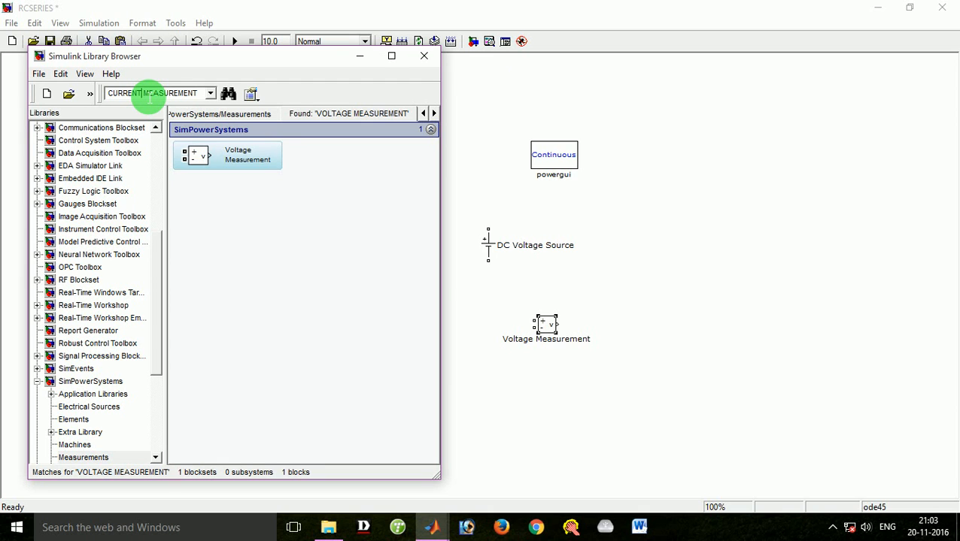
pyautogui.press('Return')
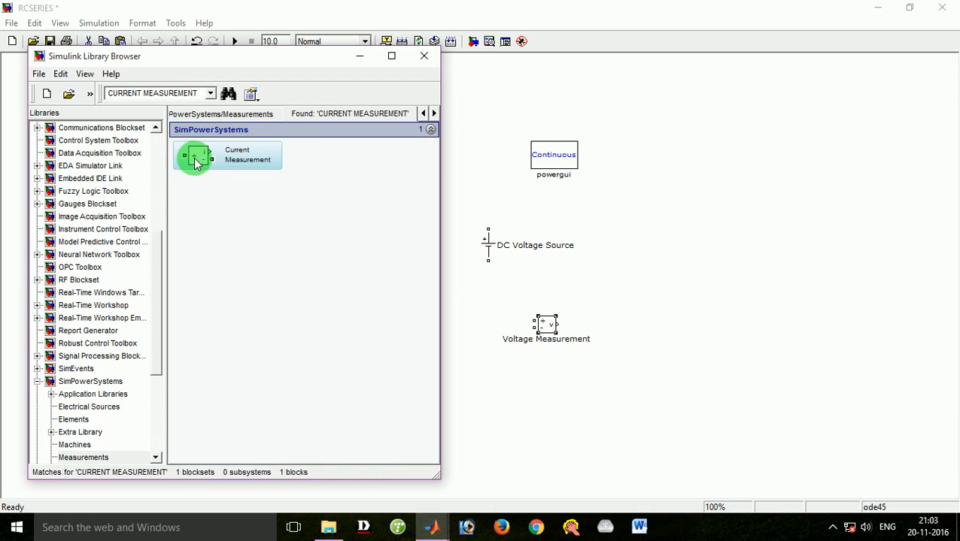
pyautogui.moveTo(225, 160); pyautogui.dragTo(598, 295)
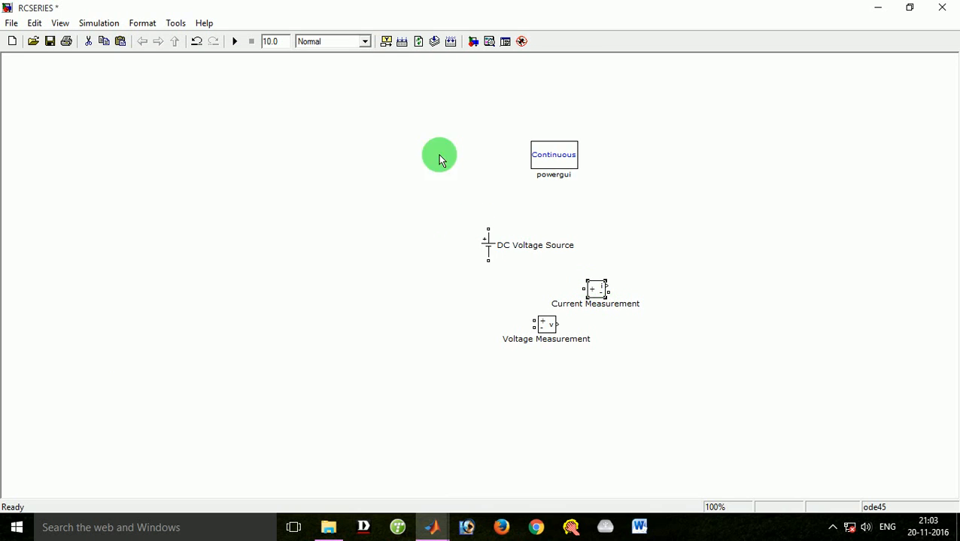
# - Find the Series RLC Branch block in the library and place it to the lower right of the powergui block
pyautogui.click(473, 42)
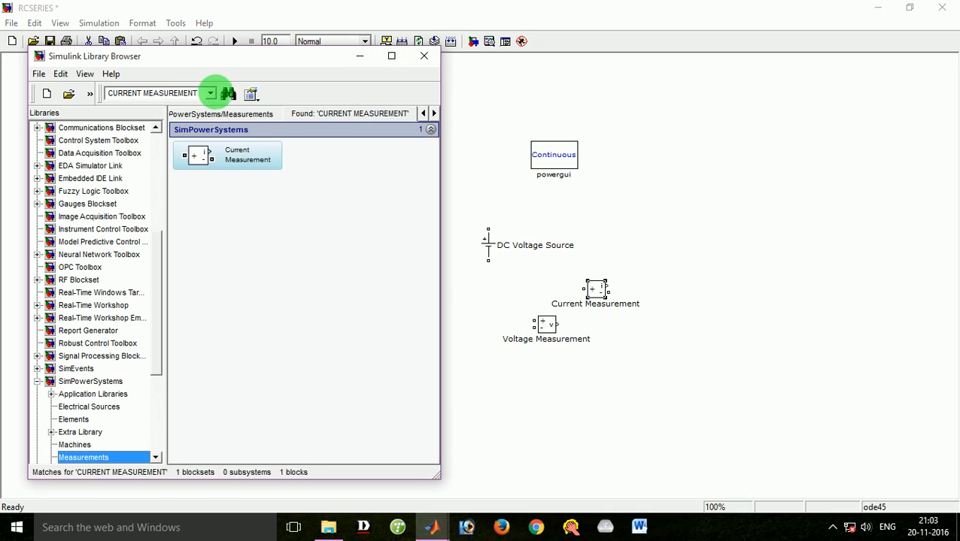
pyautogui.click(202, 94)
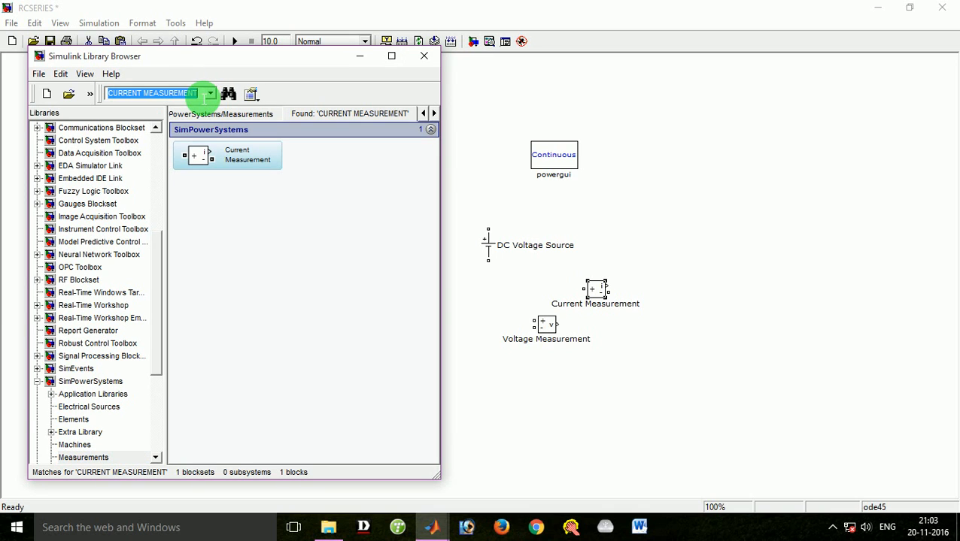
pyautogui.write('S')
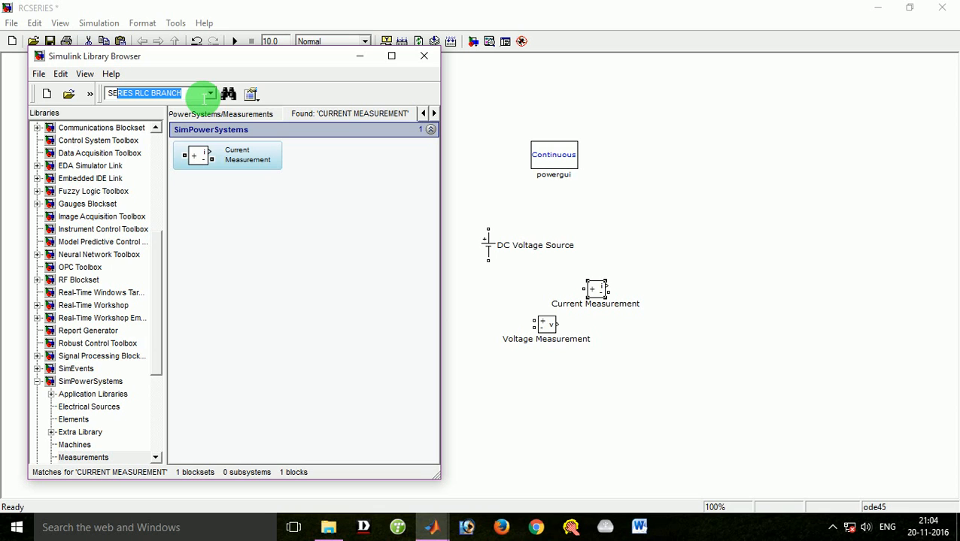
pyautogui.write('E')
pyautogui.press('Return')
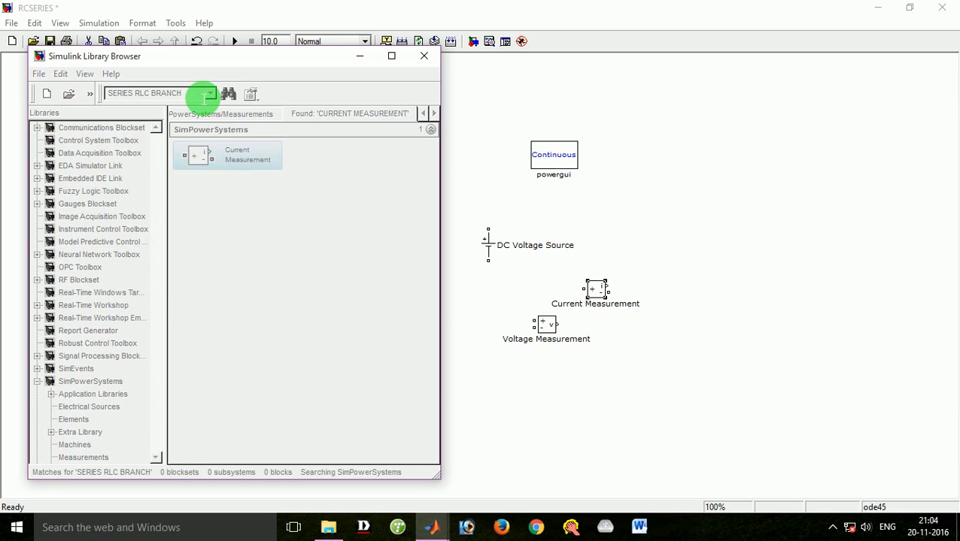
pyautogui.moveTo(209, 162); pyautogui.dragTo(630, 190)
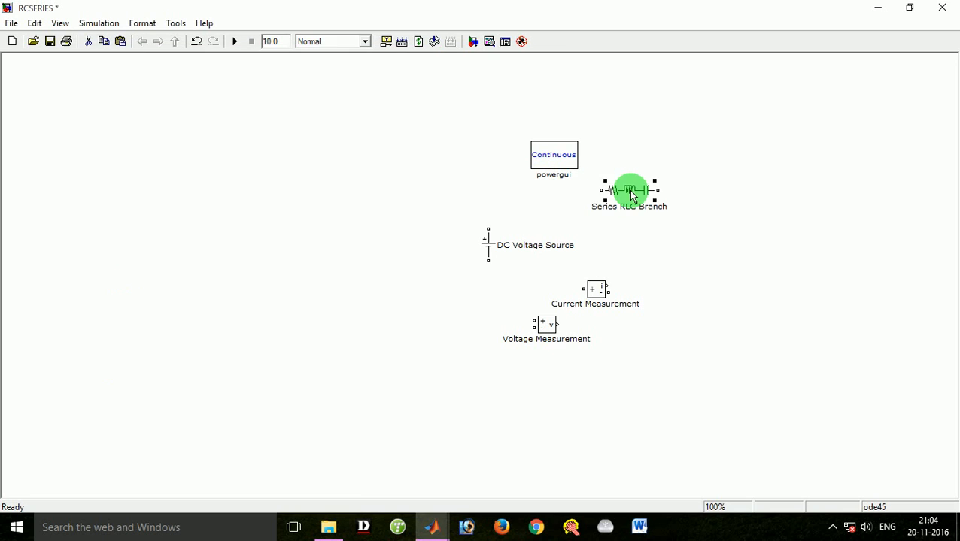
# - Find the Simulink Scope block in the library and place it above the Series RLC Branch
pyautogui.click(473, 41)
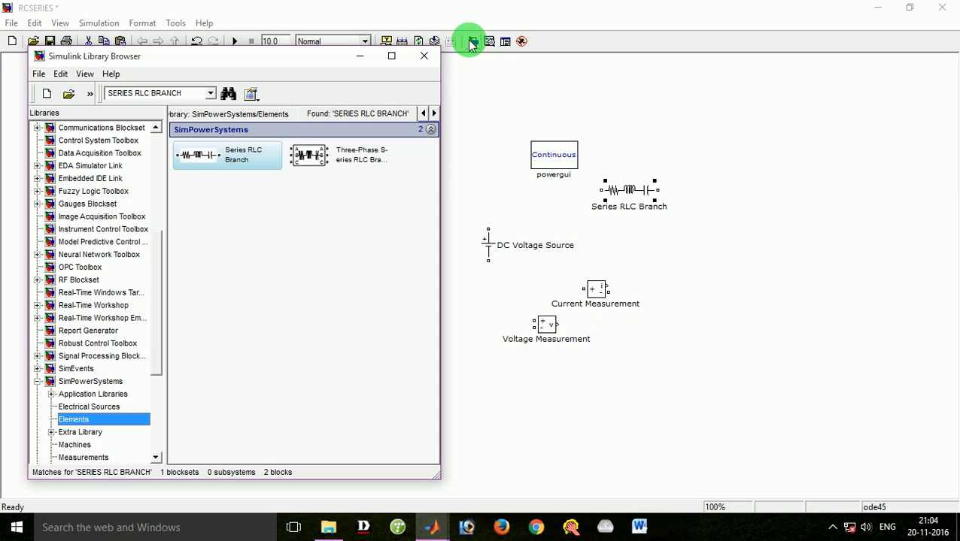
pyautogui.click(191, 93)
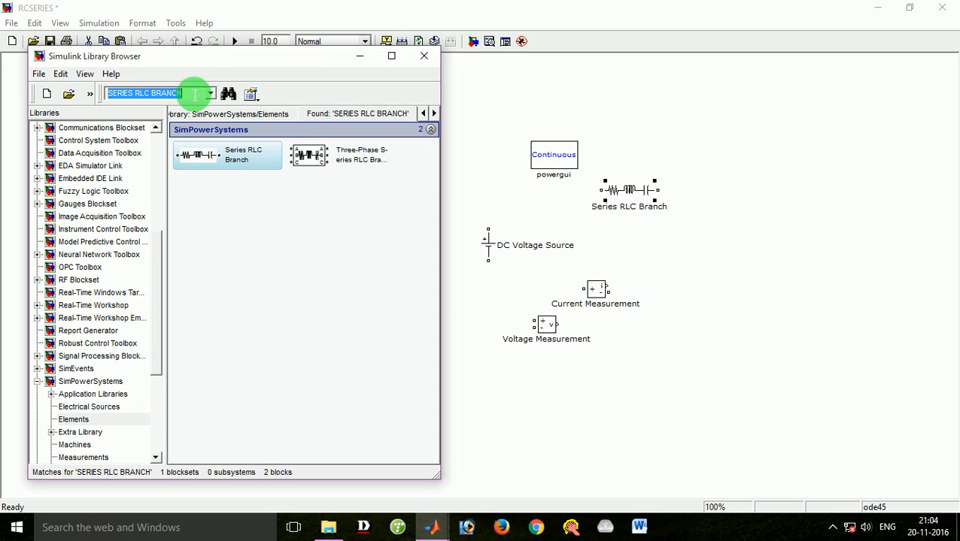
pyautogui.write('SC')
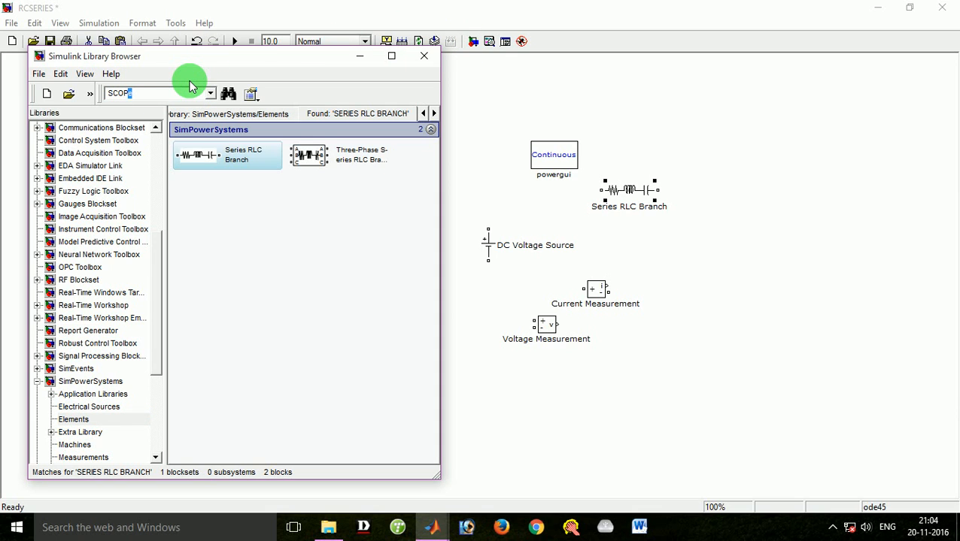
pyautogui.write('OPE')
pyautogui.press('Return')
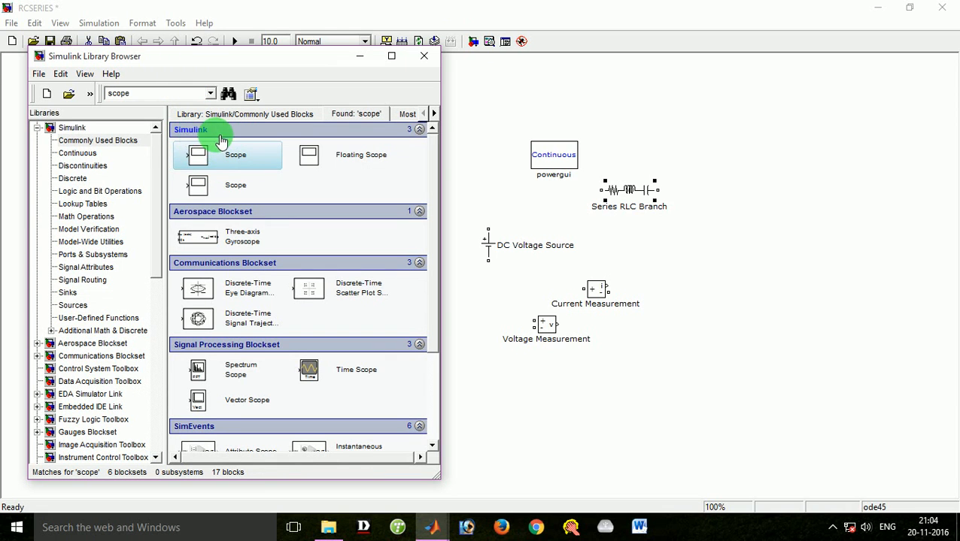
pyautogui.moveTo(220, 163); pyautogui.dragTo(632, 134)
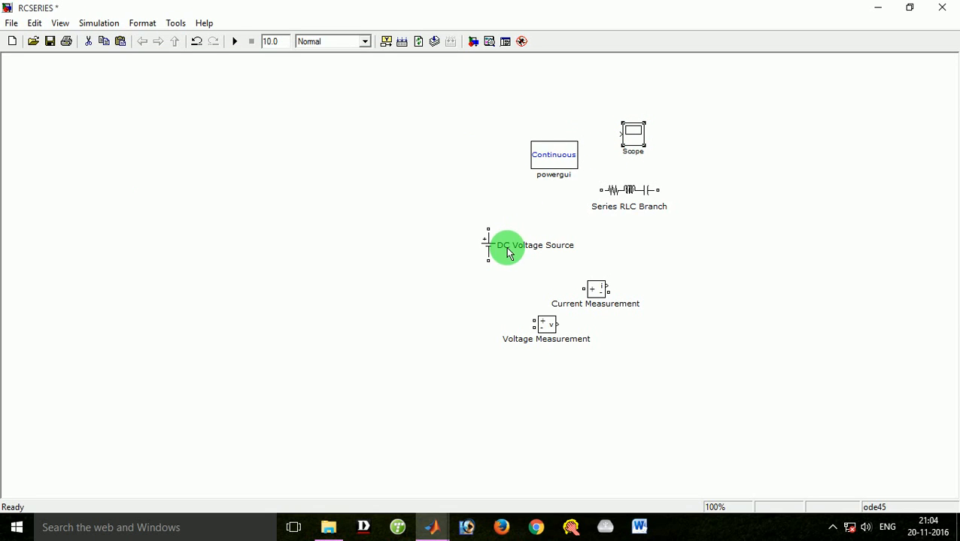
# - Move powergui to the upper-left area of the model and the DC Voltage Source below it, with its label left of the symbol
pyautogui.moveTo(551, 160); pyautogui.dragTo(183, 103)
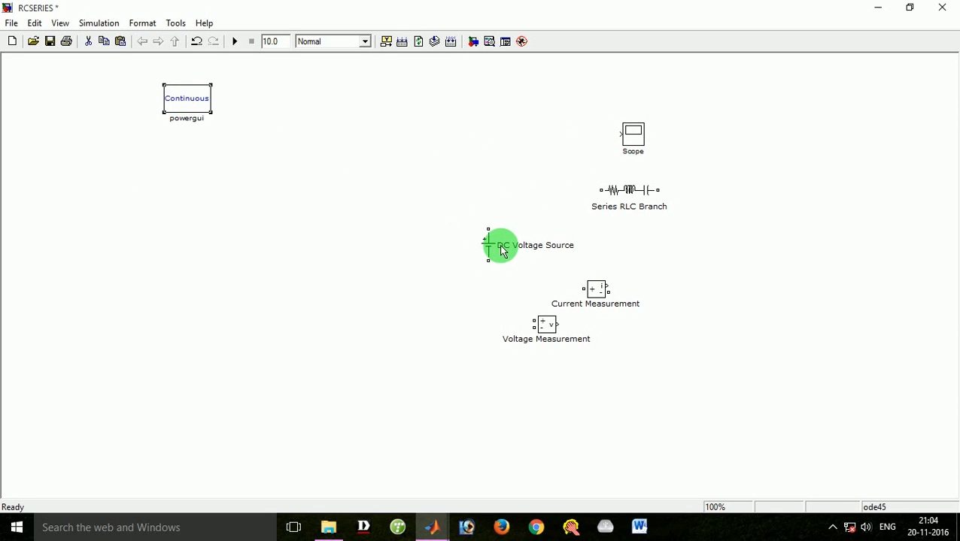
pyautogui.moveTo(501, 247); pyautogui.dragTo(414, 245)
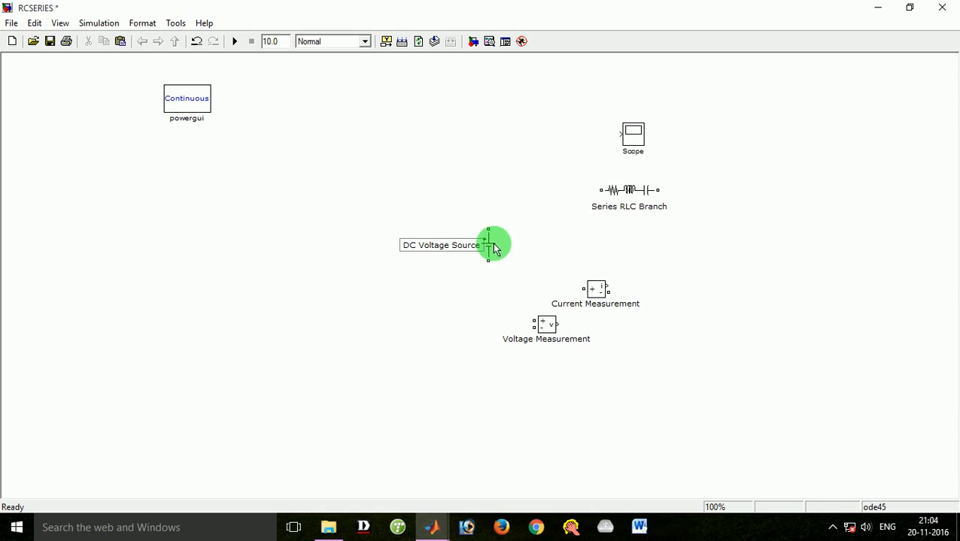
pyautogui.moveTo(490, 245); pyautogui.dragTo(171, 199)
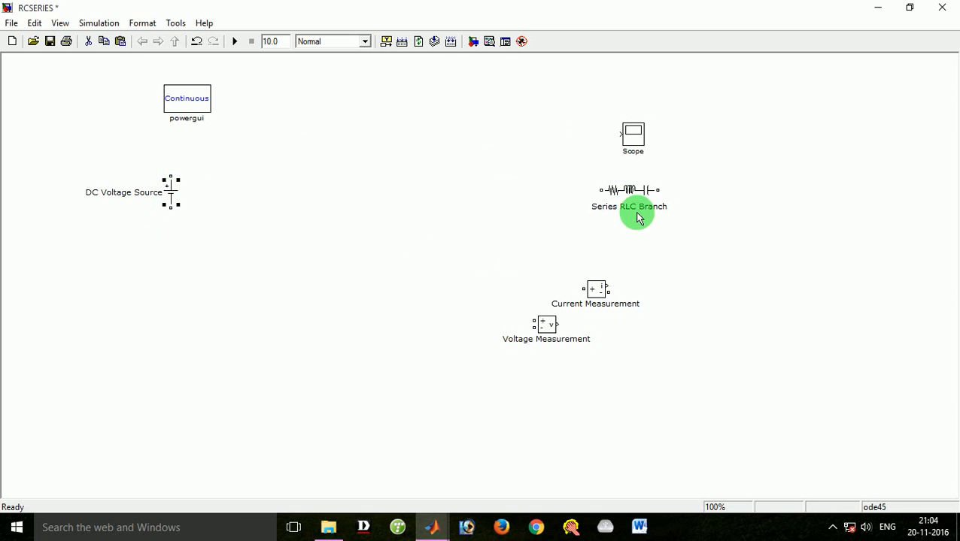
# - Arrange the Series RLC Branch, Current Measurement and Scope in sequence to the right of powergui, with Voltage Measurement beside the DC Voltage Source
pyautogui.moveTo(632, 136); pyautogui.dragTo(630, 135)
pyautogui.moveTo(624, 188); pyautogui.dragTo(285, 124)
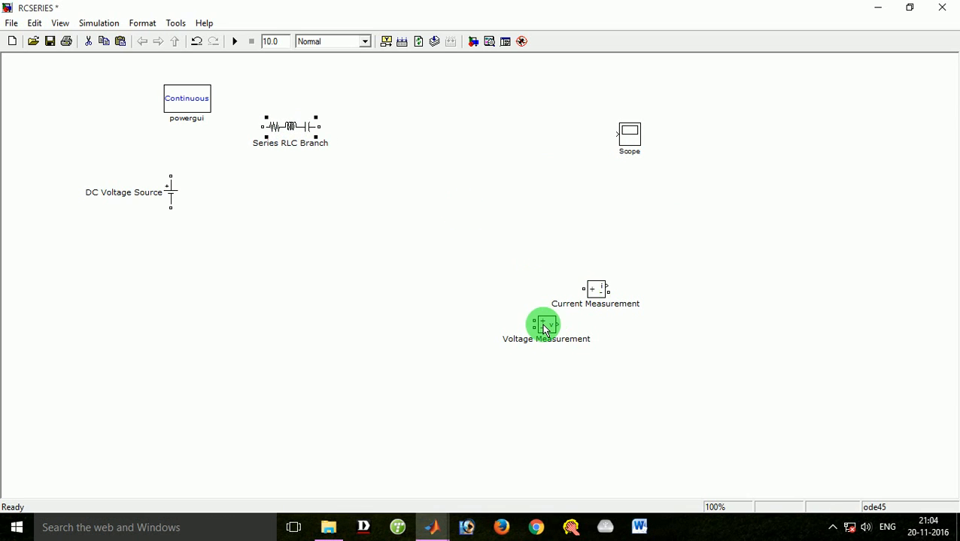
pyautogui.moveTo(546, 328); pyautogui.dragTo(238, 184)
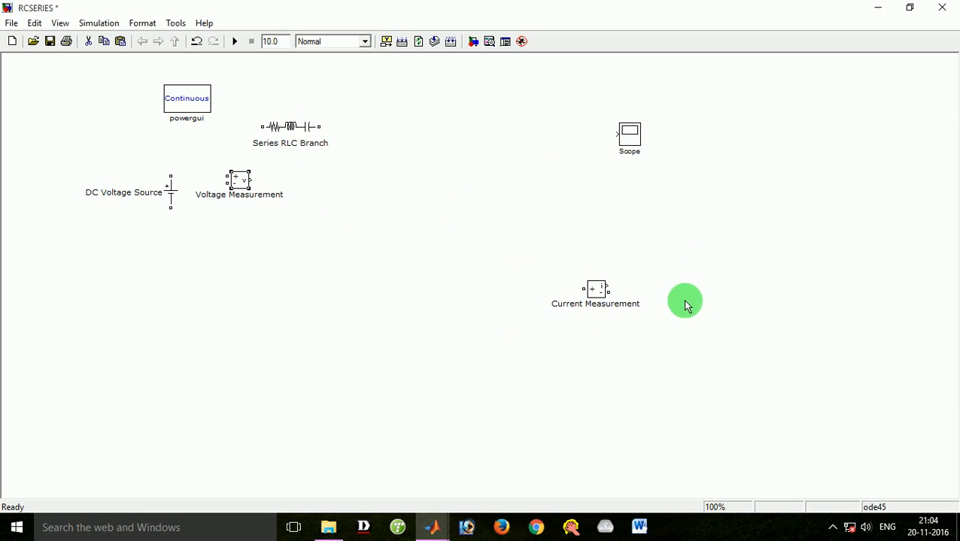
pyautogui.moveTo(599, 297); pyautogui.dragTo(436, 120)
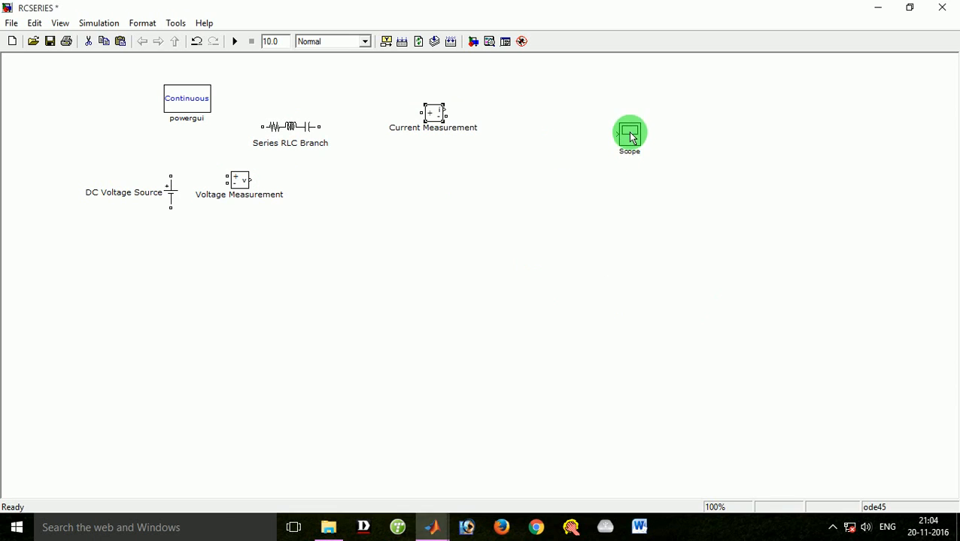
pyautogui.moveTo(629, 133); pyautogui.dragTo(593, 184)
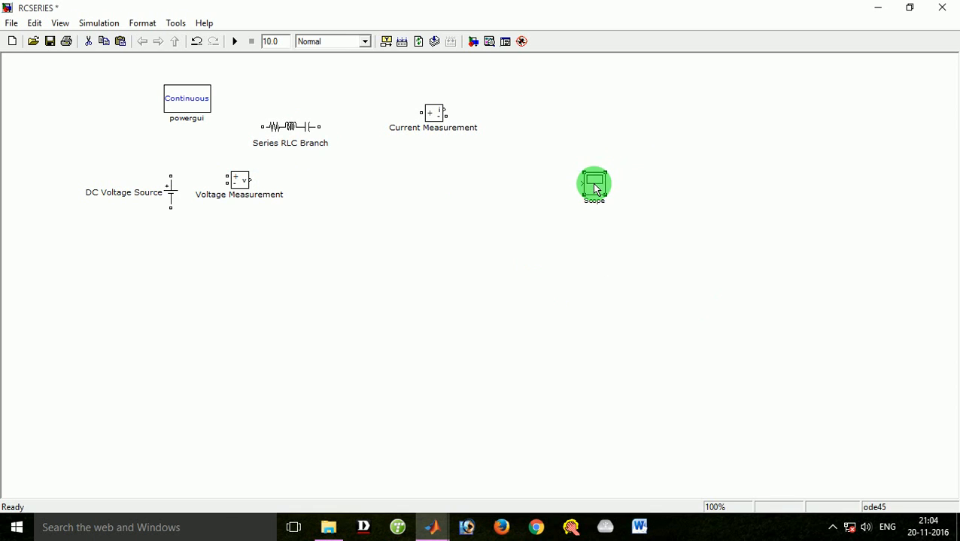
# - Duplicate the Series RLC Branch below the Current Measurement block and rotate the copy to vertical
pyautogui.rightClick(290, 129)
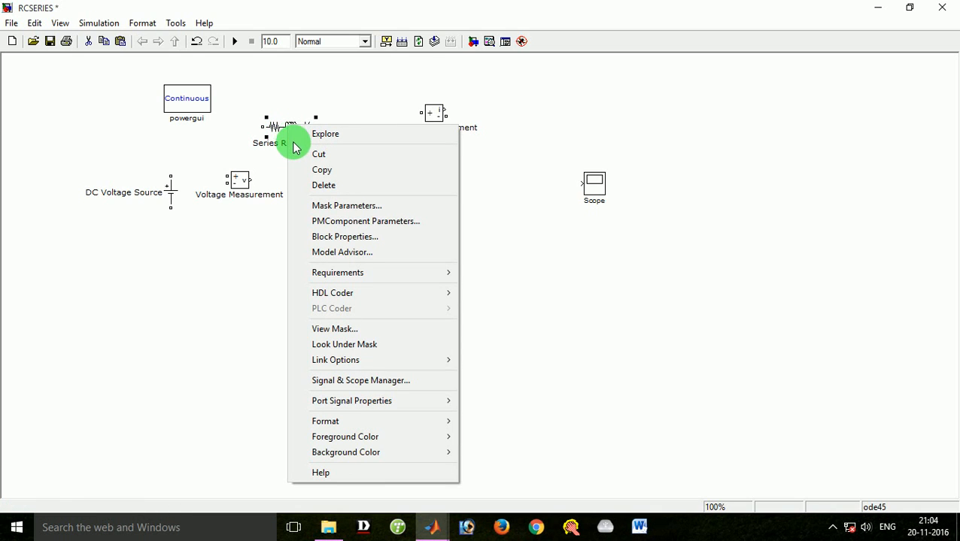
pyautogui.click(323, 173)
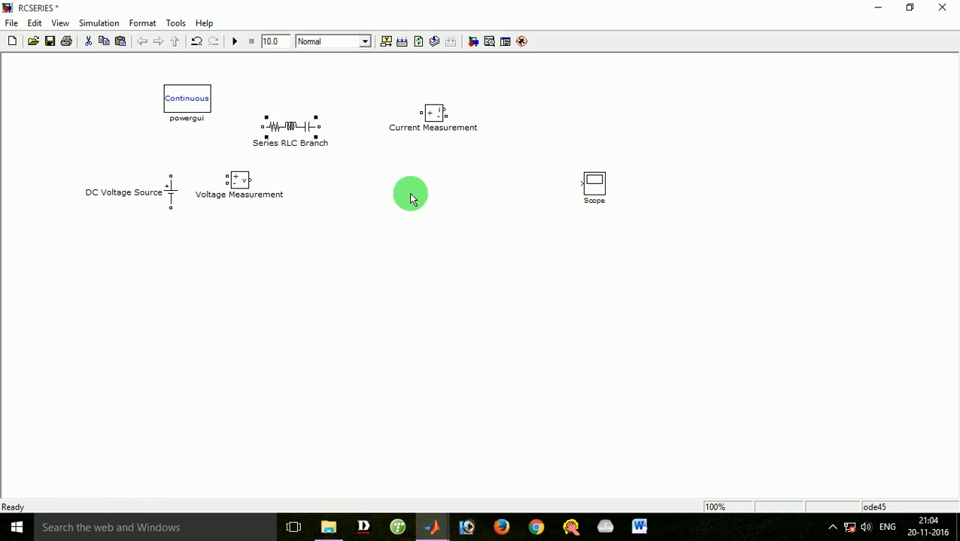
pyautogui.rightClick(408, 192)
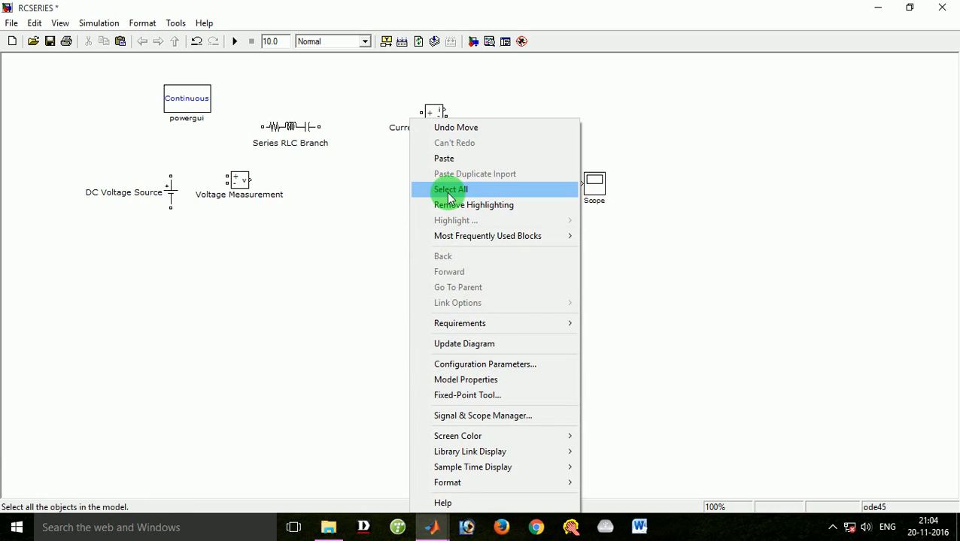
pyautogui.click(443, 158)
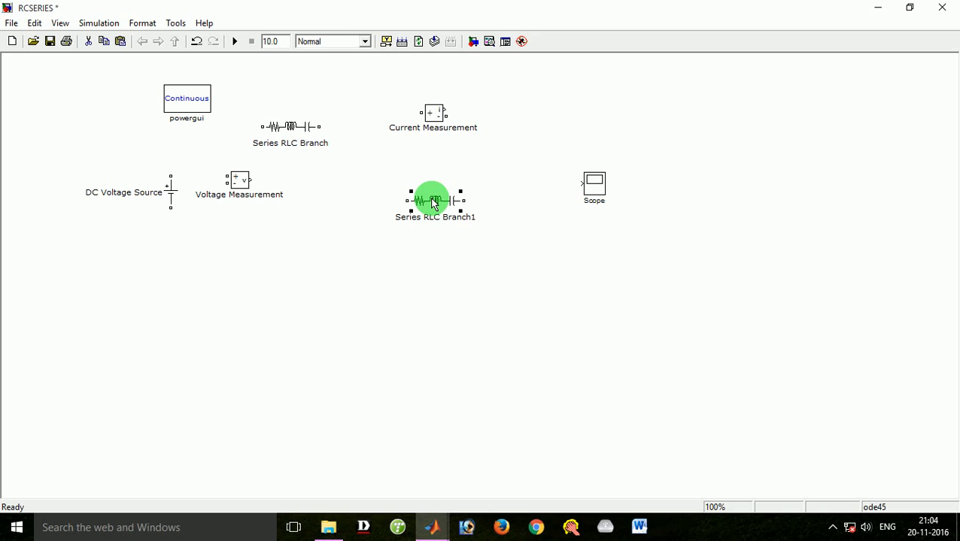
pyautogui.rightClick(433, 203)
pyautogui.click(401, 258)
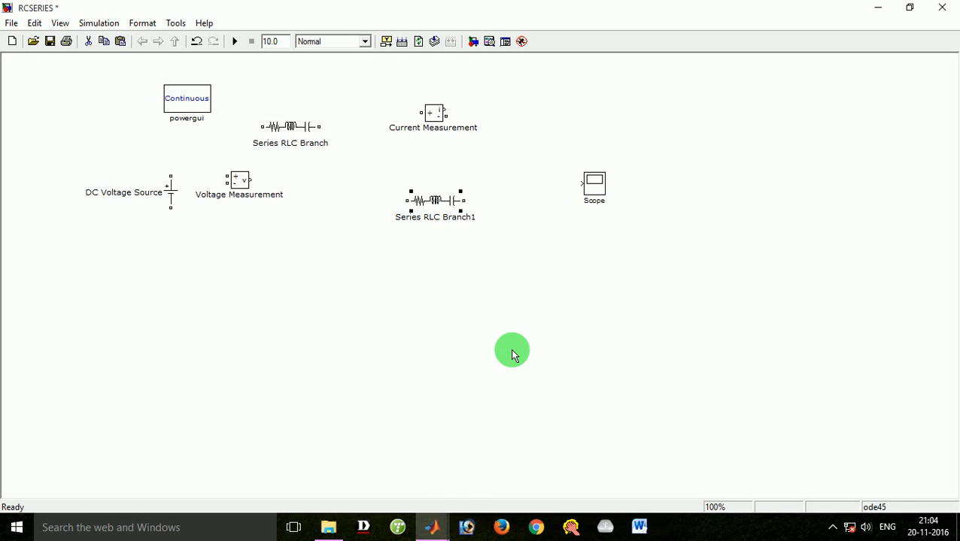
pyautogui.hotkey('ctrl', 'r')
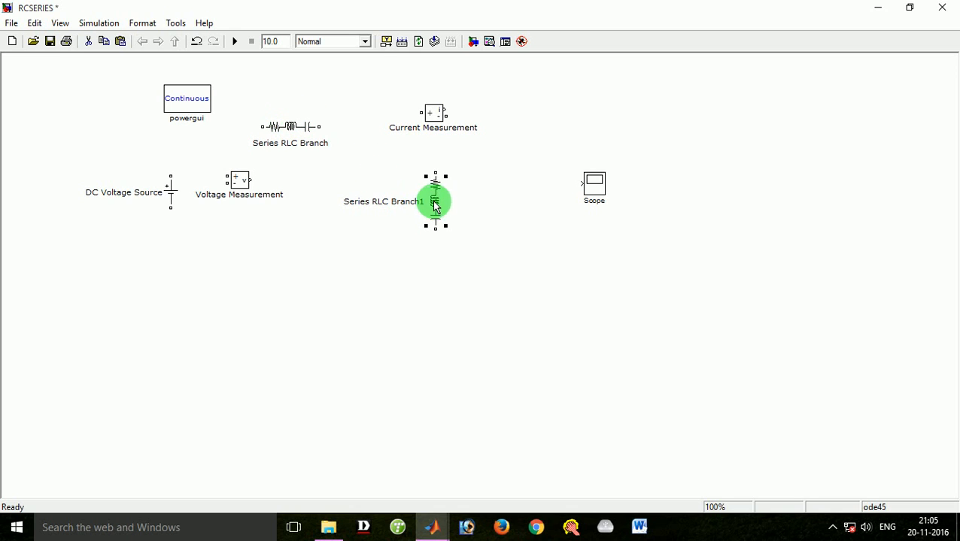
# - Set the horizontal Series RLC Branch to branch type R with a resistance of 10000 ohms
pyautogui.doubleClick(288, 126)
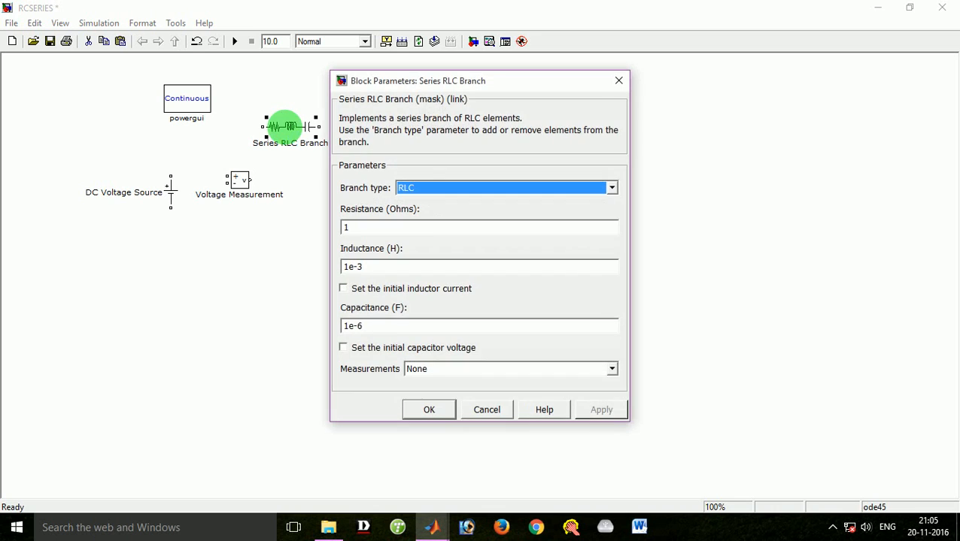
pyautogui.click(410, 190)
pyautogui.click(407, 215)
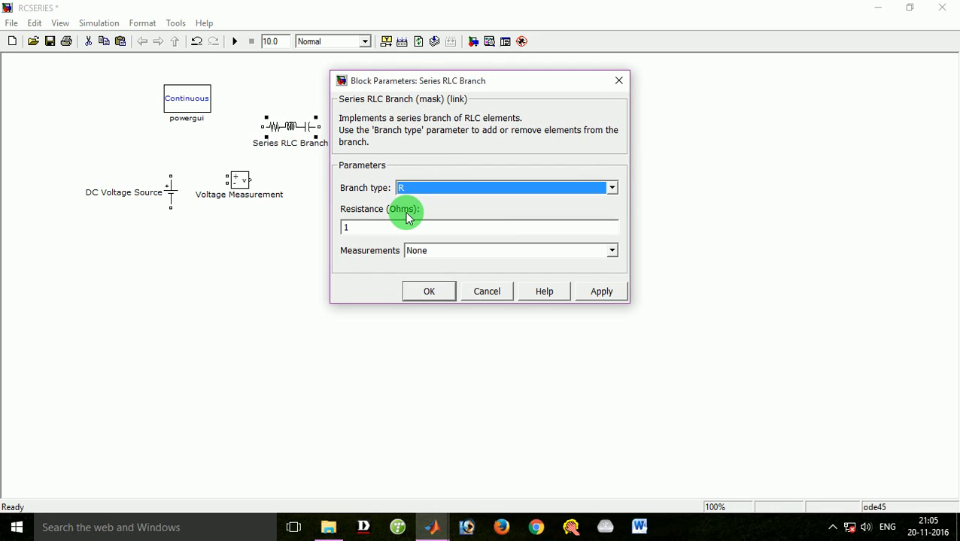
pyautogui.doubleClick(368, 230)
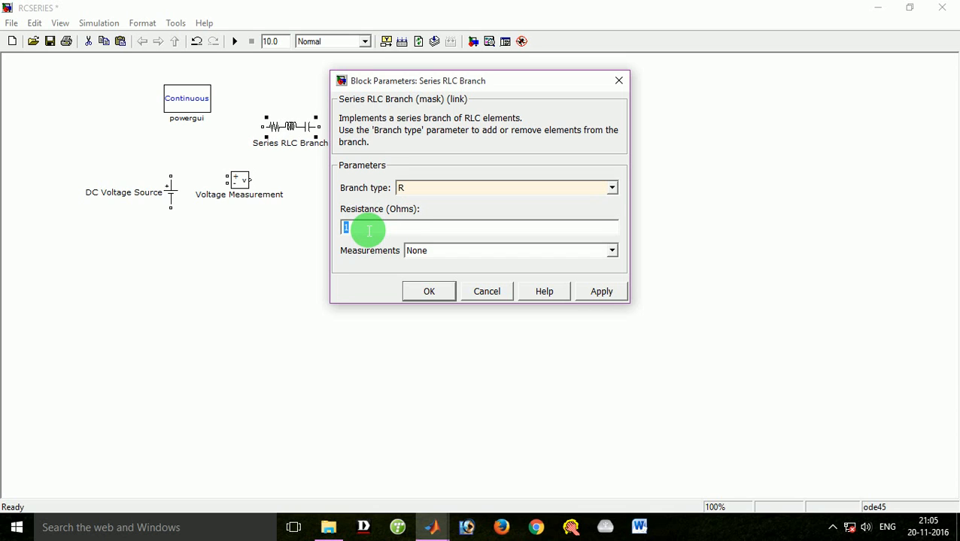
pyautogui.write('10')
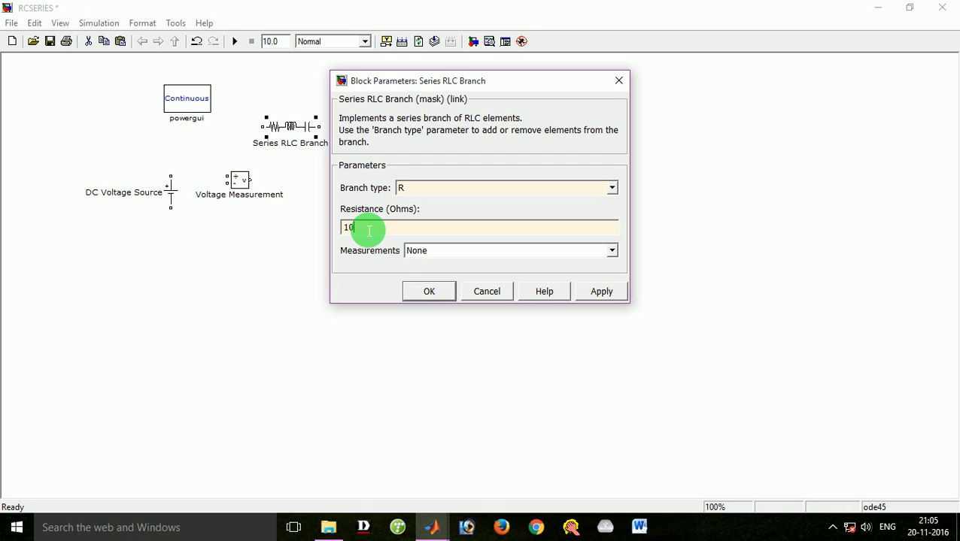
pyautogui.write('000')
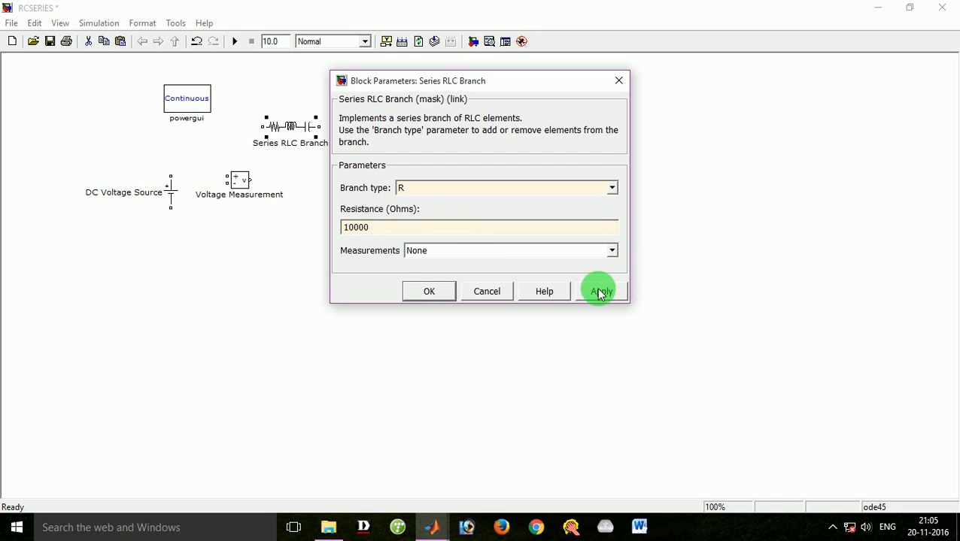
pyautogui.click(600, 291)
pyautogui.click(429, 291)
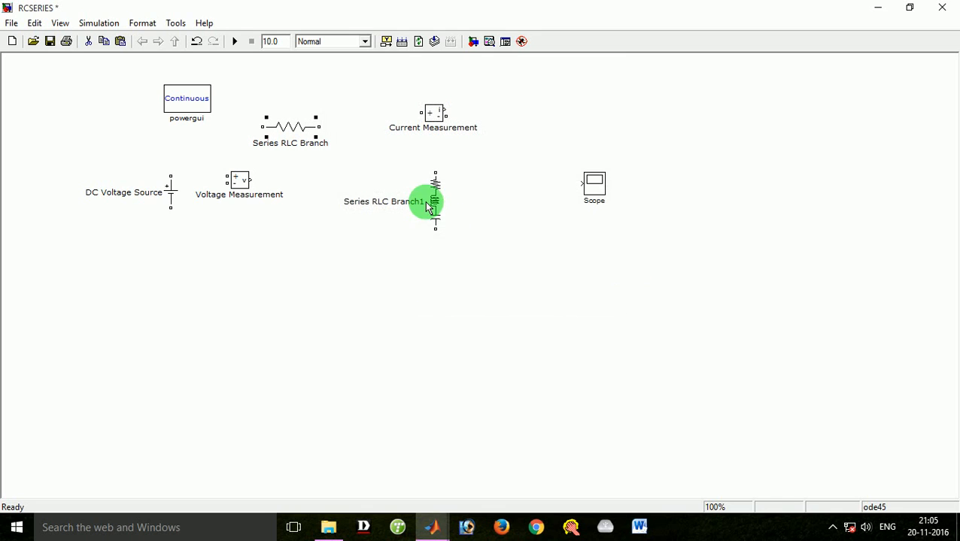
# - Set the vertical Series RLC Branch1 to branch type C and enable its initial capacitor voltage setting
pyautogui.doubleClick(427, 207)
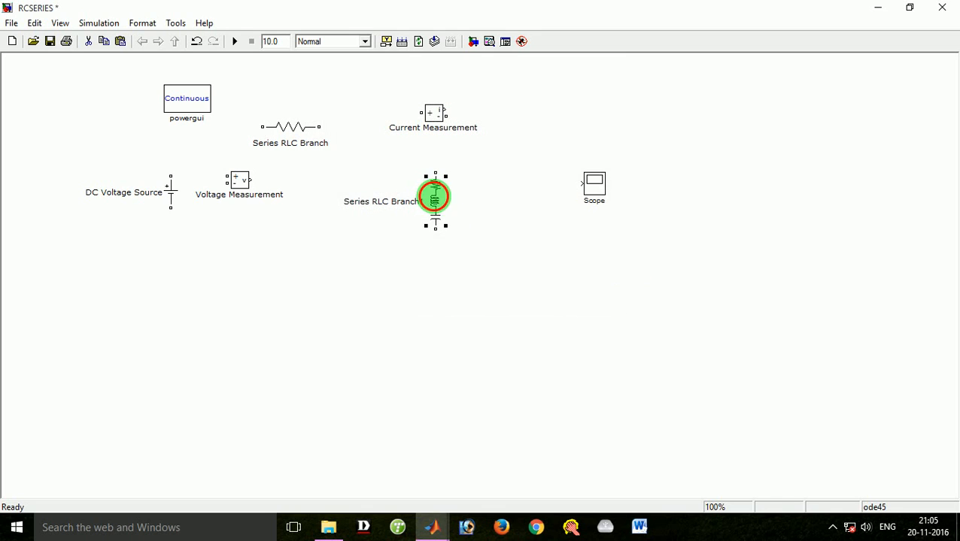
pyautogui.click(420, 189)
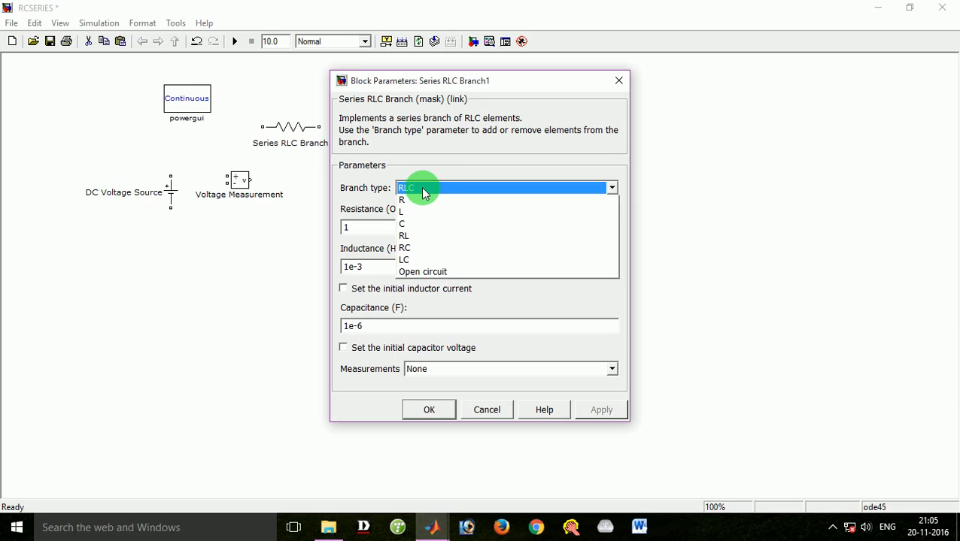
pyautogui.click(404, 236)
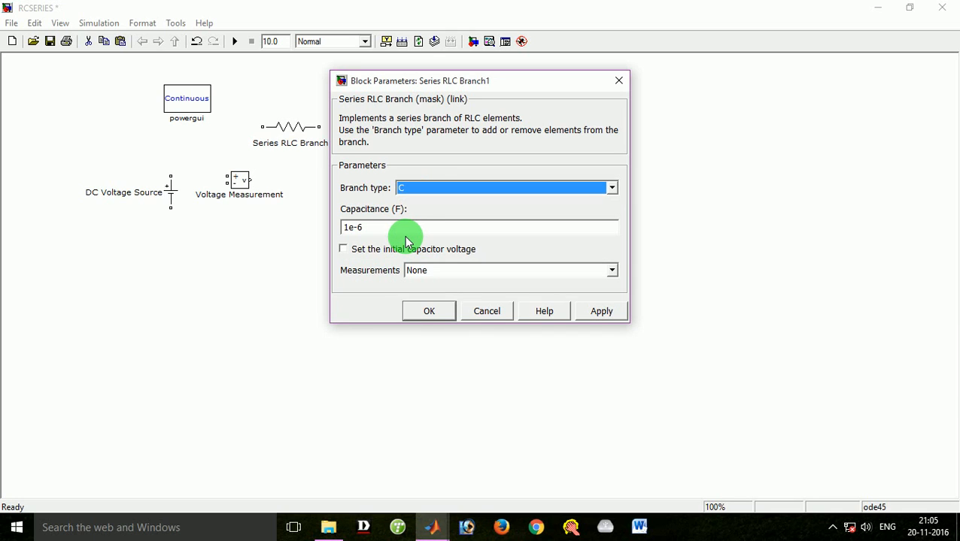
pyautogui.click(346, 250)
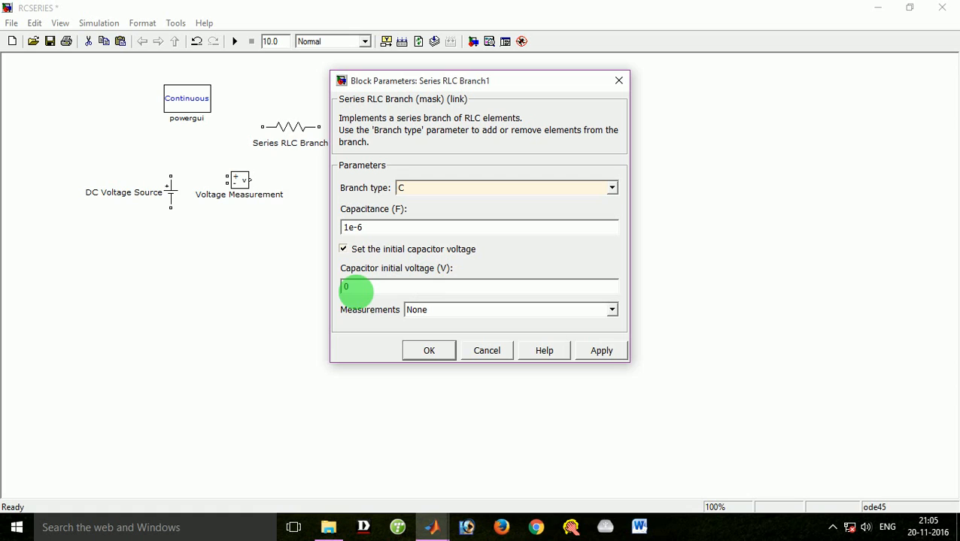
pyautogui.click(602, 351)
pyautogui.click(429, 351)
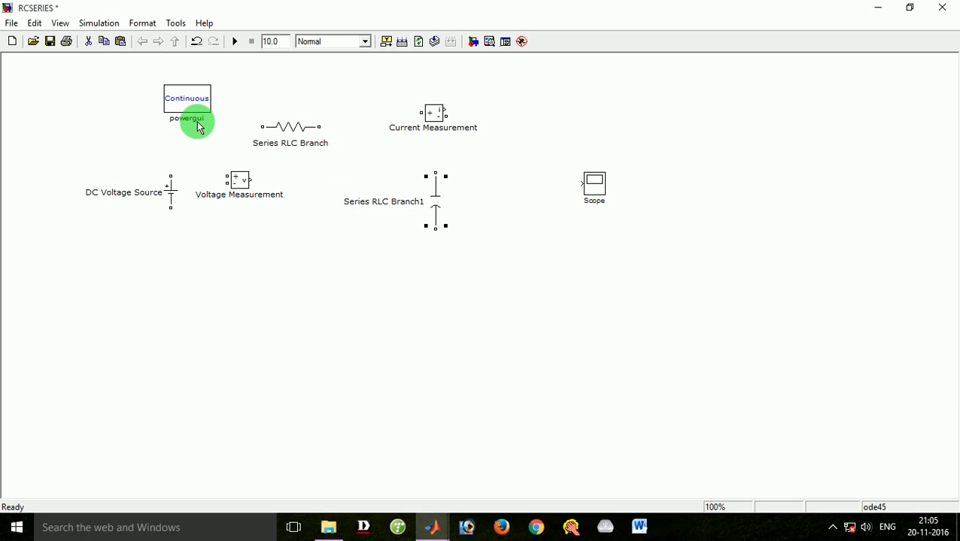
# - Move powergui slightly up and left, and wire the DC Voltage Source's positive terminal to the resistor's left terminal
pyautogui.moveTo(190, 105); pyautogui.dragTo(173, 91)
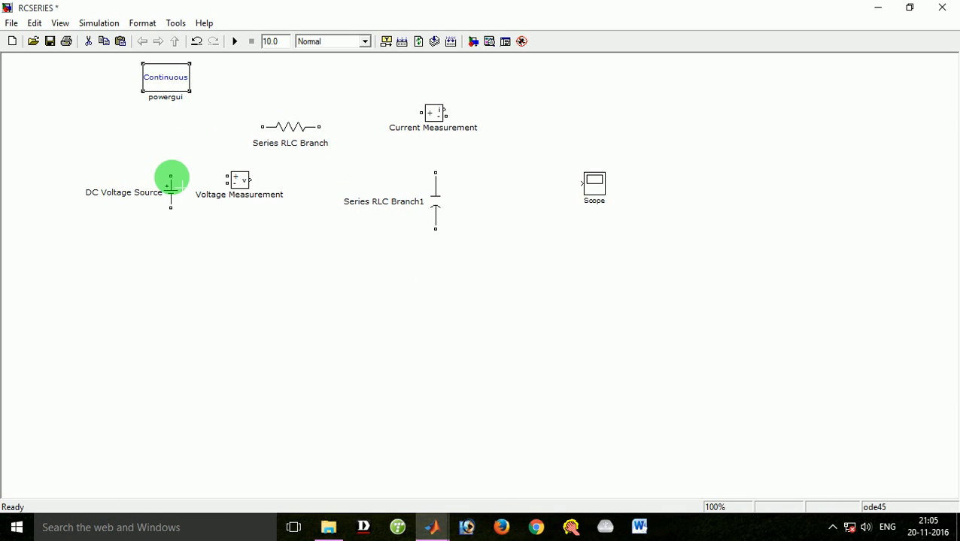
pyautogui.moveTo(172, 178)
pyautogui.mouseDown()
pyautogui.moveTo(184, 124)
pyautogui.moveTo(245, 124)
pyautogui.mouseUp()
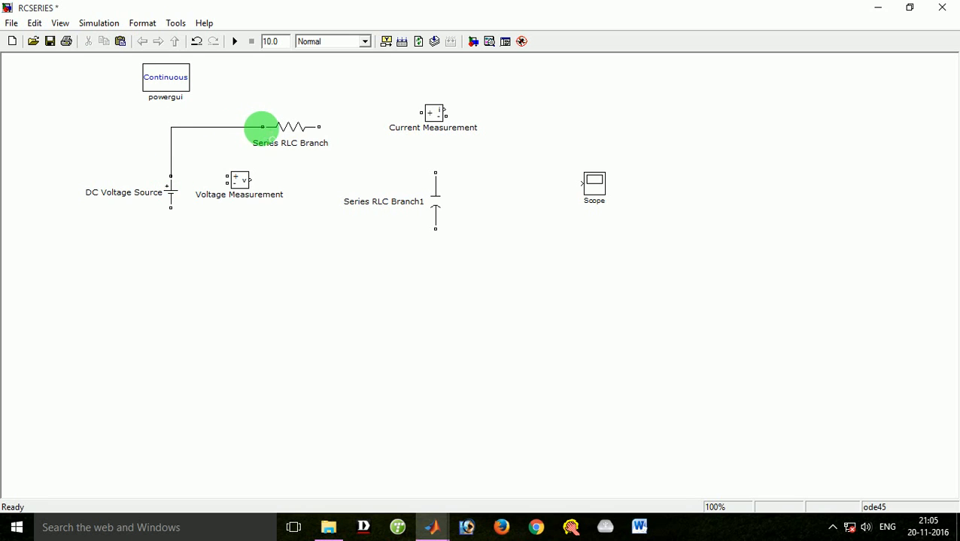
# - Rename the resistor's Series RLC Branch block as R
pyautogui.click(312, 144)
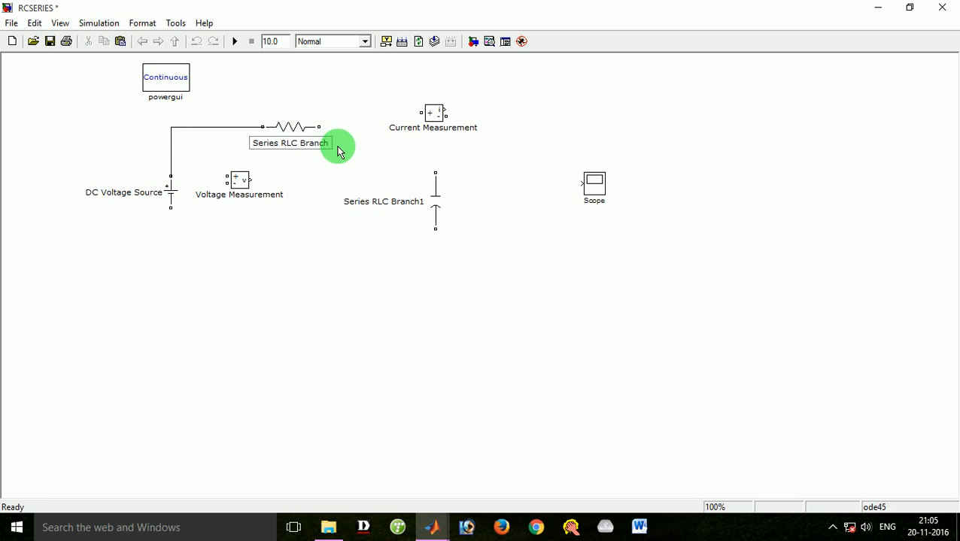
pyautogui.hotkey('ctrl', 'a')
pyautogui.write('Ser')
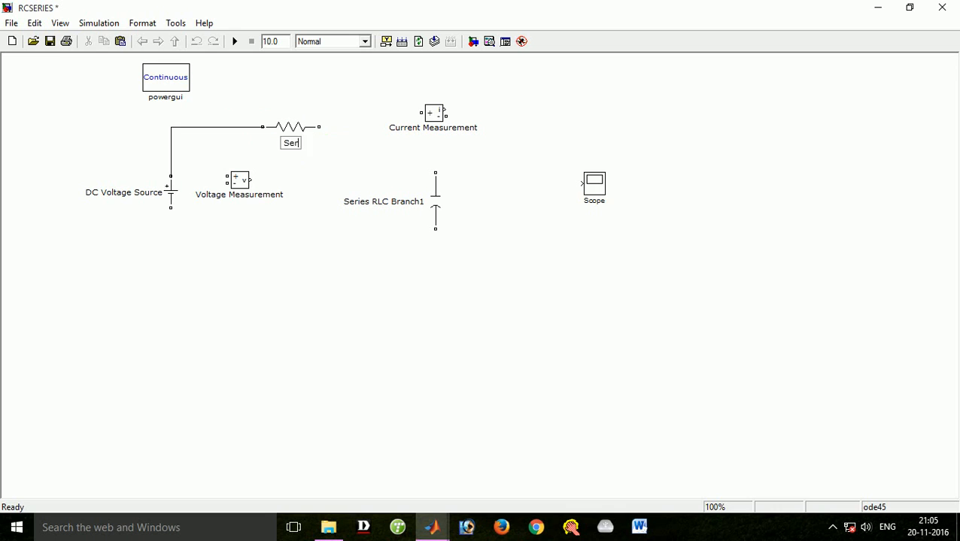
pyautogui.write('ies R')
# - Rename the capacitor's Series RLC Branch1 block as C
pyautogui.click(406, 203)
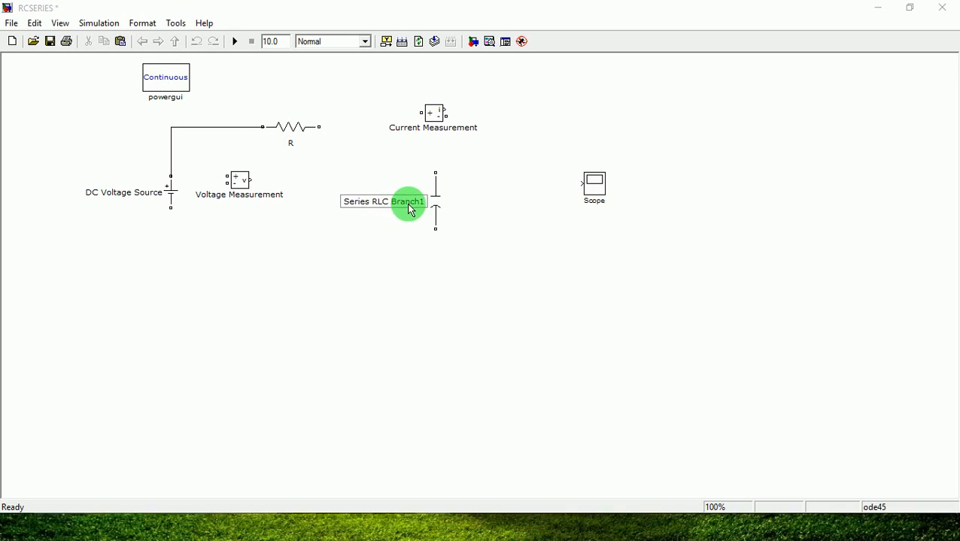
pyautogui.press('BackSpace')
pyautogui.press('BackSpace')
pyautogui.press('BackSpace')
pyautogui.press('BackSpace')
pyautogui.press('BackSpace')
pyautogui.press('BackSpace')
pyautogui.press('BackSpace')
pyautogui.press('BackSpace')
pyautogui.press('BackSpace')
pyautogui.press('BackSpace')
pyautogui.press('BackSpace')
pyautogui.press('BackSpace')
pyautogui.press('BackSpace')
pyautogui.press('BackSpace')
pyautogui.press('BackSpace')
pyautogui.press('BackSpace')
pyautogui.press('BackSpace')
pyautogui.press('BackSpace')
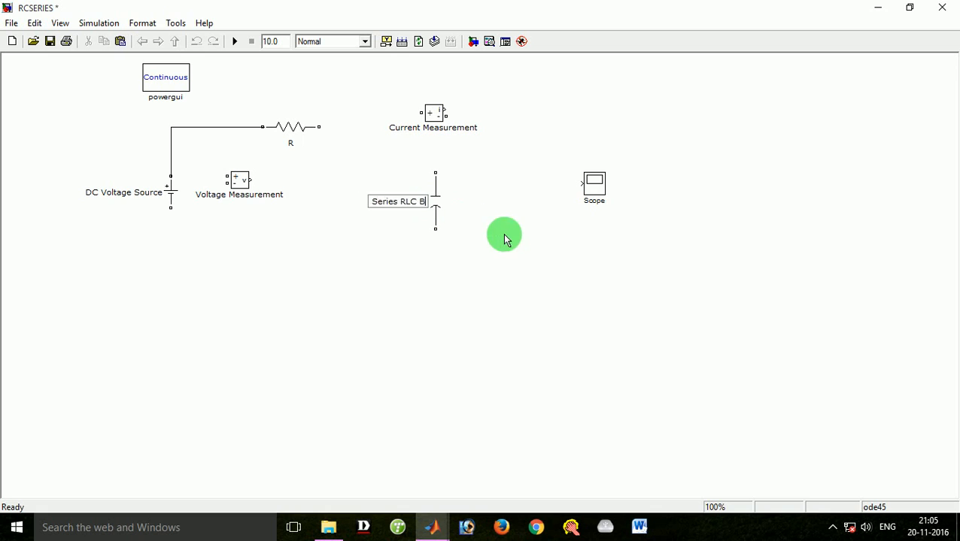
pyautogui.write('C')
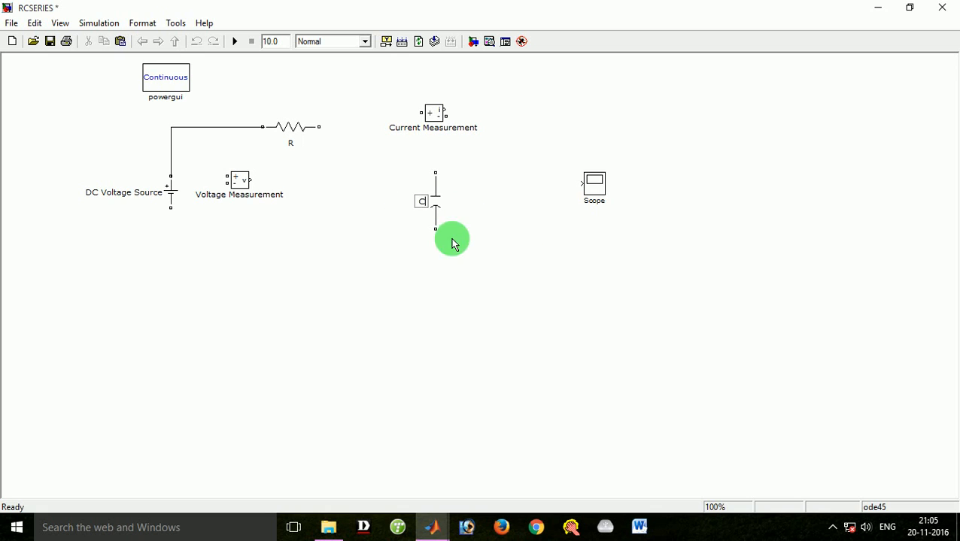
pyautogui.click(413, 264)
# - Rename the Voltage Measurement block beside the DC Voltage Source as V
pyautogui.click(277, 196)
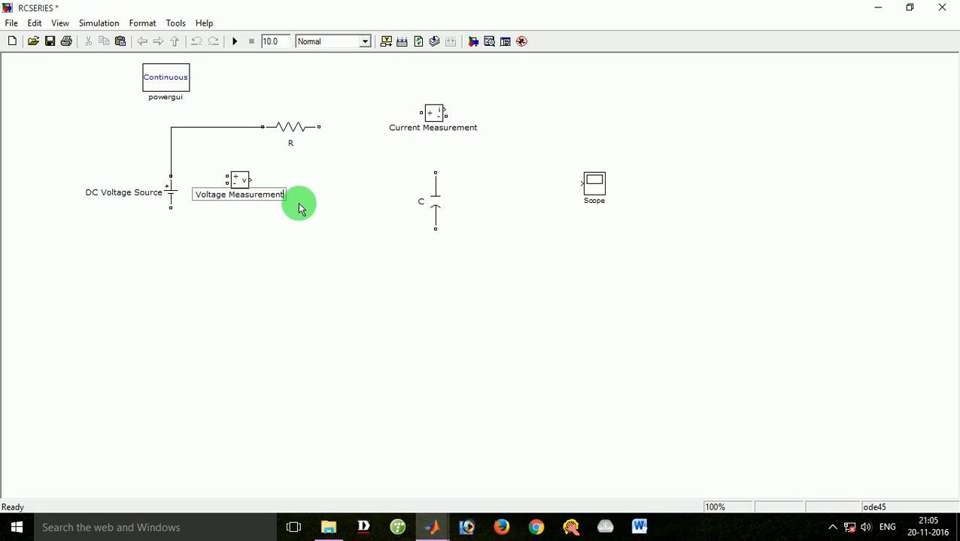
pyautogui.press('BackSpace')
pyautogui.press('BackSpace')
pyautogui.press('BackSpace')
pyautogui.press('BackSpace')
pyautogui.press('BackSpace')
pyautogui.press('BackSpace')
pyautogui.press('BackSpace')
pyautogui.press('BackSpace')
pyautogui.press('BackSpace')
pyautogui.press('BackSpace')
pyautogui.press('BackSpace')
pyautogui.press('BackSpace')
pyautogui.press('BackSpace')
pyautogui.press('BackSpace')
pyautogui.press('BackSpace')
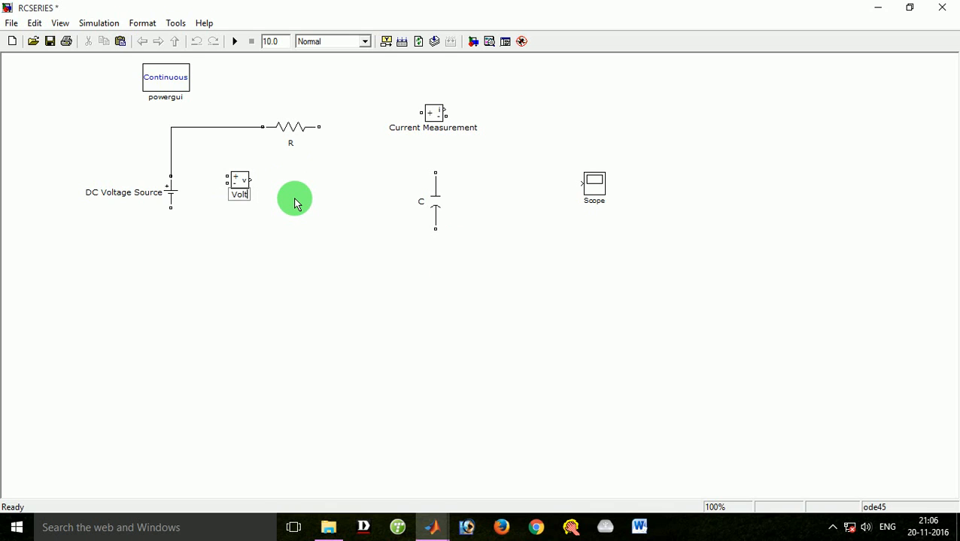
# - Rename the Current Measurement block as I
pyautogui.click(440, 128)
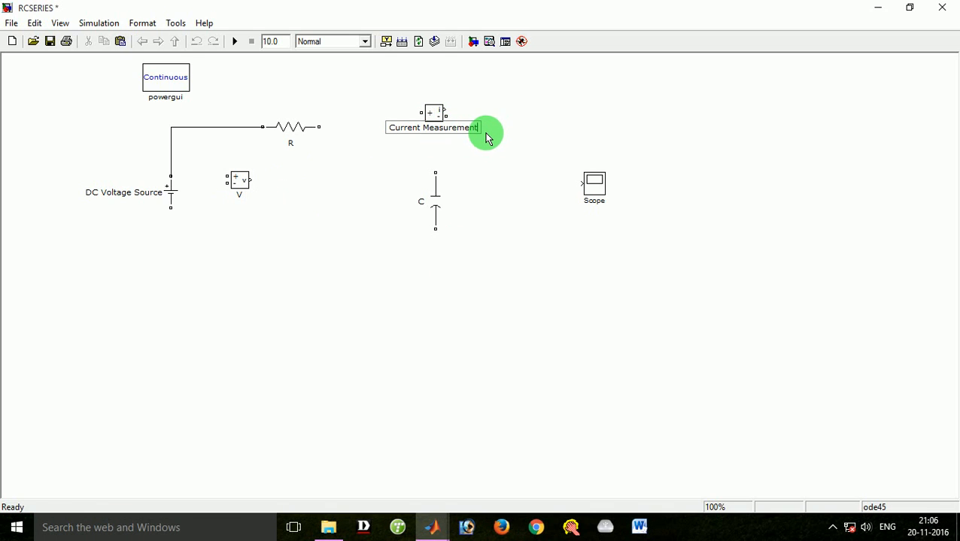
pyautogui.press('BackSpace')
pyautogui.press('BackSpace')
pyautogui.press('BackSpace')
pyautogui.press('BackSpace')
pyautogui.press('BackSpace')
pyautogui.press('BackSpace')
pyautogui.press('BackSpace')
pyautogui.press('BackSpace')
pyautogui.press('BackSpace')
pyautogui.press('BackSpace')
pyautogui.press('BackSpace')
pyautogui.press('BackSpace')
pyautogui.press('BackSpace')
pyautogui.press('BackSpace')
pyautogui.press('BackSpace')
pyautogui.press('BackSpace')
pyautogui.press('BackSpace')
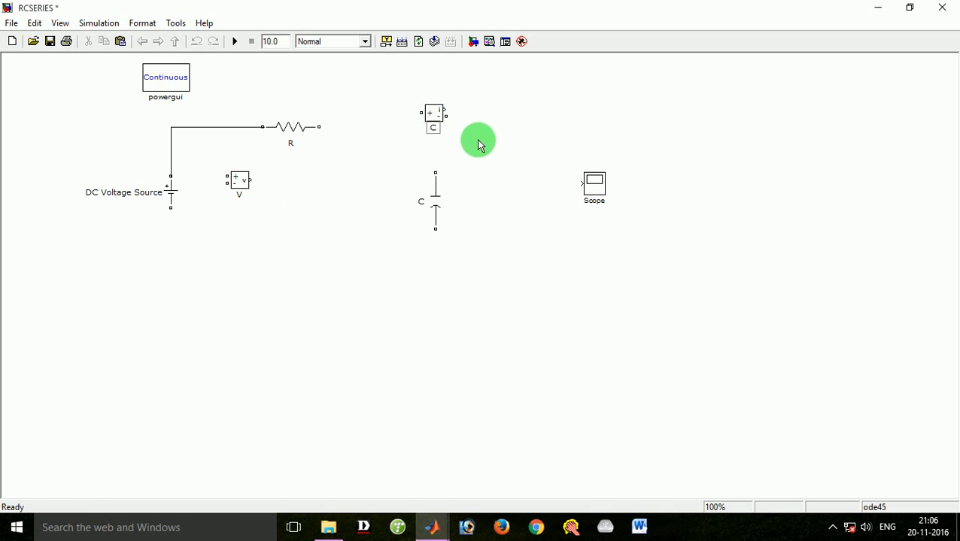
pyautogui.press('BackSpace')
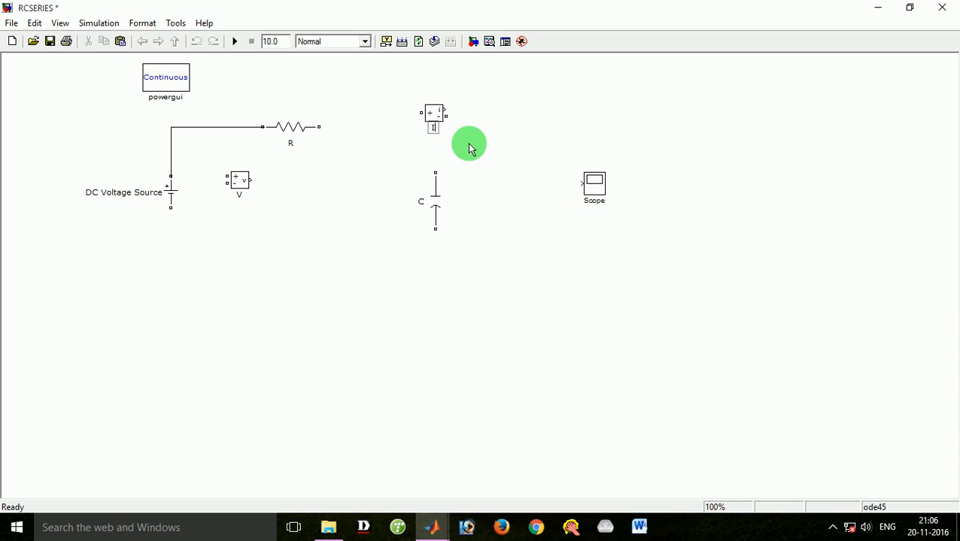
pyautogui.click(337, 271)
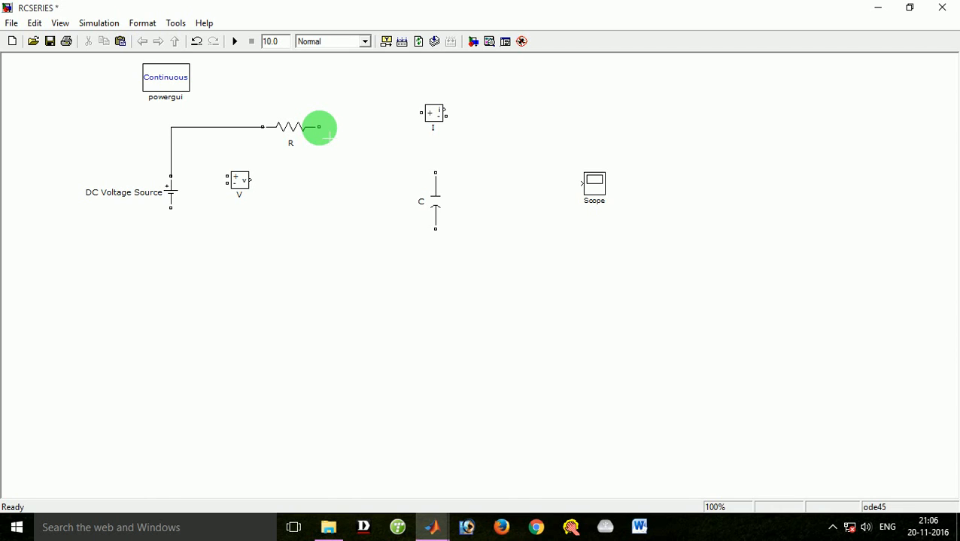
# - Replace current measurement I with a copy of voltage measurement V, and arrange capacitor C and the copy side by side between resistor and Scope
pyautogui.click(434, 113)
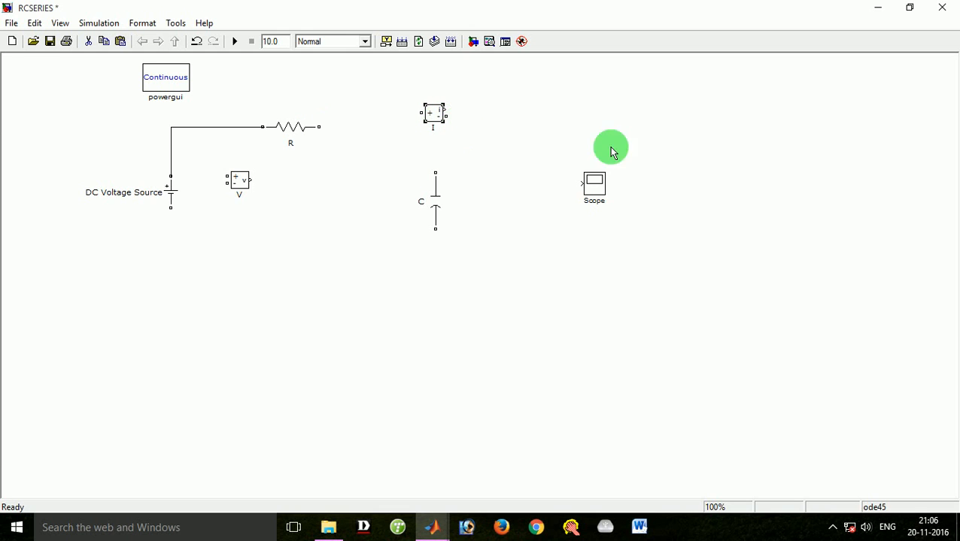
pyautogui.press('Delete')
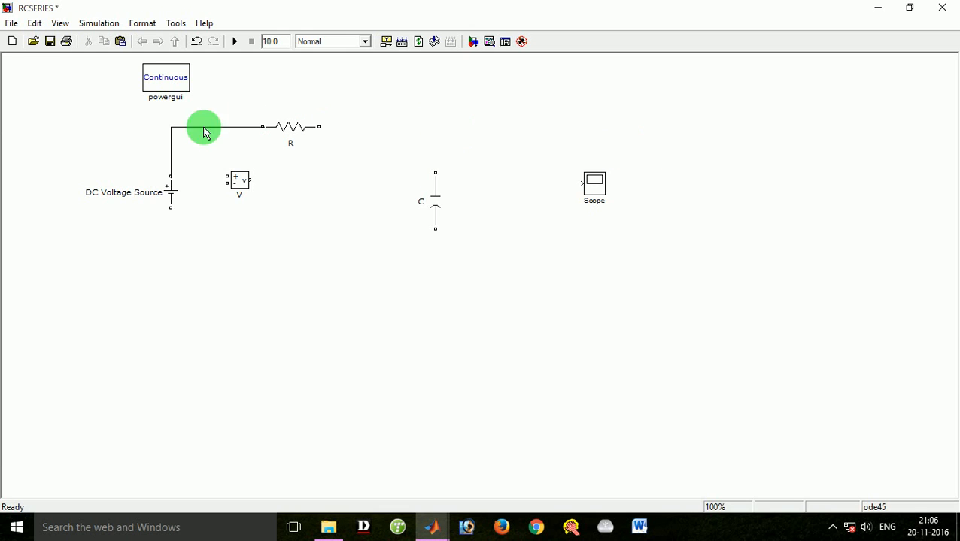
pyautogui.rightClick(237, 186)
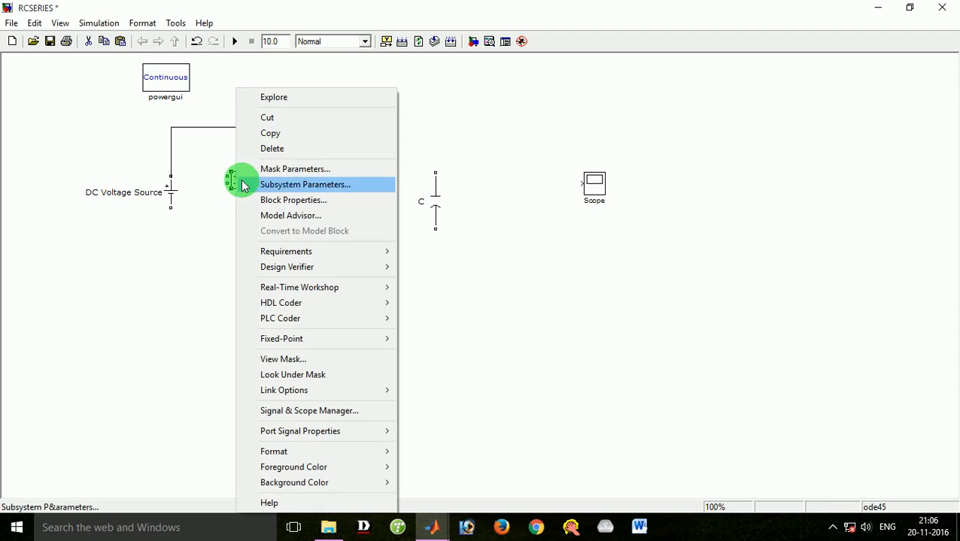
pyautogui.click(376, 134)
pyautogui.rightClick(424, 124)
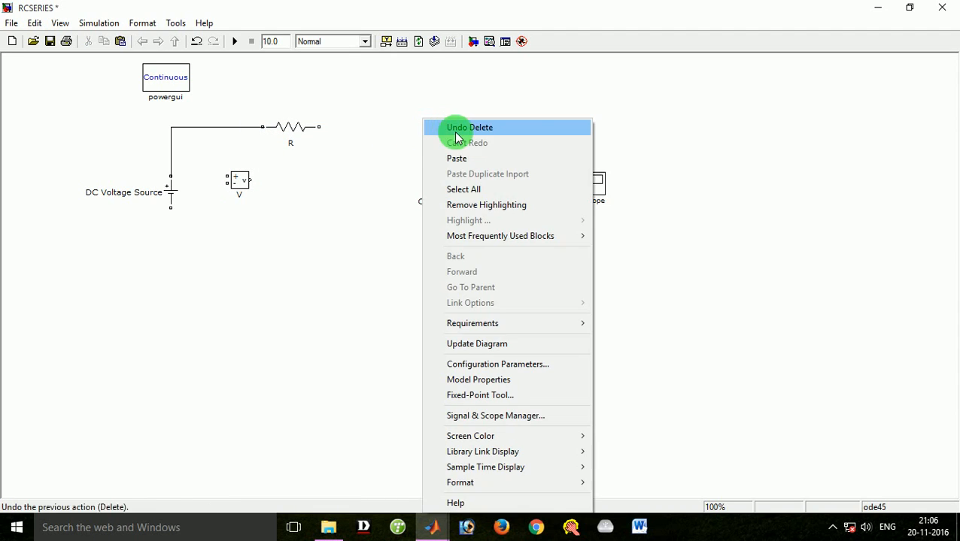
pyautogui.click(464, 160)
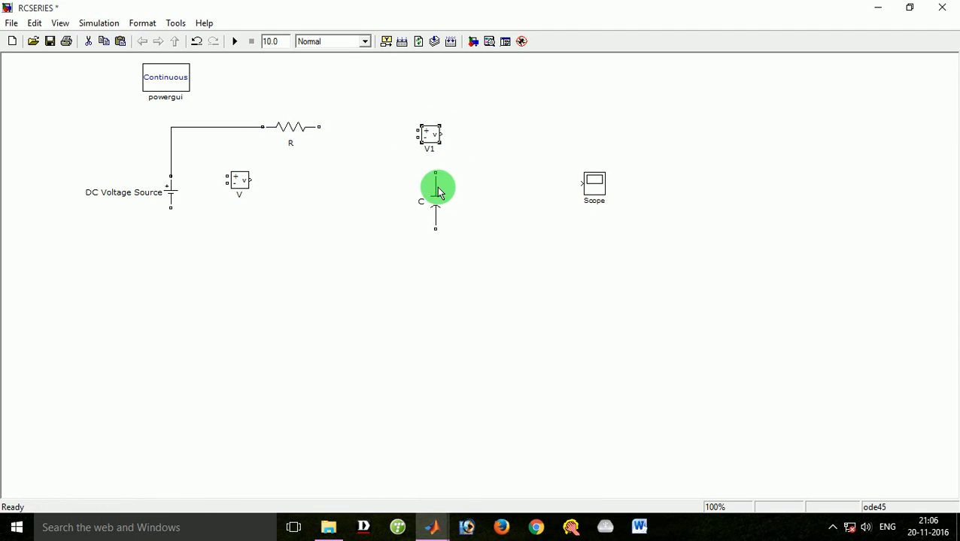
pyautogui.moveTo(435, 199); pyautogui.dragTo(368, 194)
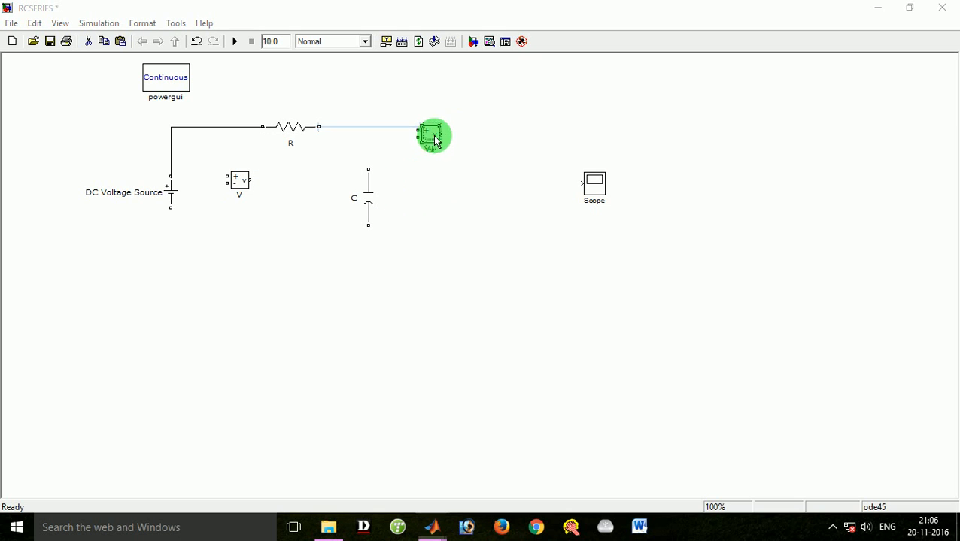
pyautogui.moveTo(432, 136); pyautogui.dragTo(457, 185)
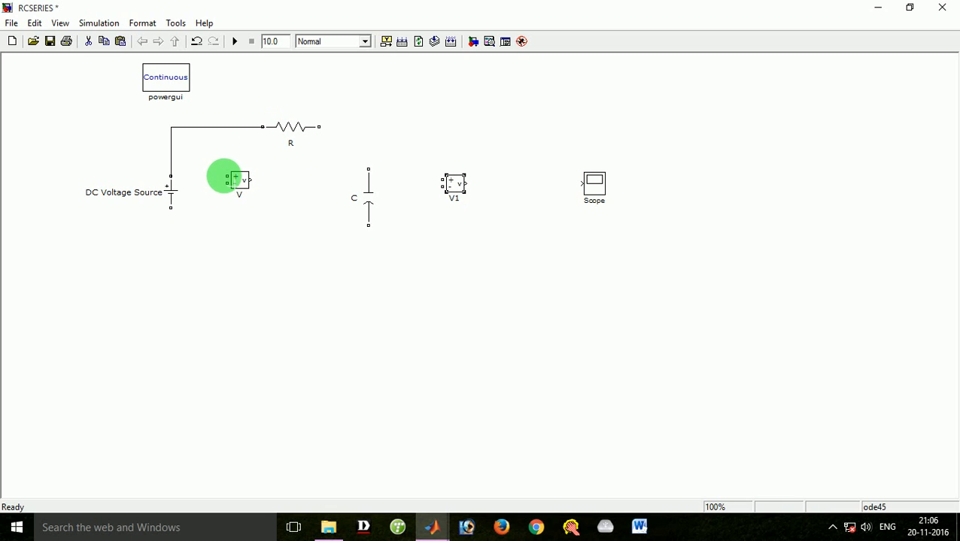
# - Wire voltage measurement V across the DC Voltage Source and connect the source's negative terminal to V1's negative input
pyautogui.moveTo(228, 178); pyautogui.dragTo(218, 129)
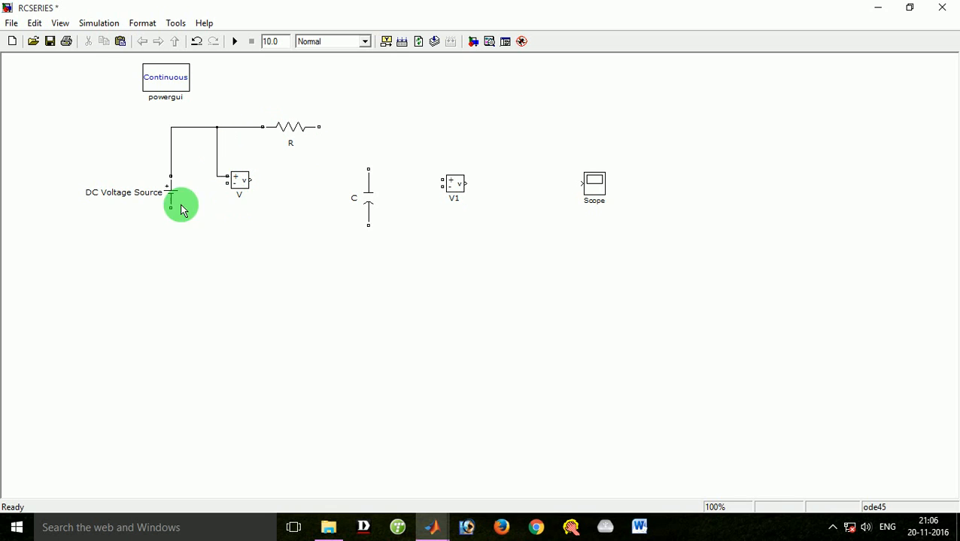
pyautogui.moveTo(182, 220); pyautogui.dragTo(449, 275)
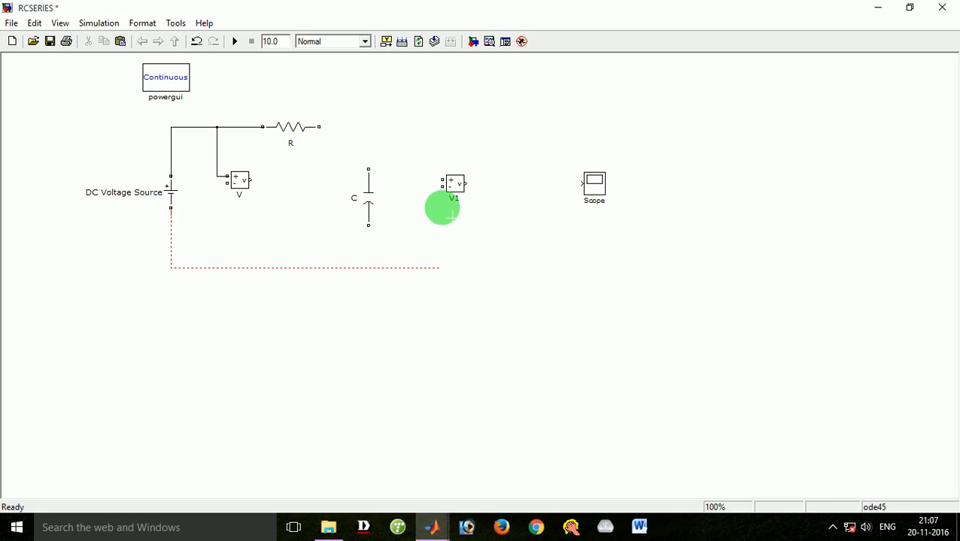
pyautogui.moveTo(449, 215); pyautogui.dragTo(440, 185)
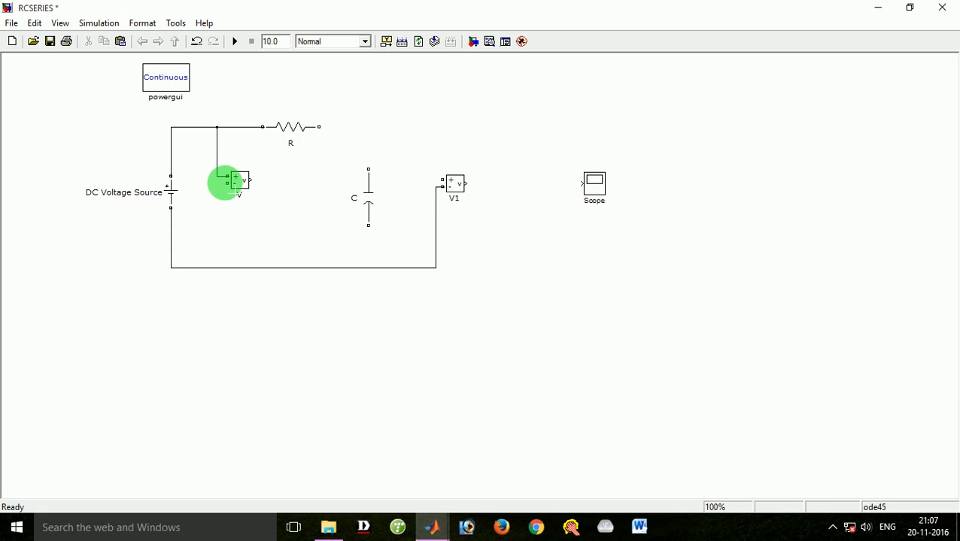
pyautogui.moveTo(225, 182); pyautogui.dragTo(216, 268)
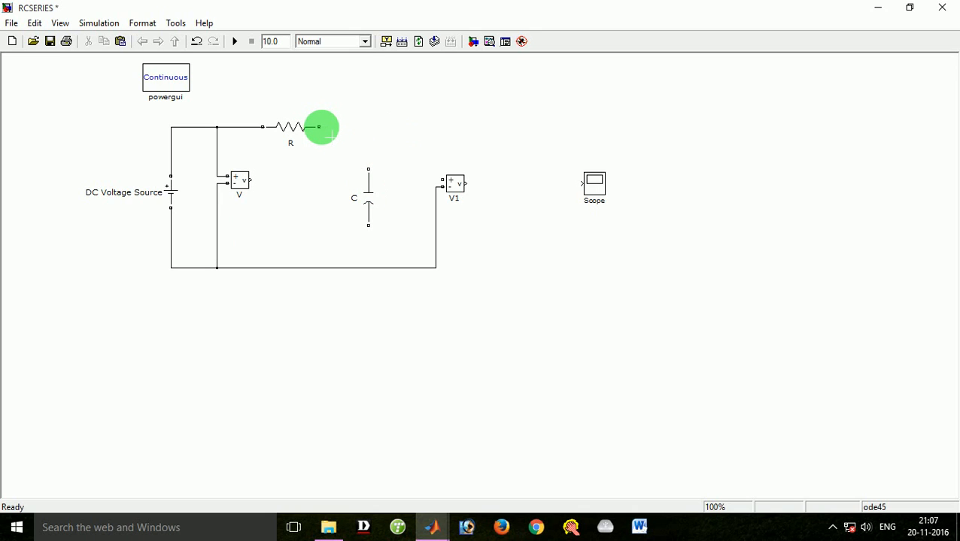
# - Wire resistor R's free terminal to V1's positive input and connect capacitor C between the upper and lower circuit wires
pyautogui.moveTo(321, 127); pyautogui.dragTo(443, 182)
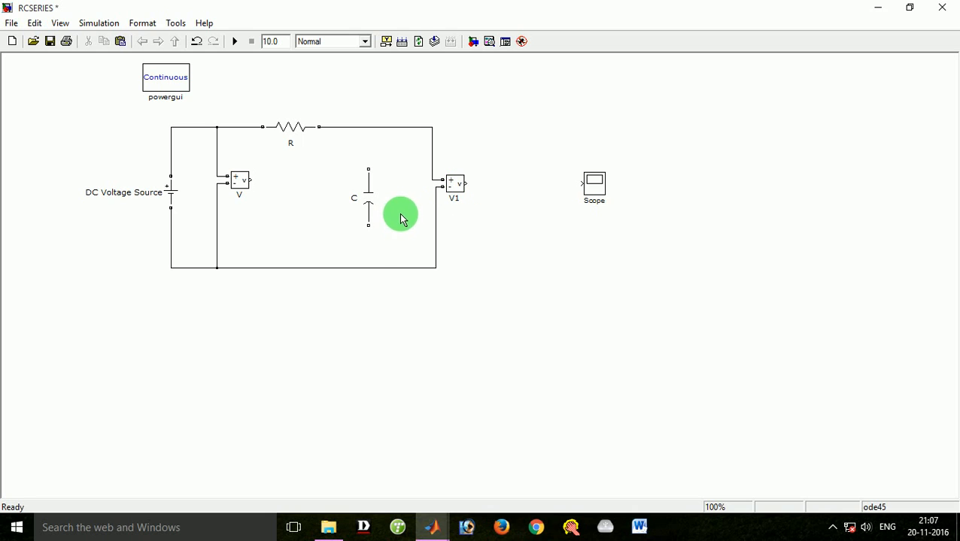
pyautogui.moveTo(369, 169); pyautogui.dragTo(368, 127)
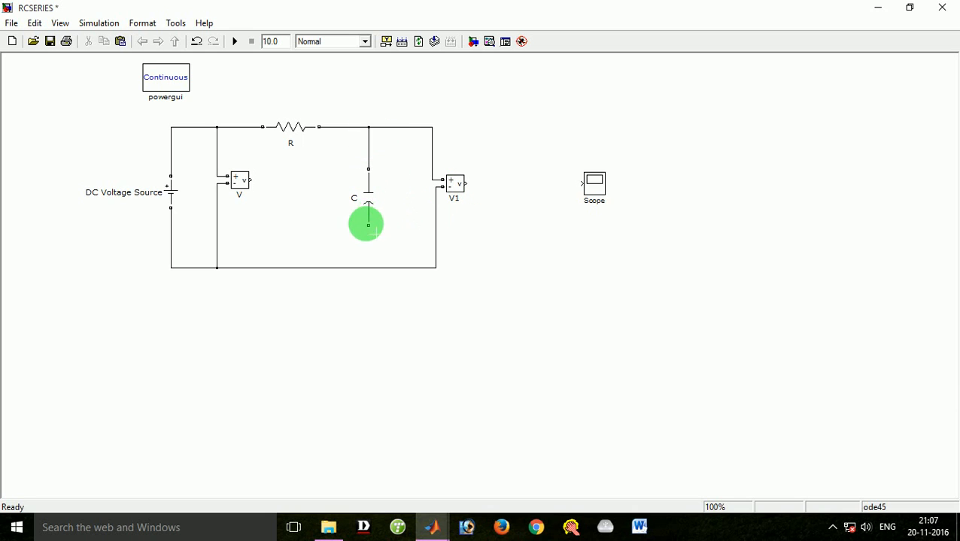
pyautogui.moveTo(368, 225); pyautogui.dragTo(369, 268)
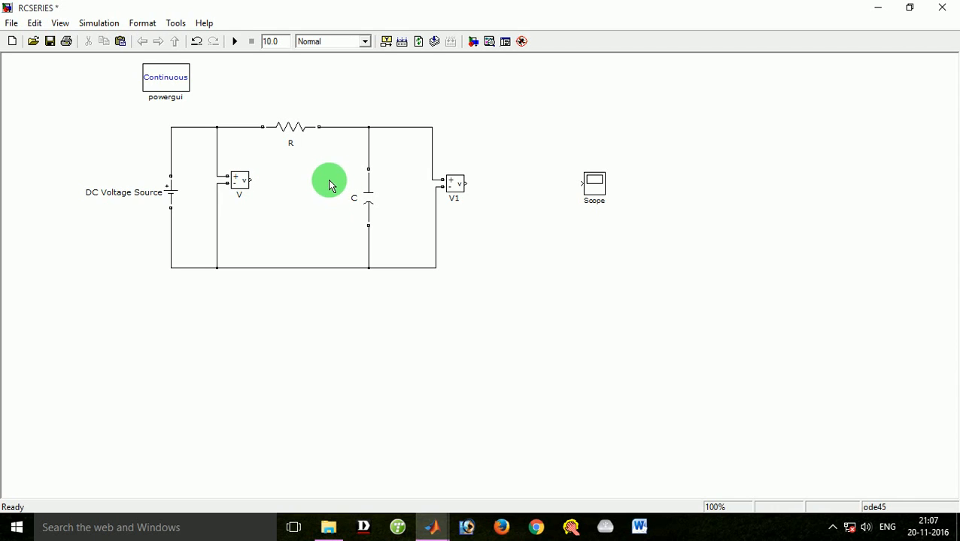
# - Set the Scope's number of axes to 2 and close the scope display
pyautogui.doubleClick(593, 186)
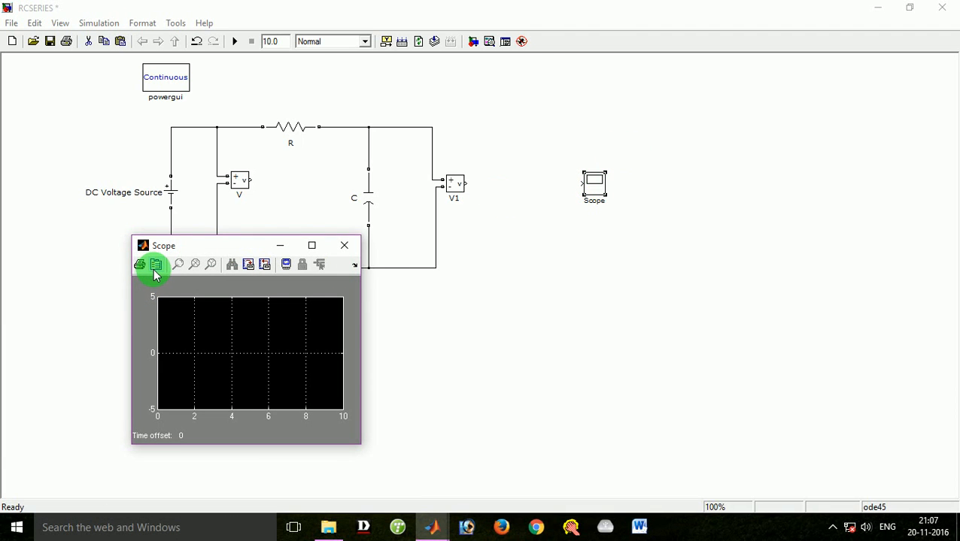
pyautogui.click(156, 268)
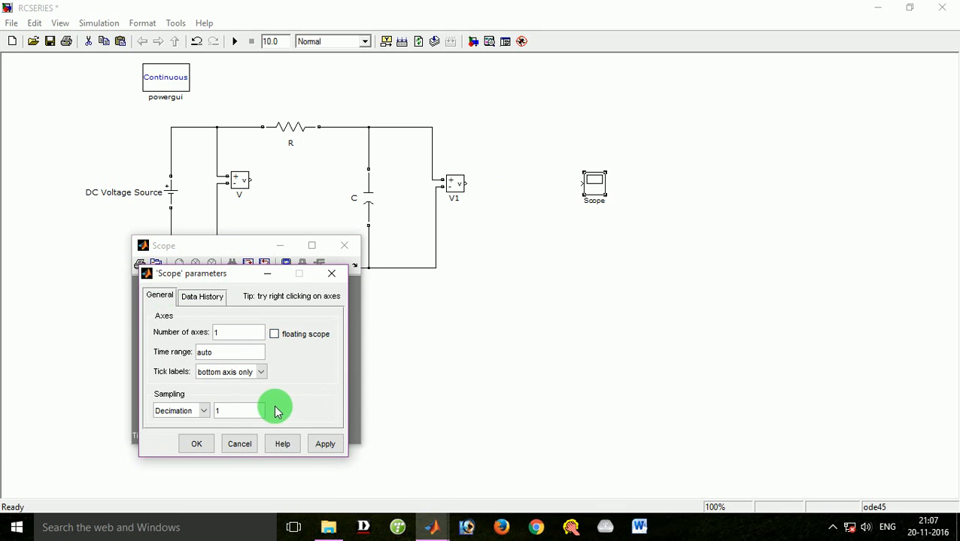
pyautogui.click(225, 341)
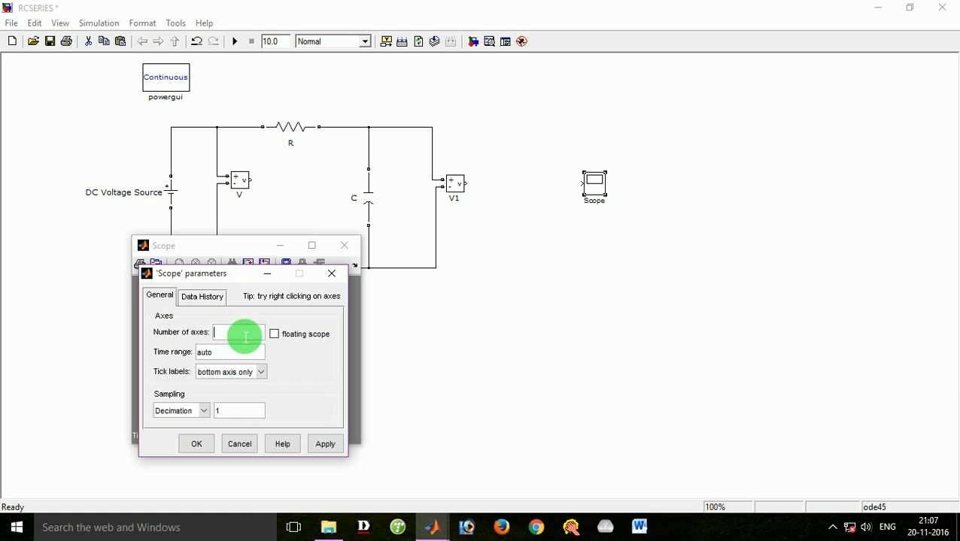
pyautogui.click(326, 445)
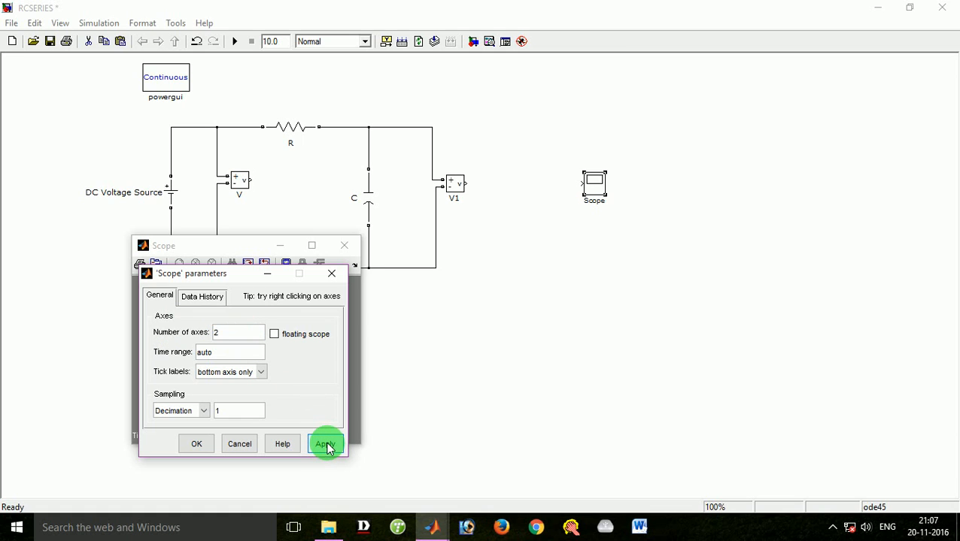
pyautogui.click(197, 444)
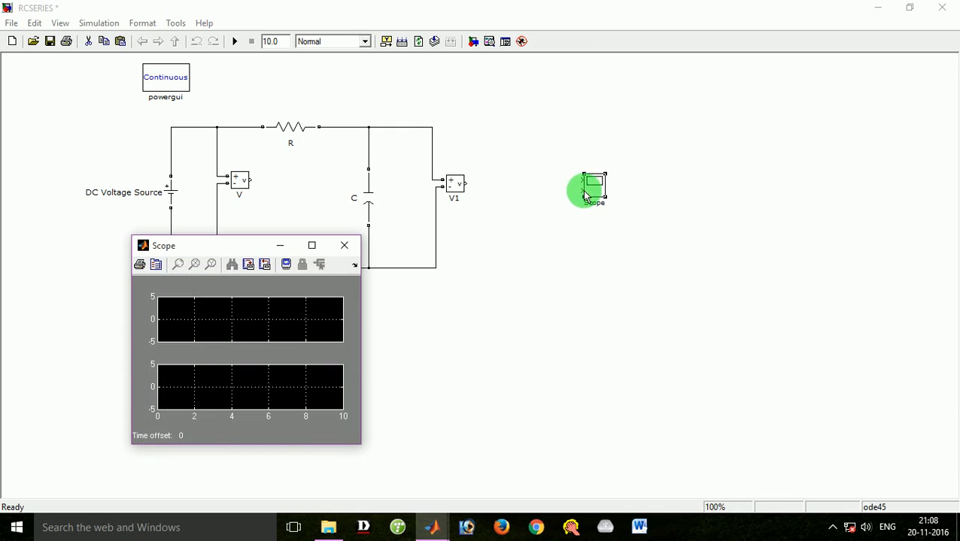
pyautogui.click(340, 247)
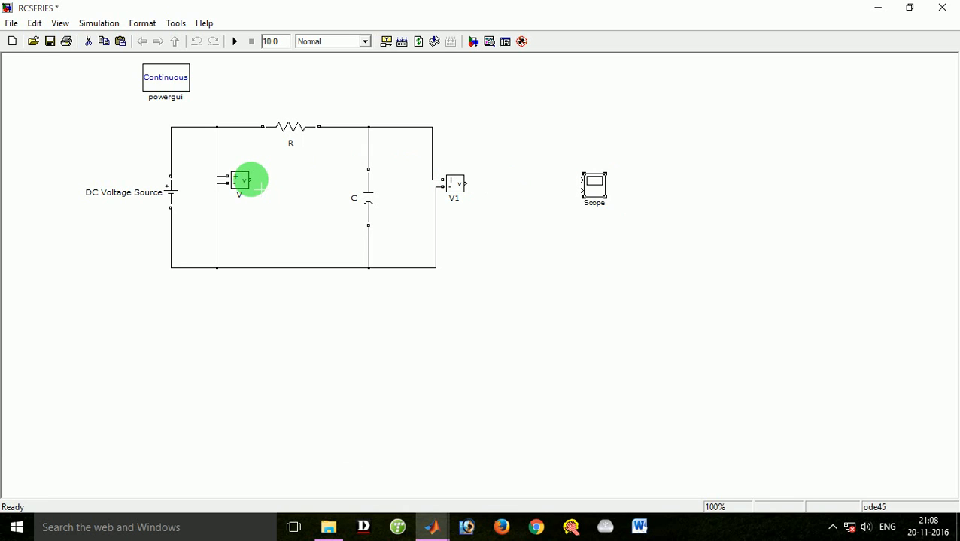
# - Connect V's output to the Scope's first input and V1's output to its second input
pyautogui.moveTo(258, 187); pyautogui.dragTo(579, 180)
pyautogui.moveTo(465, 183); pyautogui.dragTo(578, 191)
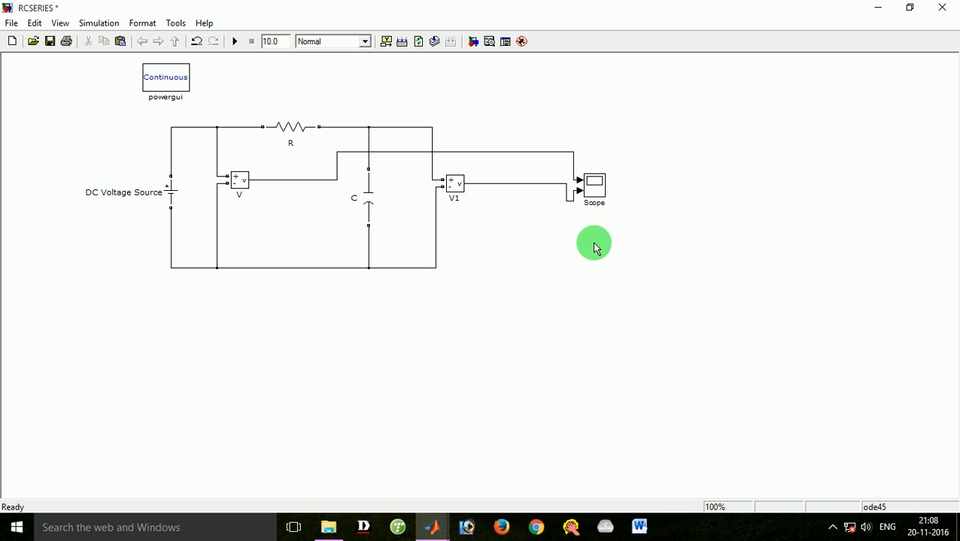
# - Move the Scope slightly up and replace the kinked line from V1 with a straight connection to the second scope input
pyautogui.moveTo(593, 191); pyautogui.dragTo(596, 188)
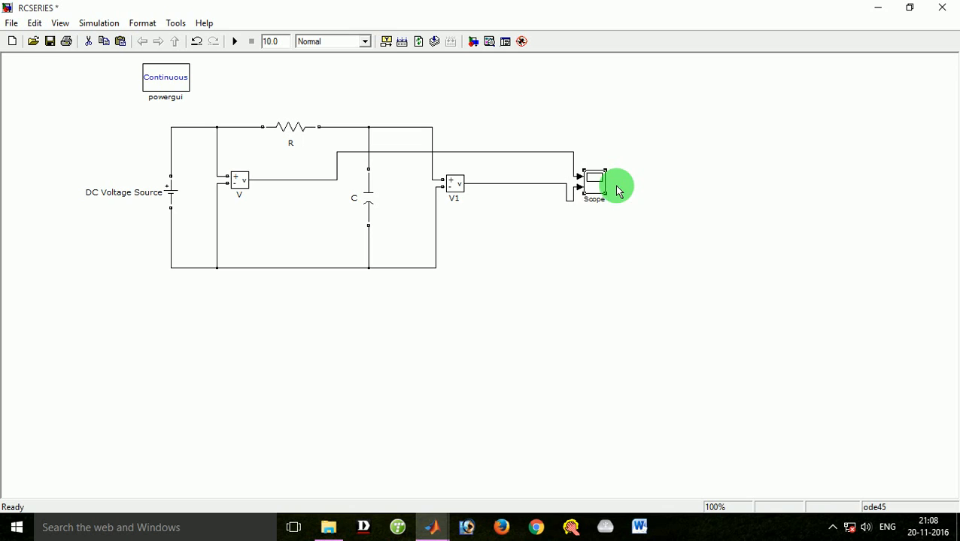
pyautogui.press('Up')
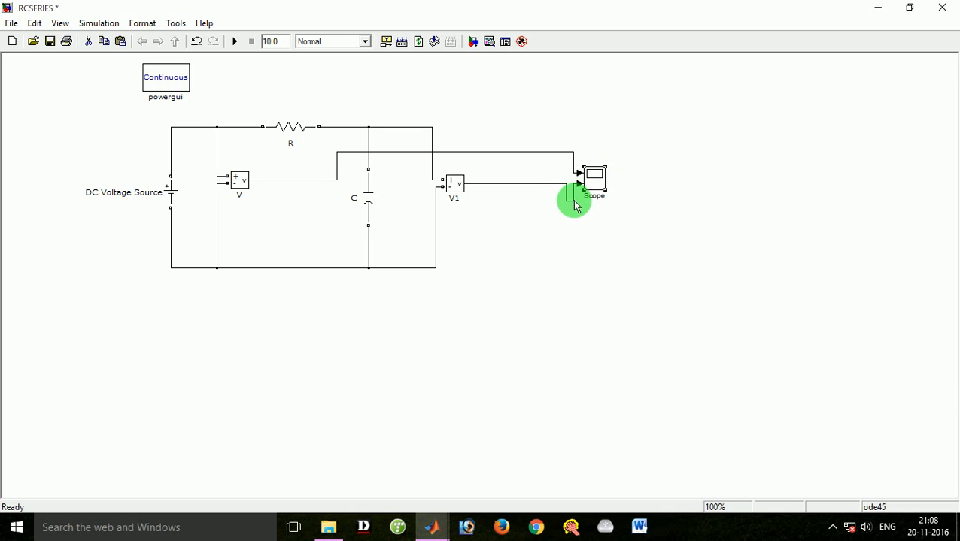
pyautogui.click(568, 200)
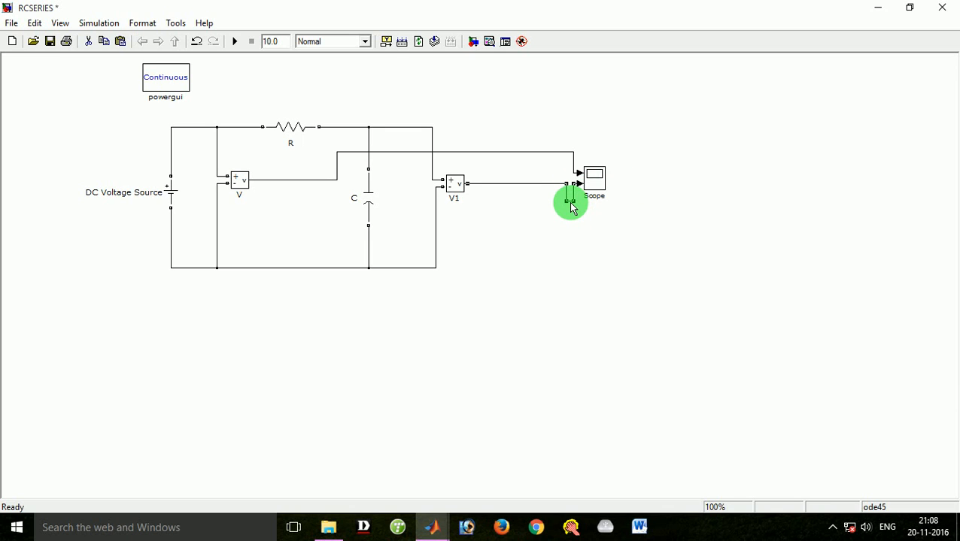
pyautogui.press('Delete')
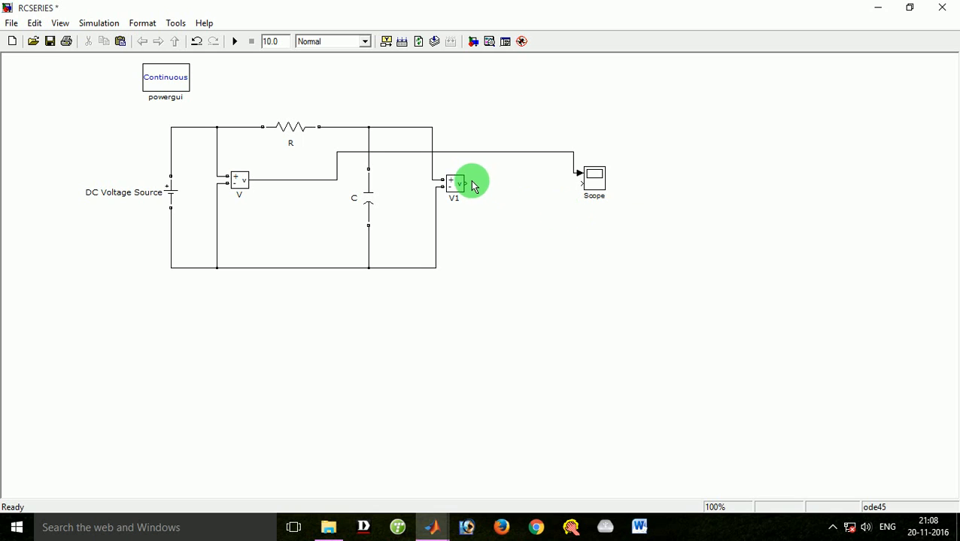
pyautogui.moveTo(551, 194); pyautogui.dragTo(580, 183)
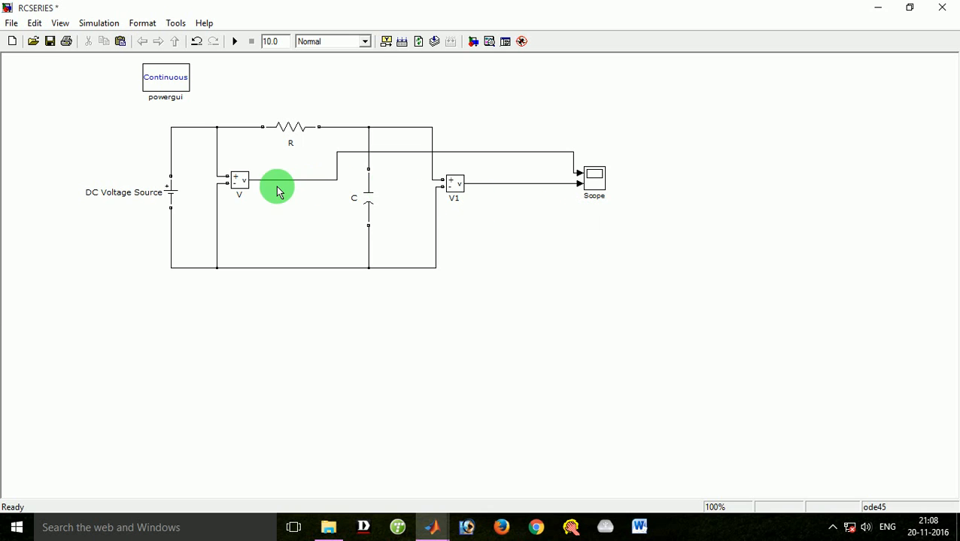
# - Shift the voltage measurement block V slightly down between the upper and lower circuit wires
pyautogui.click(241, 184)
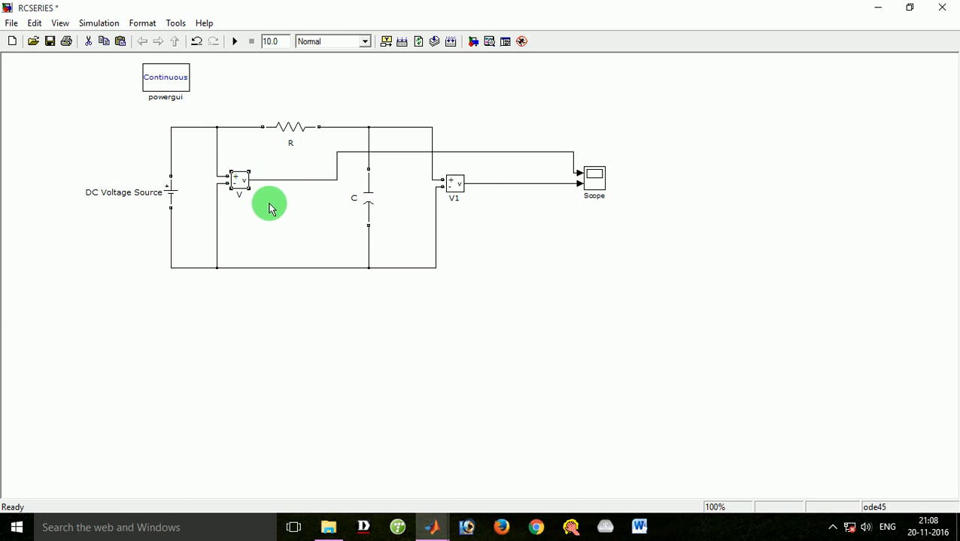
pyautogui.press('Down')
pyautogui.press('Down')
pyautogui.press('Down')
pyautogui.press('Down')
pyautogui.press('Down')
pyautogui.press('Down')
pyautogui.press('Down')
pyautogui.press('Down')
pyautogui.press('Down')
pyautogui.press('Down')
pyautogui.press('Down')
pyautogui.press('Down')
pyautogui.press('Down')
pyautogui.press('Down')
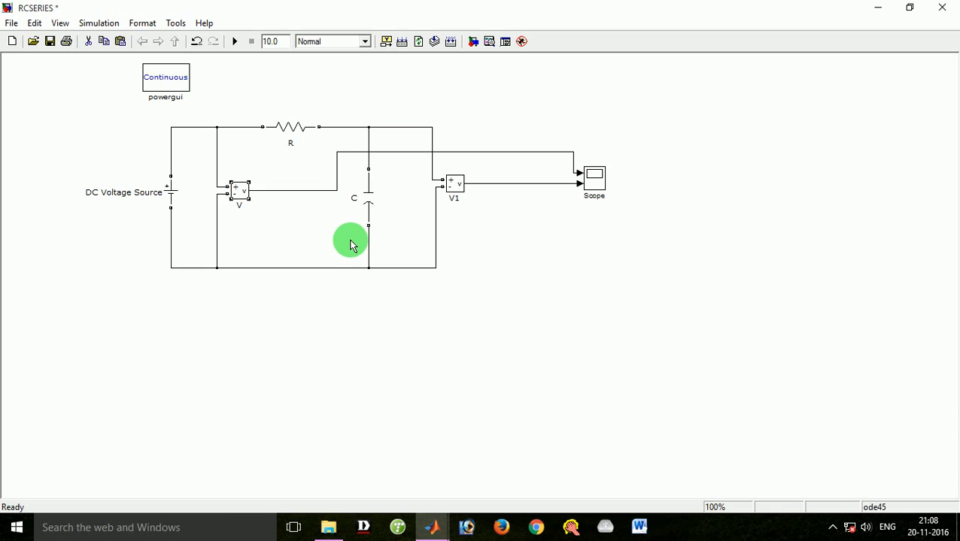
# - Align V1's negative-side vertical wire with its positive-side one and delete the slanted wire below capacitor C
pyautogui.click(437, 216)
pyautogui.press('Left')
pyautogui.press('Left')
pyautogui.press('Left')
pyautogui.press('Left')
pyautogui.press('Left')
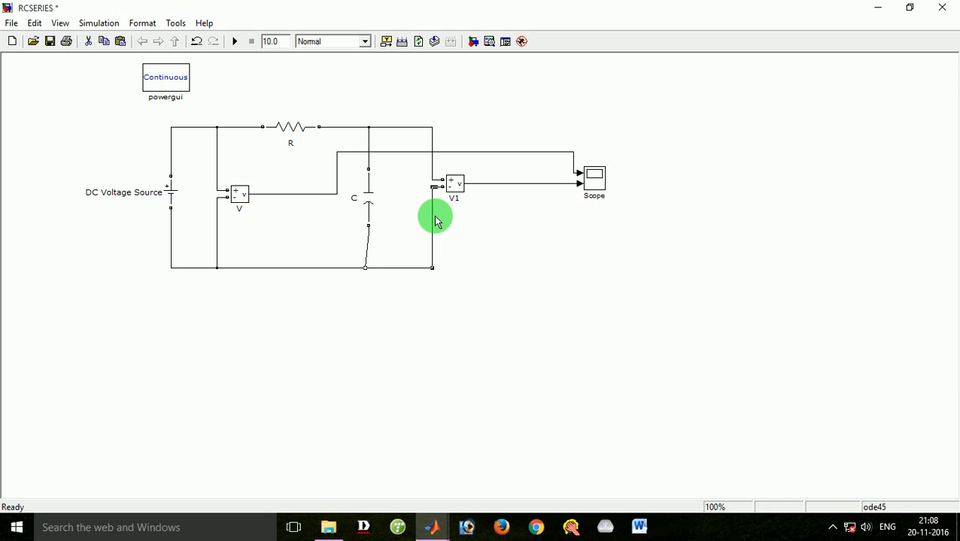
pyautogui.moveTo(434, 216); pyautogui.dragTo(436, 217)
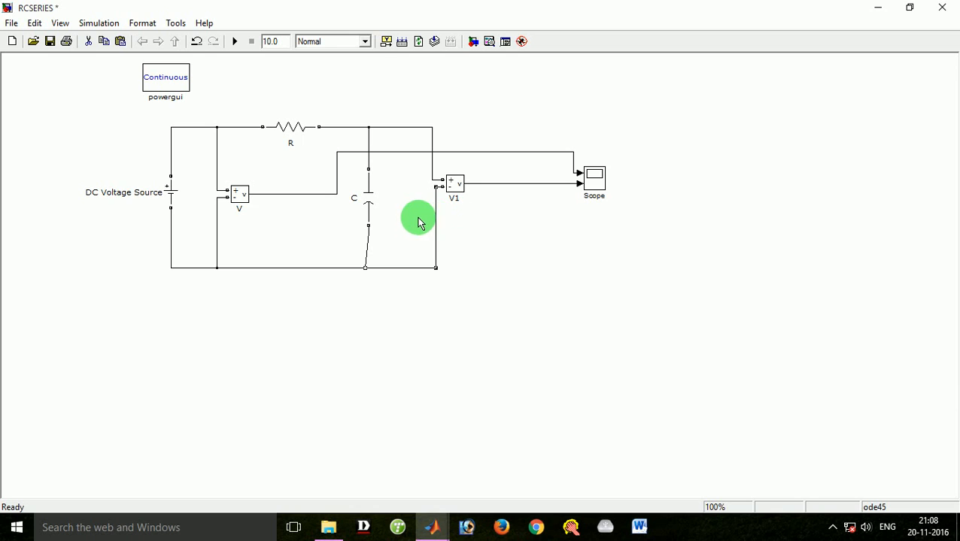
pyautogui.moveTo(364, 246); pyautogui.dragTo(387, 260)
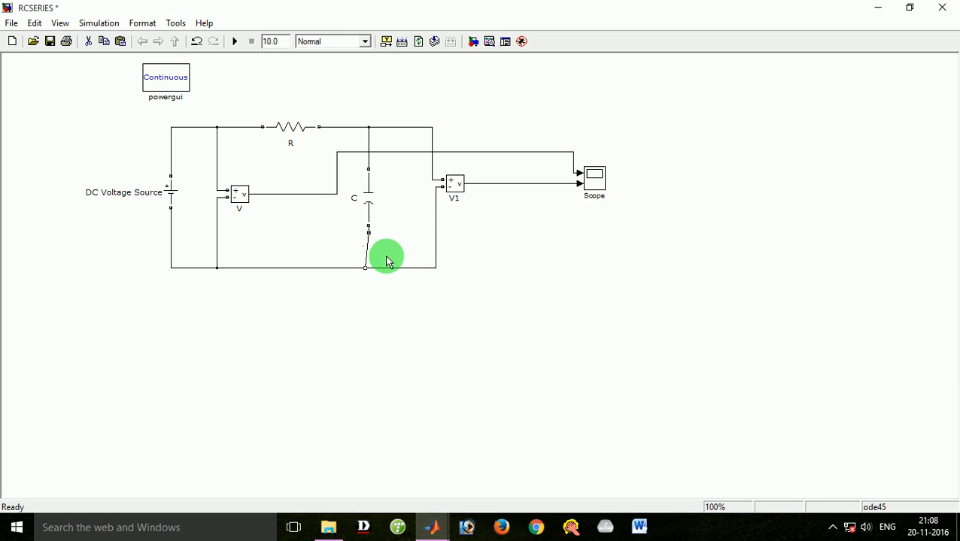
pyautogui.press('Delete')
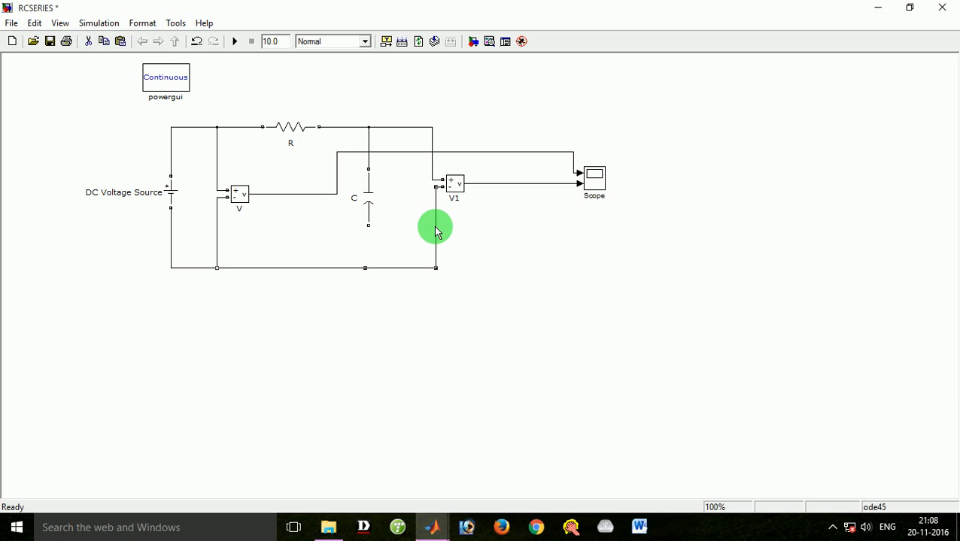
pyautogui.moveTo(436, 228); pyautogui.dragTo(434, 226)
pyautogui.click(391, 240)
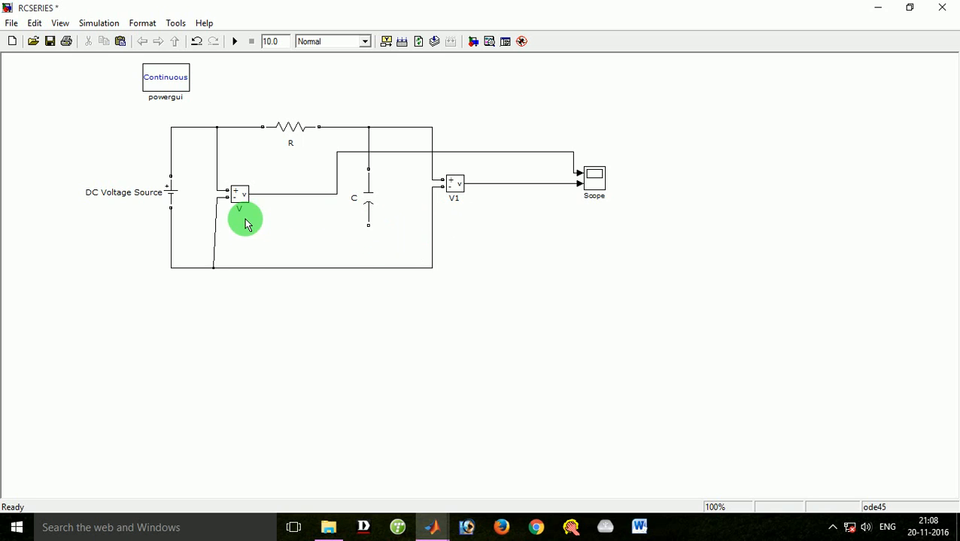
# - Replace the slanted wire at V's negative input with a straight one and reconnect capacitor C to the lower circuit wire
pyautogui.click(215, 235)
pyautogui.press('Delete')
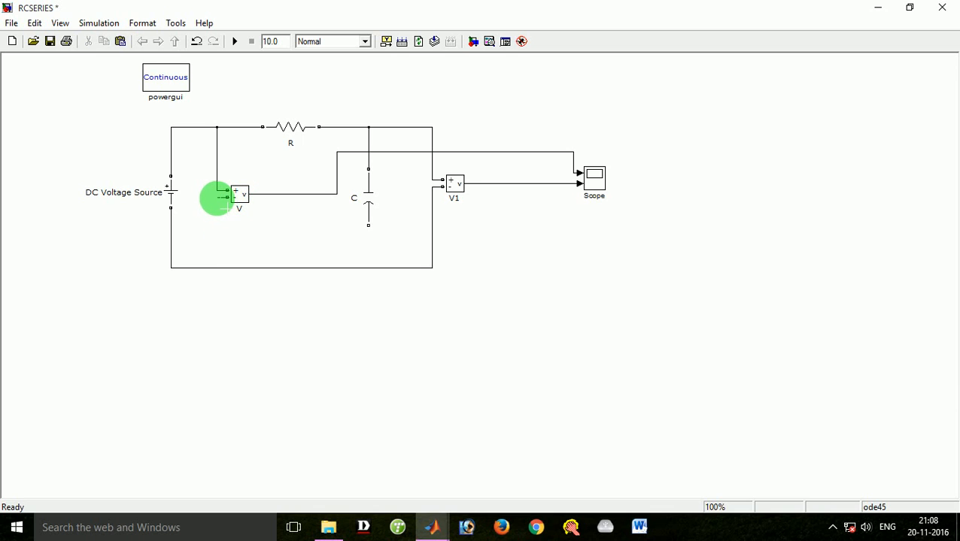
pyautogui.moveTo(225, 208); pyautogui.dragTo(229, 276)
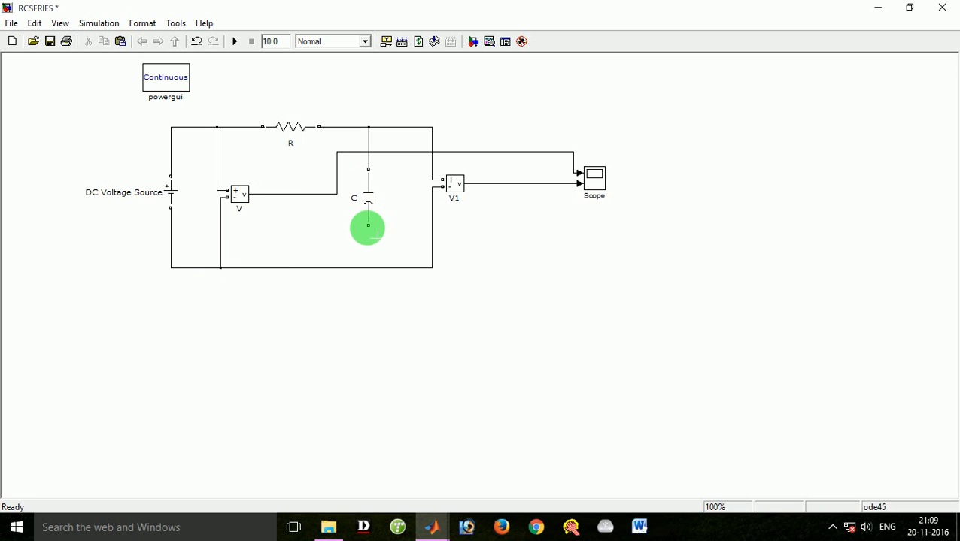
pyautogui.moveTo(368, 225); pyautogui.dragTo(369, 269)
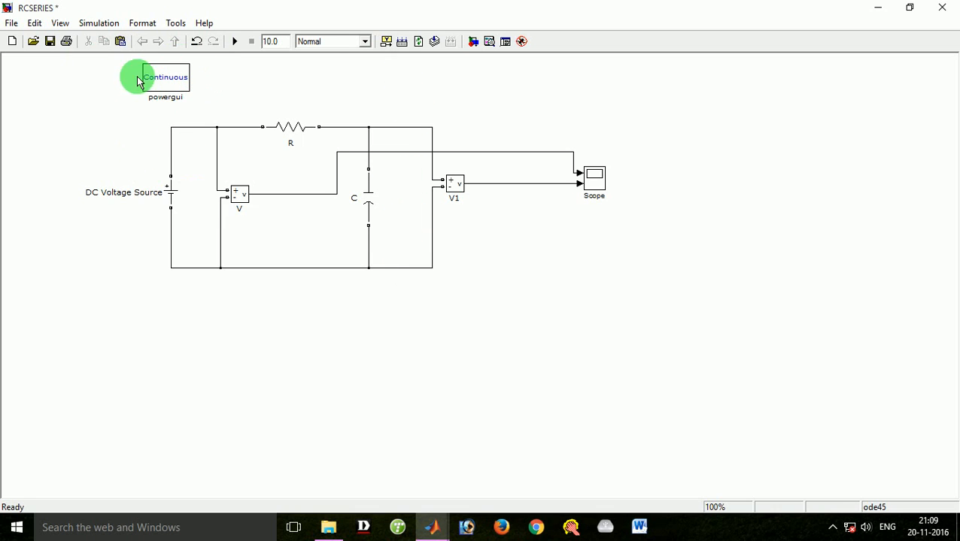
# - Move the powergui block slightly right and down above the circuit
pyautogui.click(60, 24)
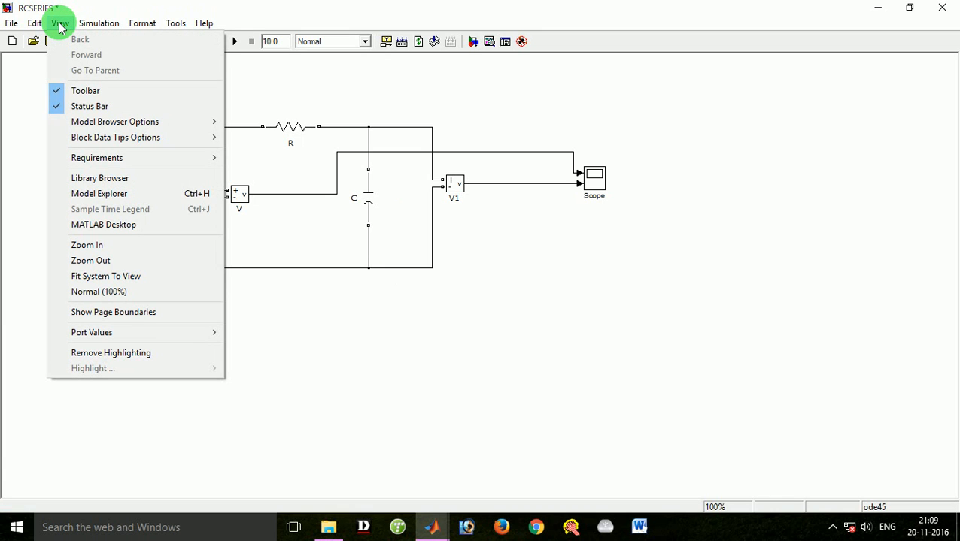
pyautogui.click(87, 245)
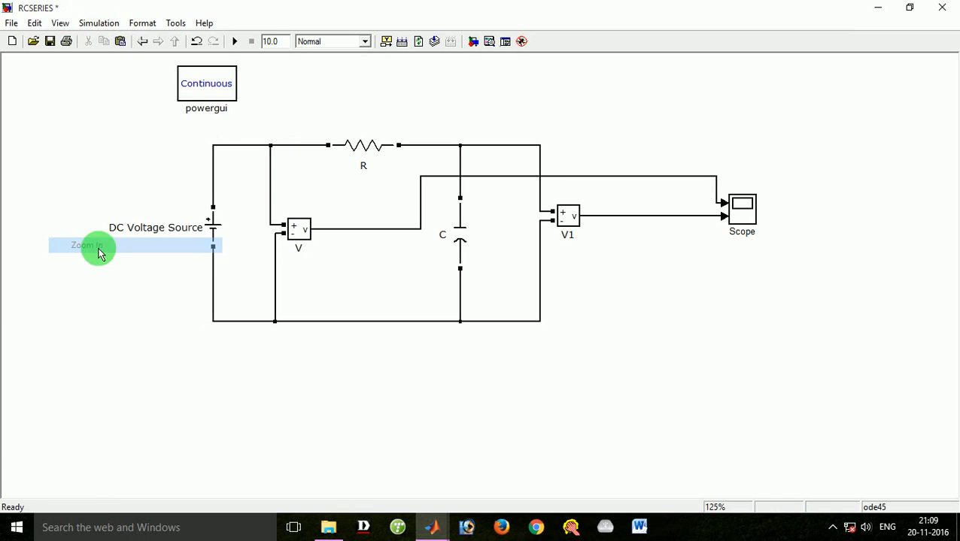
pyautogui.click(211, 81)
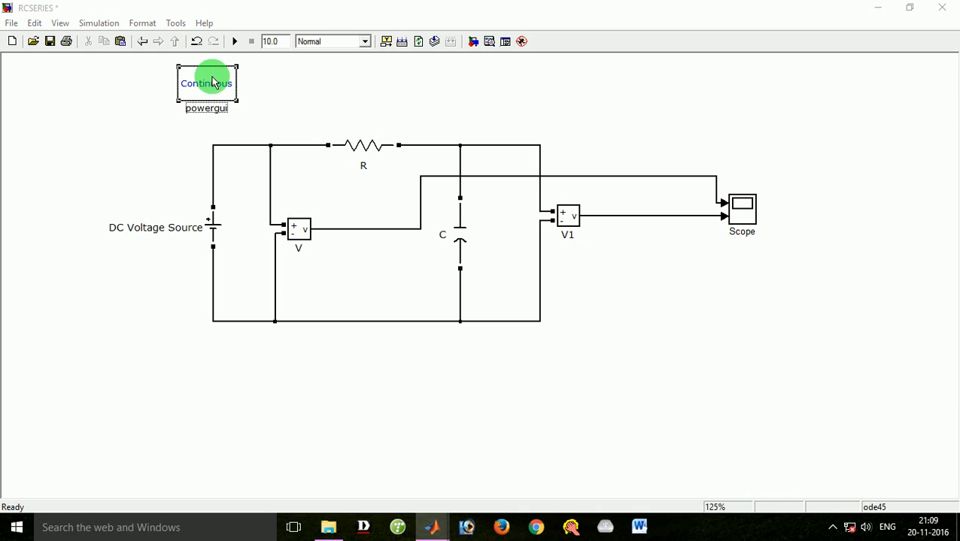
pyautogui.moveTo(213, 82); pyautogui.dragTo(258, 90)
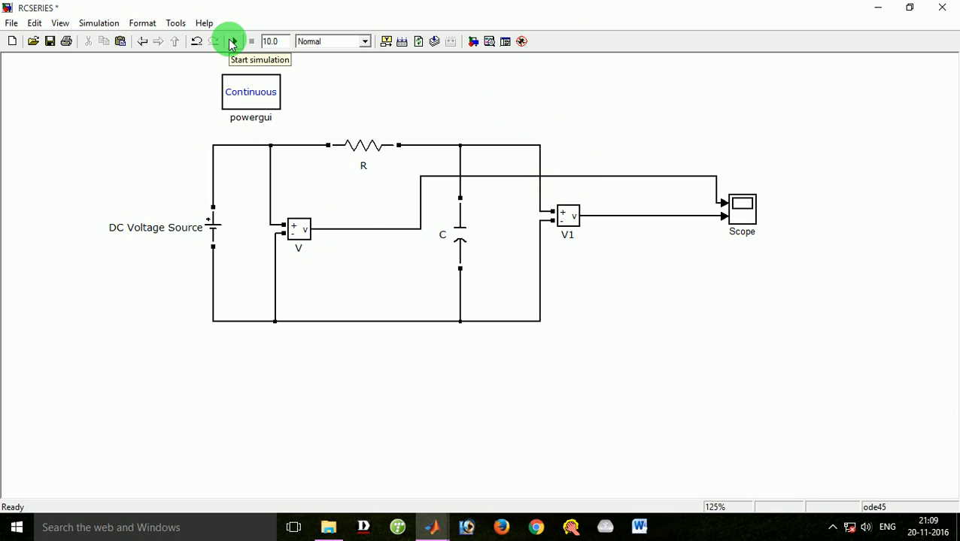
pyautogui.click(99, 22)
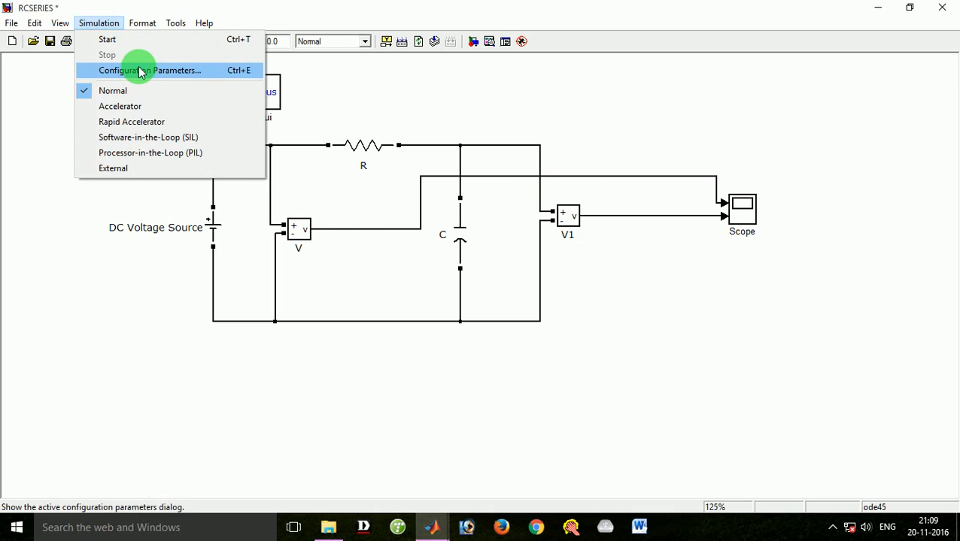
pyautogui.click(321, 76)
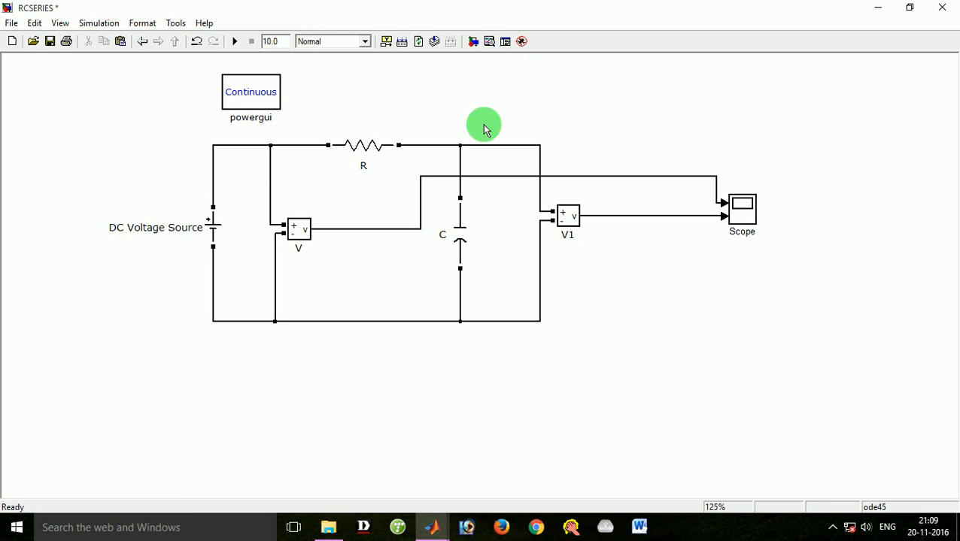
pyautogui.click(741, 214)
pyautogui.click(647, 313)
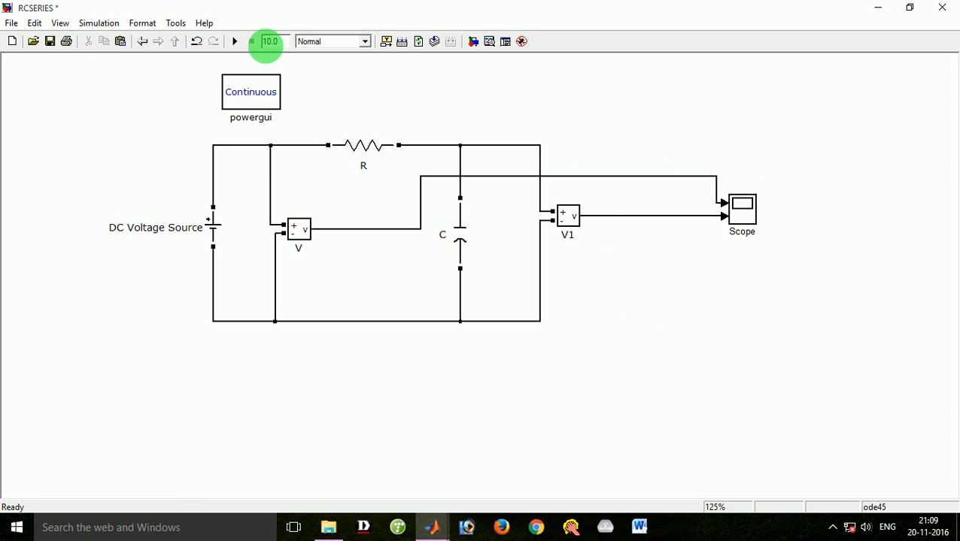
# - Run the simulation and open the Scope display maximized
pyautogui.click(233, 42)
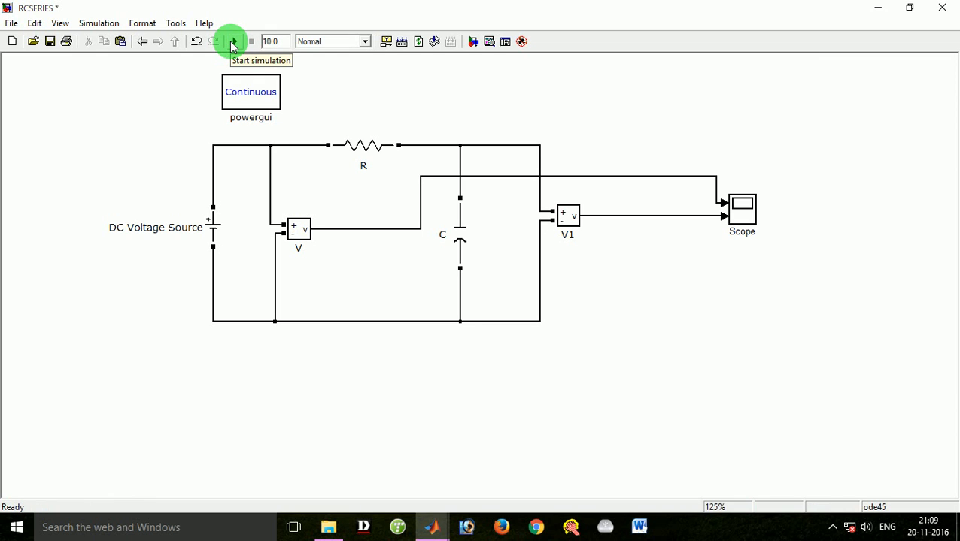
pyautogui.click(741, 209)
pyautogui.doubleClick(741, 209)
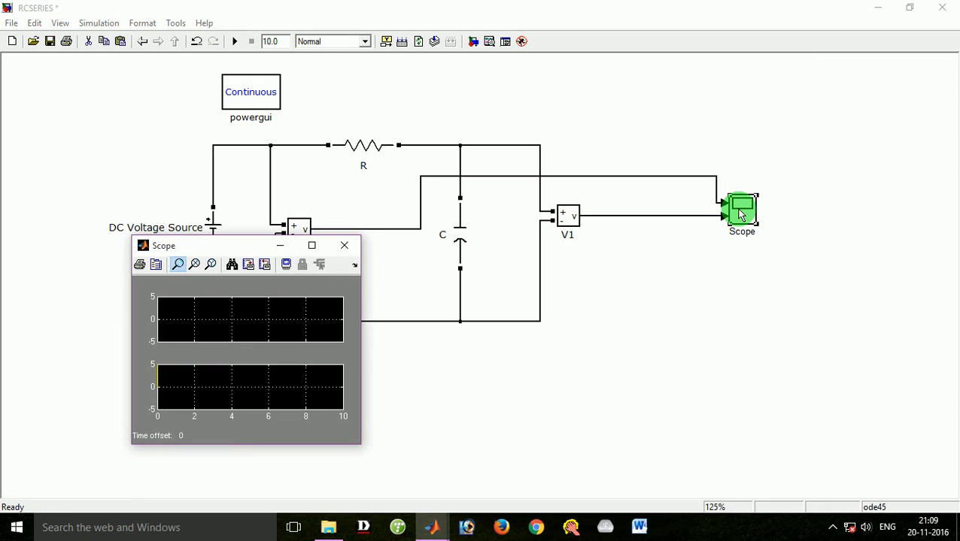
pyautogui.click(312, 246)
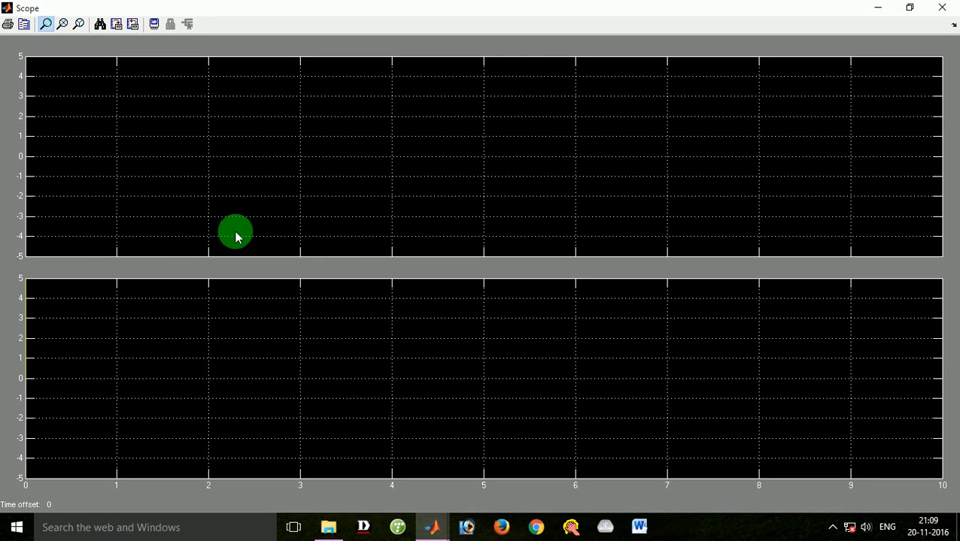
# - Autoscale both the source voltage axis and the capacitor voltage axis of the Scope
pyautogui.rightClick(245, 148)
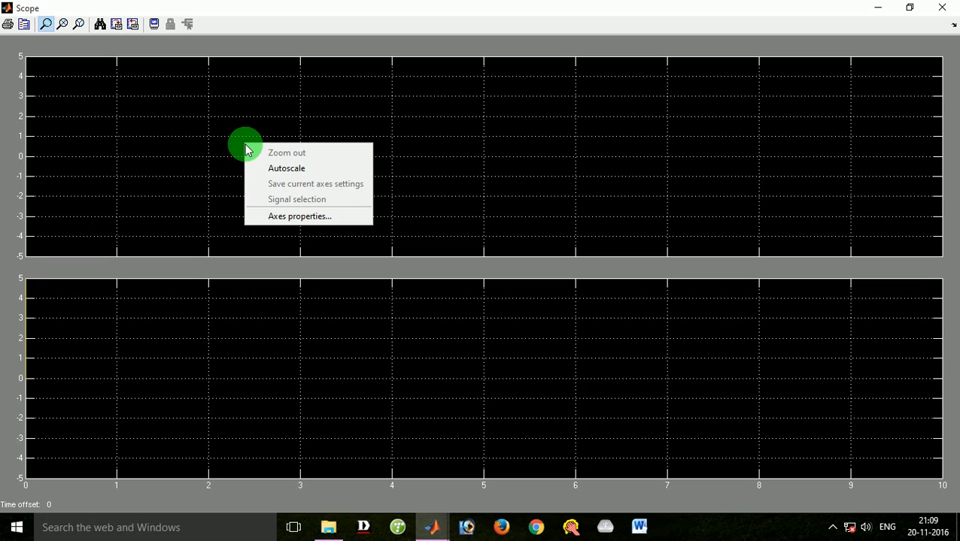
pyautogui.click(281, 168)
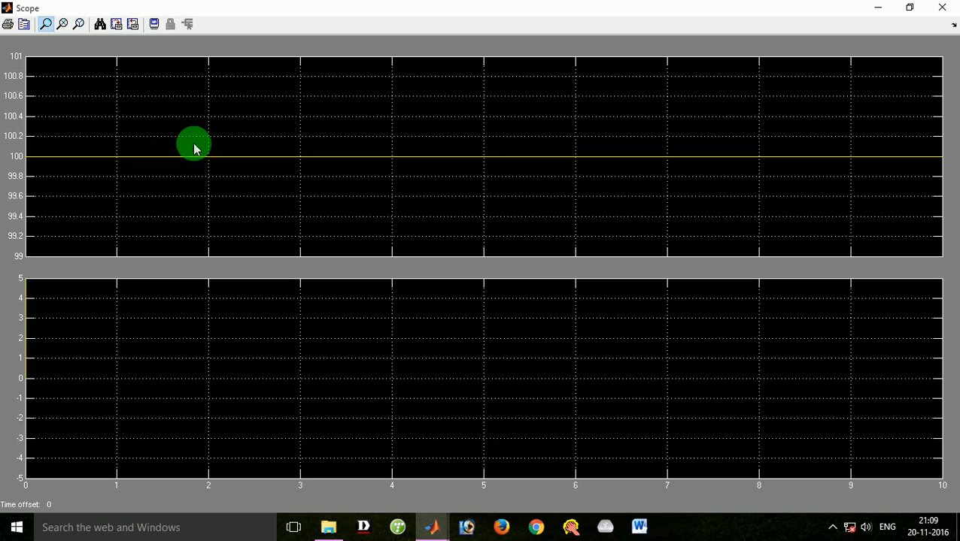
pyautogui.rightClick(214, 342)
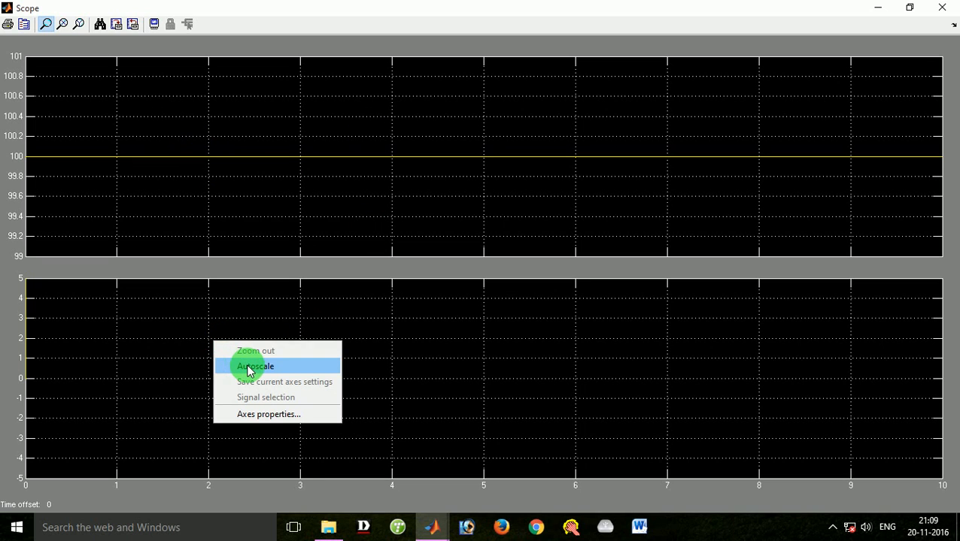
pyautogui.click(249, 369)
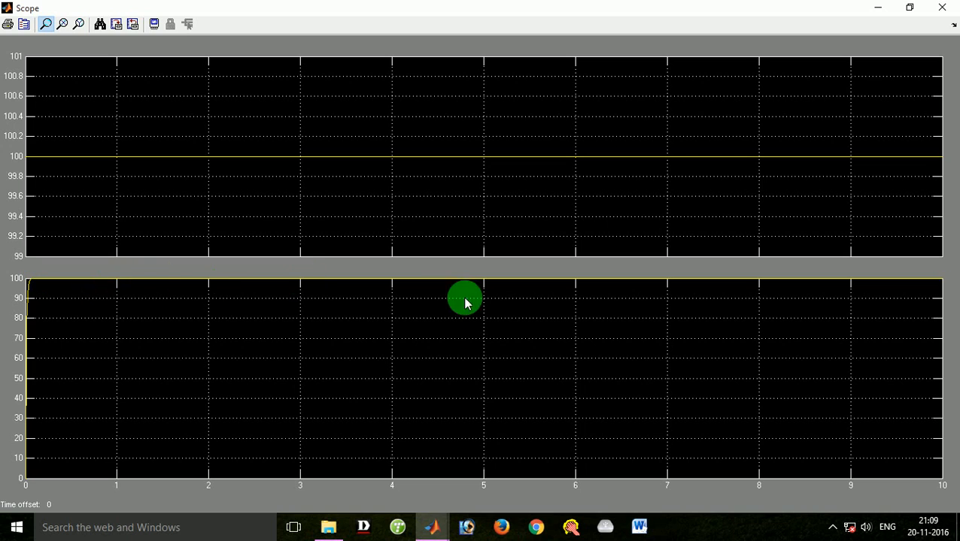
# - Set the capacitor voltage axis limits to Y-min -50 and Y-max 50 and apply them
pyautogui.rightClick(127, 340)
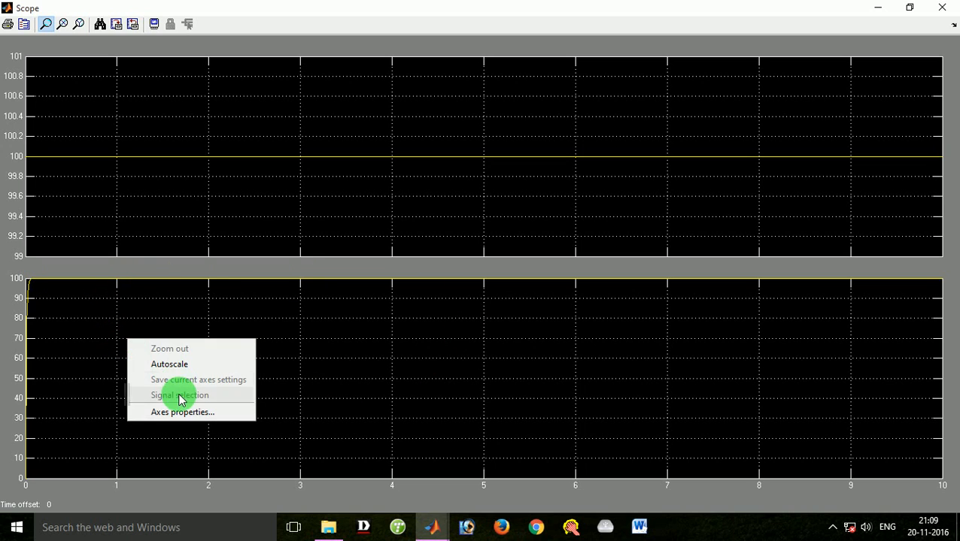
pyautogui.click(181, 418)
pyautogui.click(53, 427)
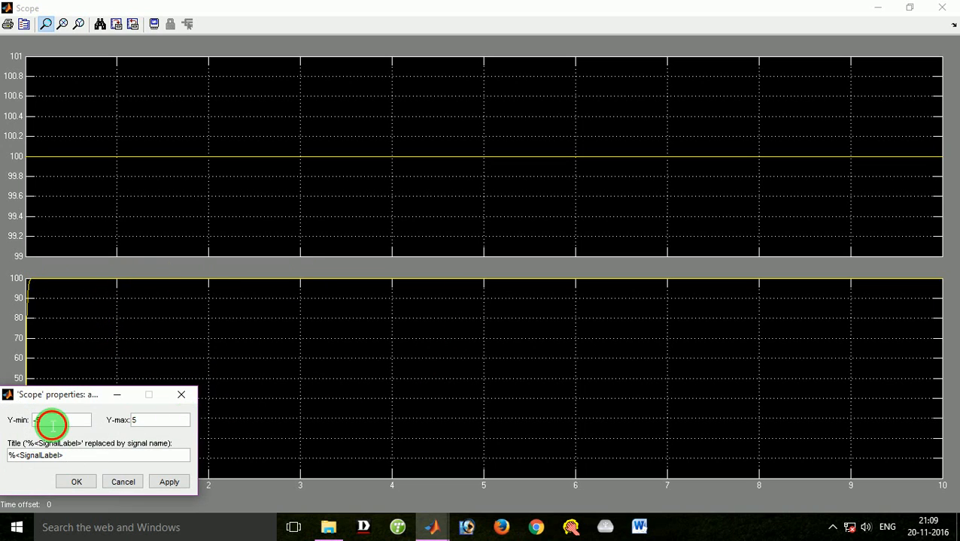
pyautogui.write('0')
pyautogui.click(139, 422)
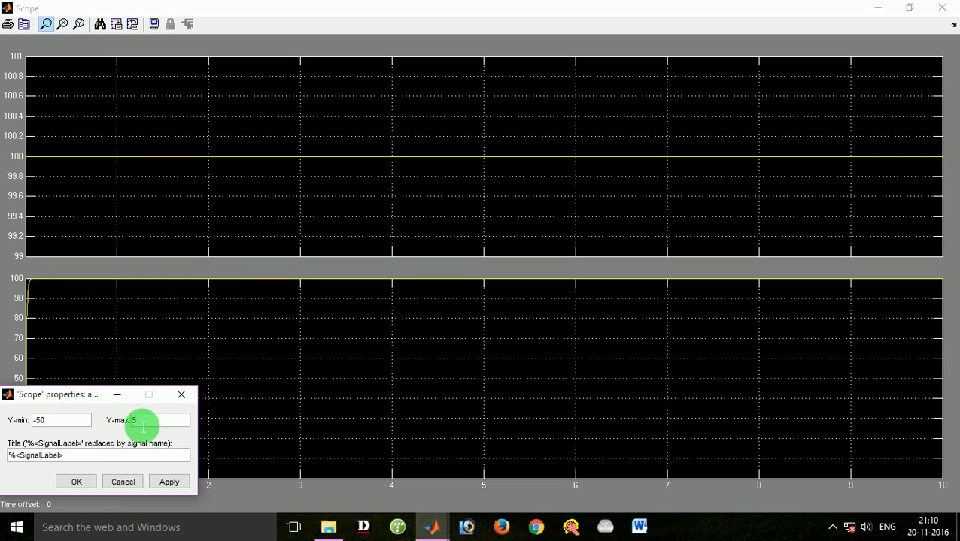
pyautogui.write('0')
pyautogui.click(169, 483)
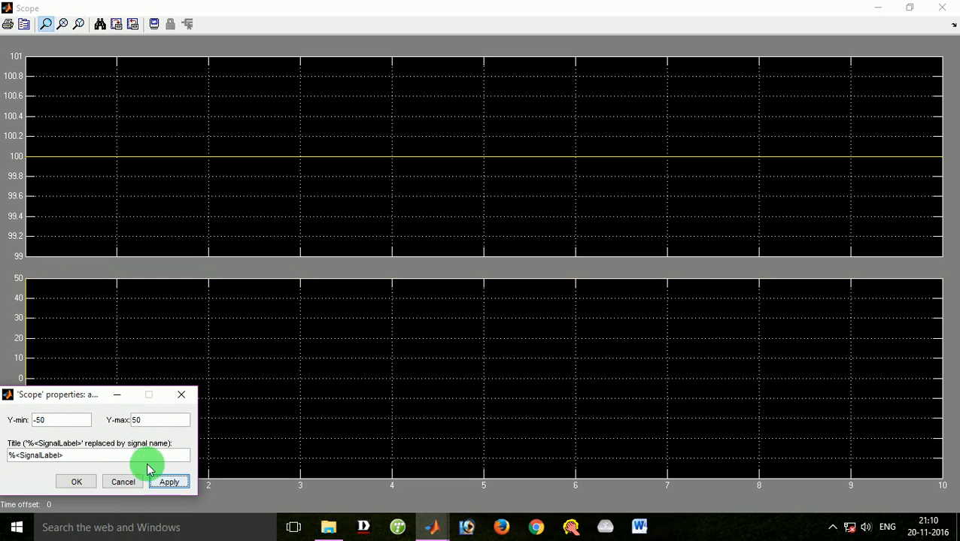
# - Set the capacitor voltage axis to Y-min -200 and Y-max 200, title it RC, and close its properties
pyautogui.click(50, 422)
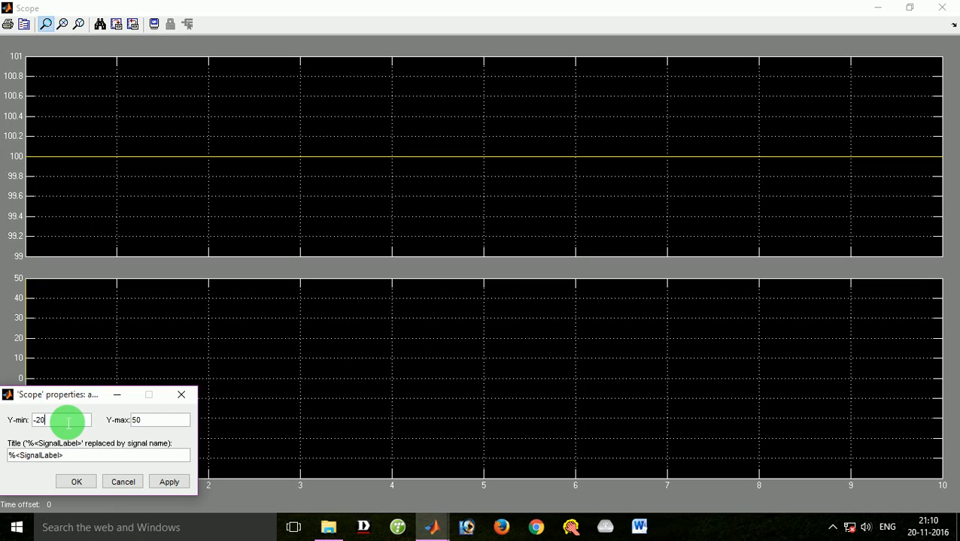
pyautogui.write('0')
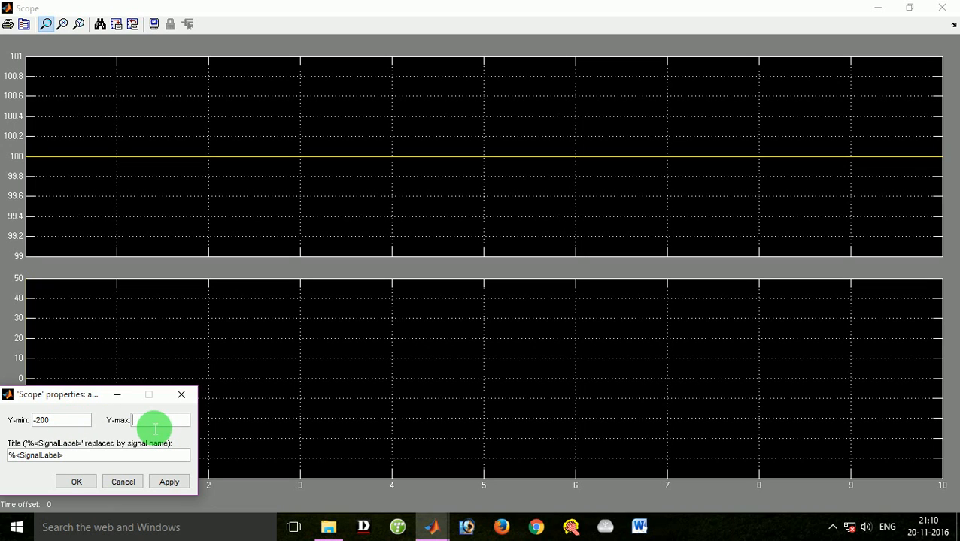
pyautogui.click(154, 429)
pyautogui.write('200')
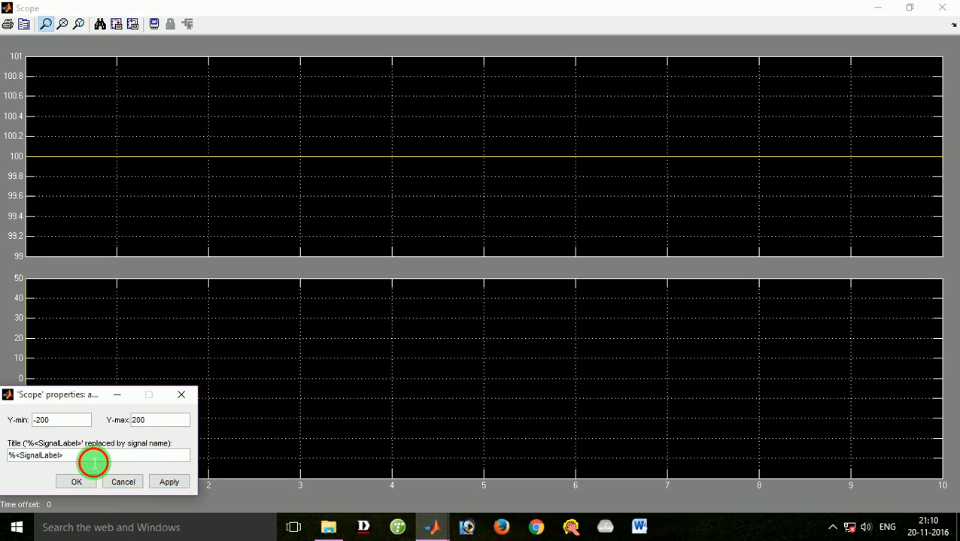
pyautogui.moveTo(79, 460); pyautogui.dragTo(7, 460)
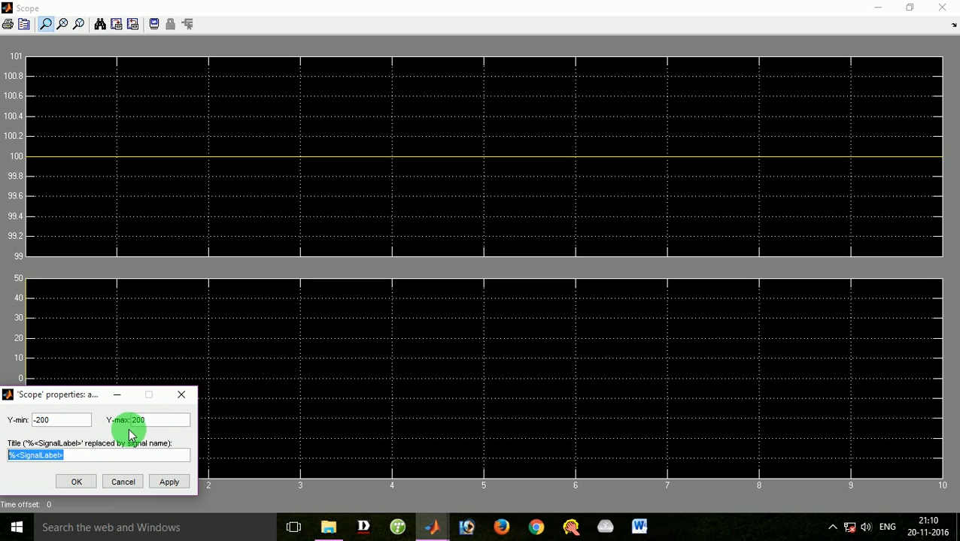
pyautogui.write('RC')
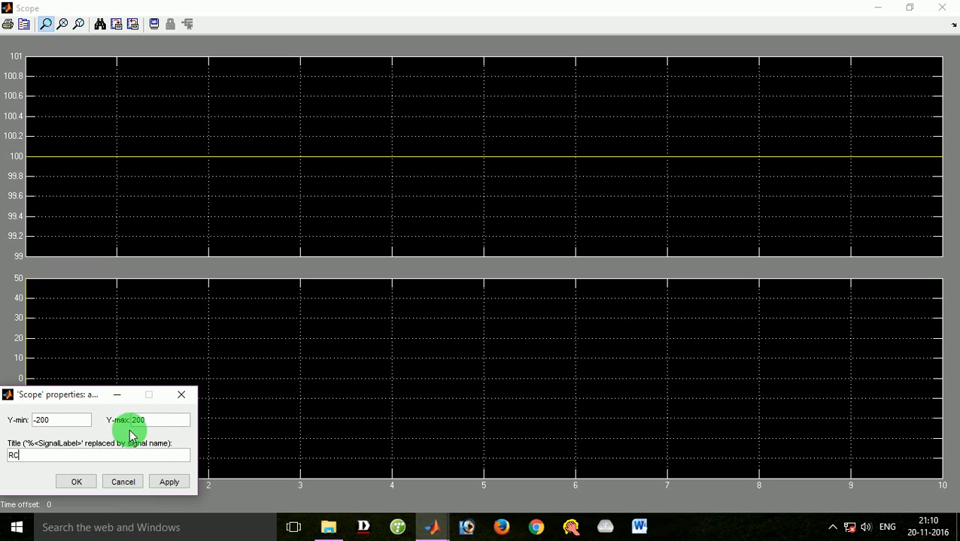
pyautogui.click(170, 482)
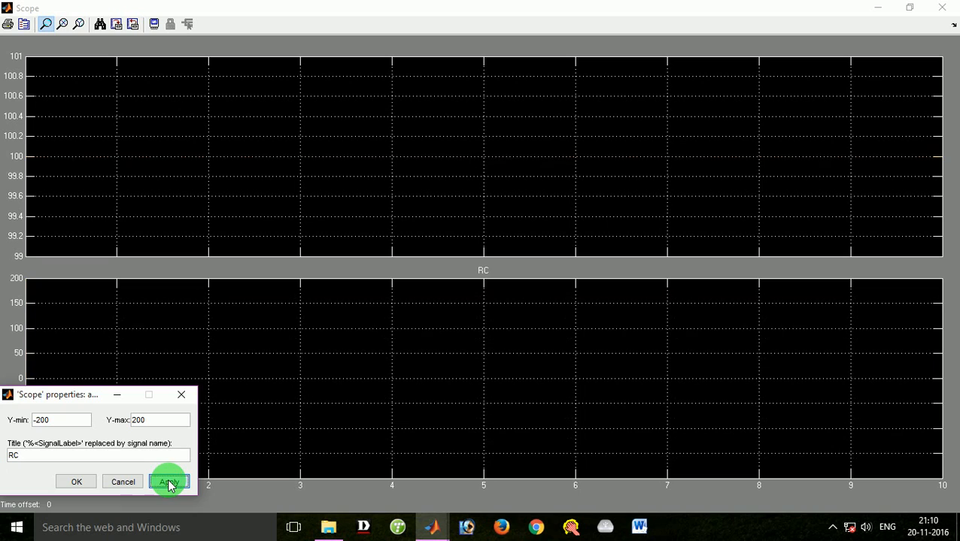
pyautogui.click(76, 482)
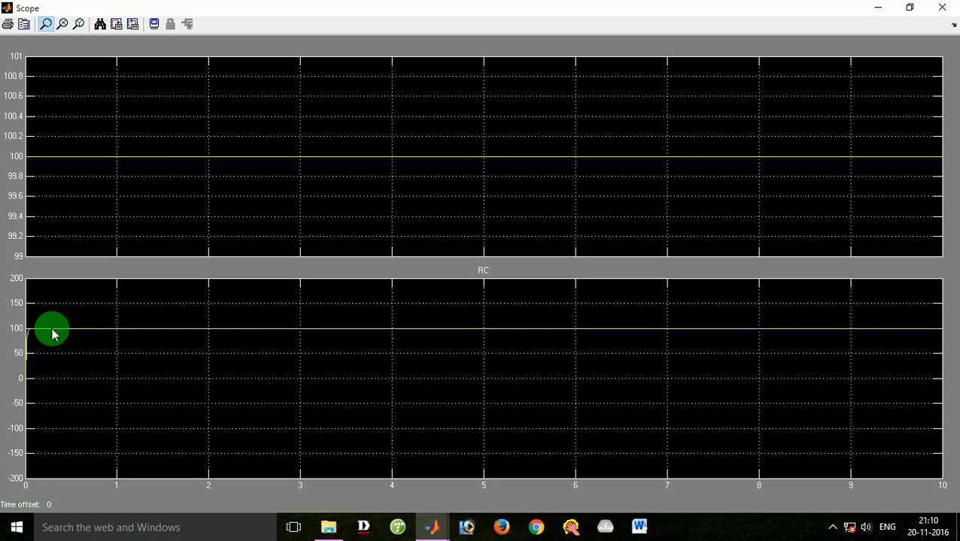
# - Set the capacitor voltage axis limits to Y-min -150 and Y-max 150, apply them and close the axis properties
pyautogui.rightClick(88, 357)
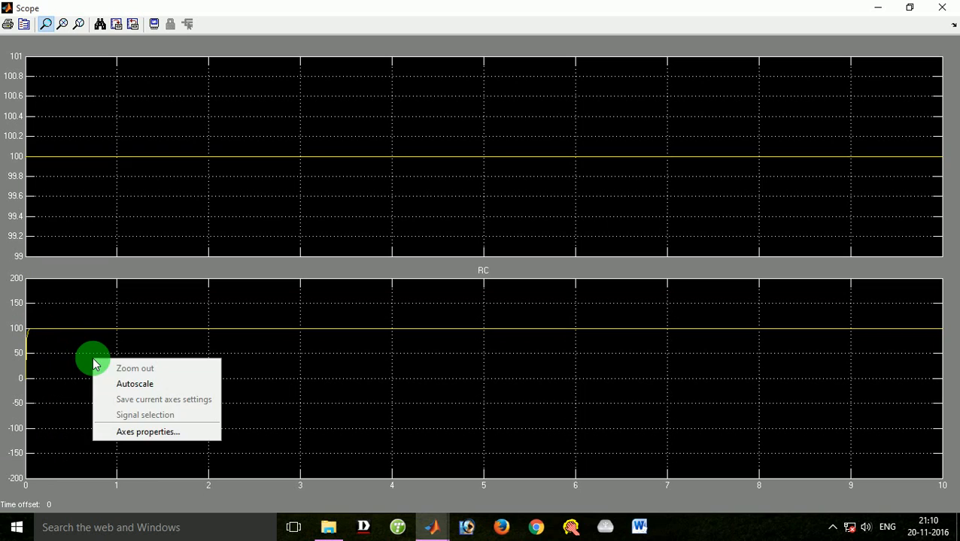
pyautogui.click(149, 433)
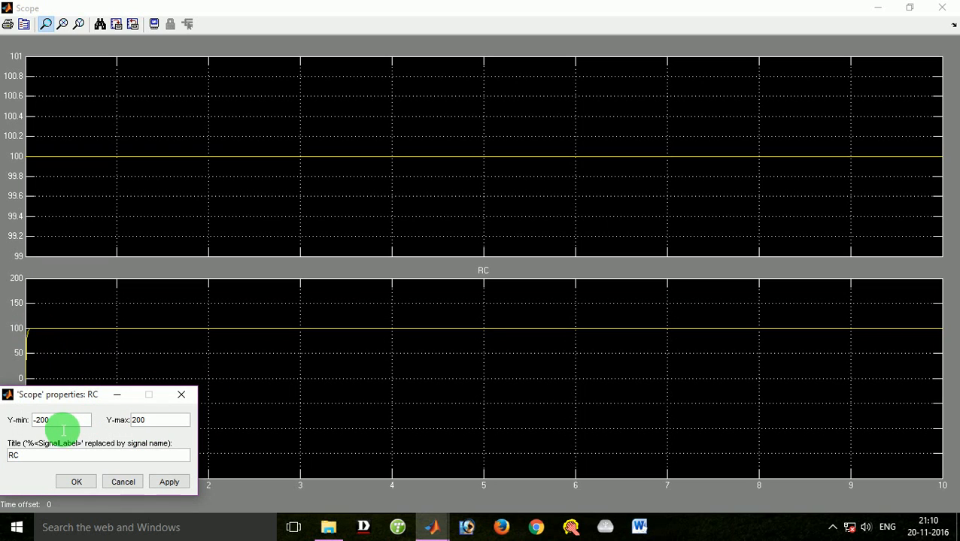
pyautogui.click(61, 423)
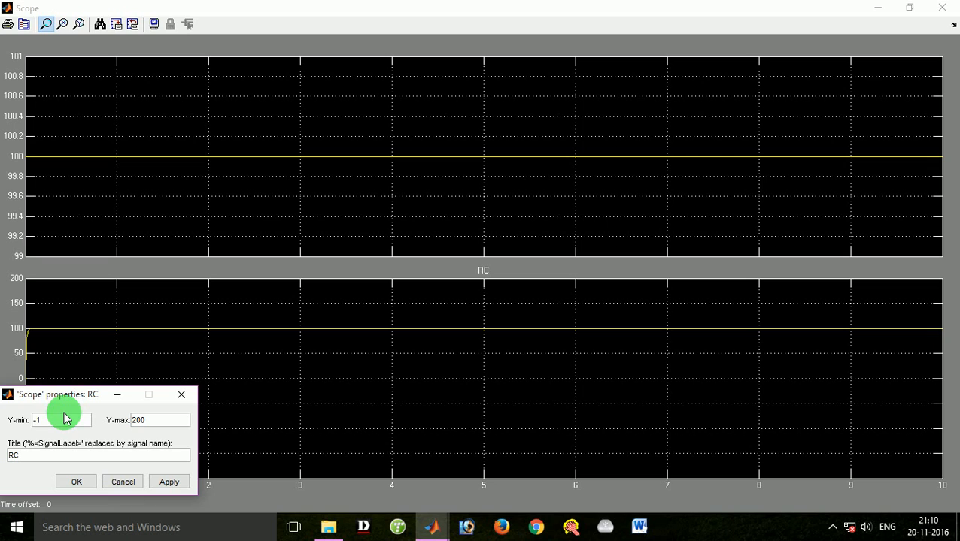
pyautogui.write('150')
pyautogui.moveTo(153, 425); pyautogui.dragTo(119, 417)
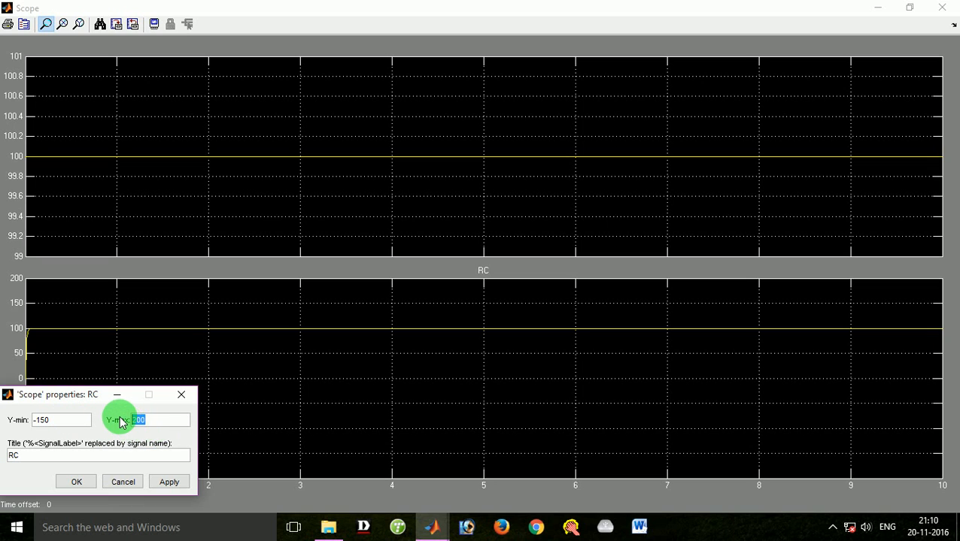
pyautogui.write('150')
pyautogui.click(169, 482)
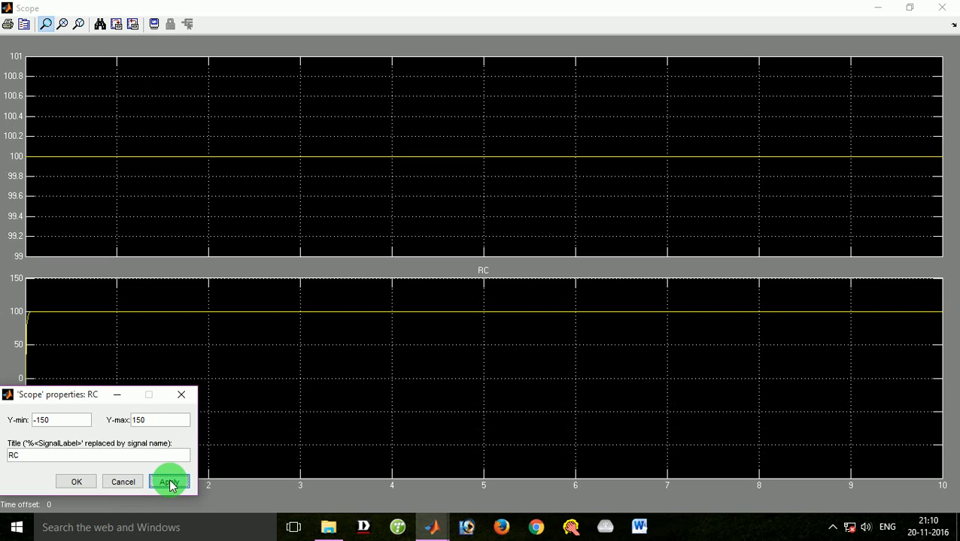
pyautogui.click(74, 481)
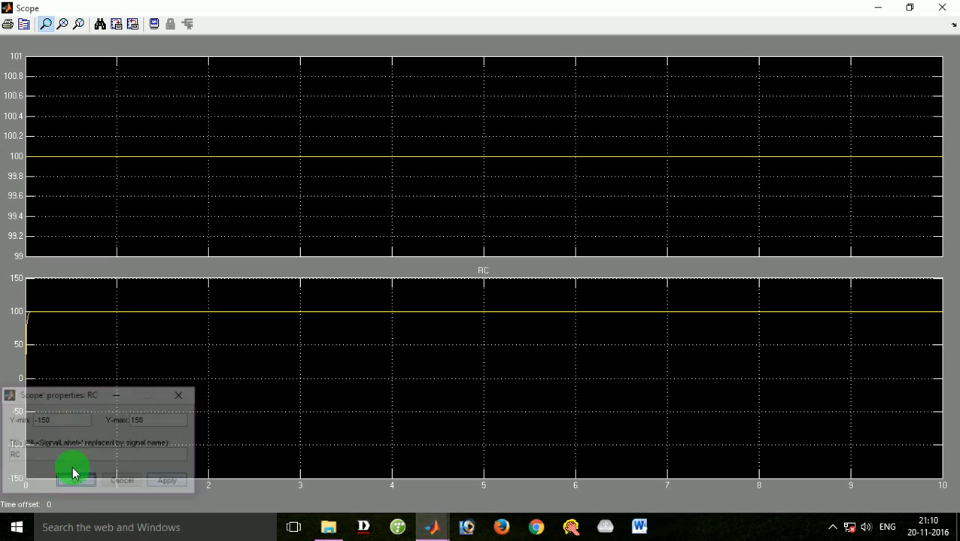
# - Widen the capacitor voltage axis to Y-min -400 and Y-max 400, apply the limits and close the properties
pyautogui.rightClick(73, 347)
pyautogui.click(113, 419)
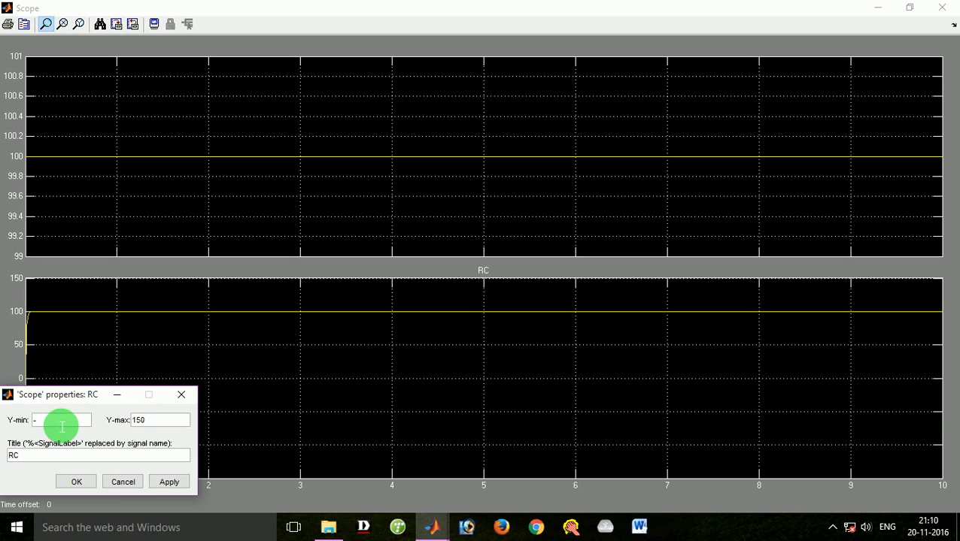
pyautogui.write('-400')
pyautogui.click(157, 427)
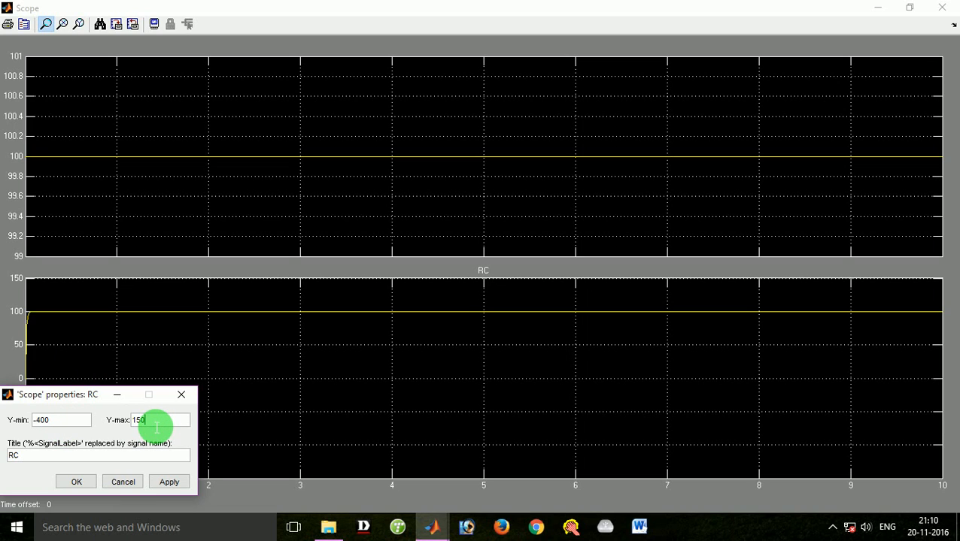
pyautogui.write('400')
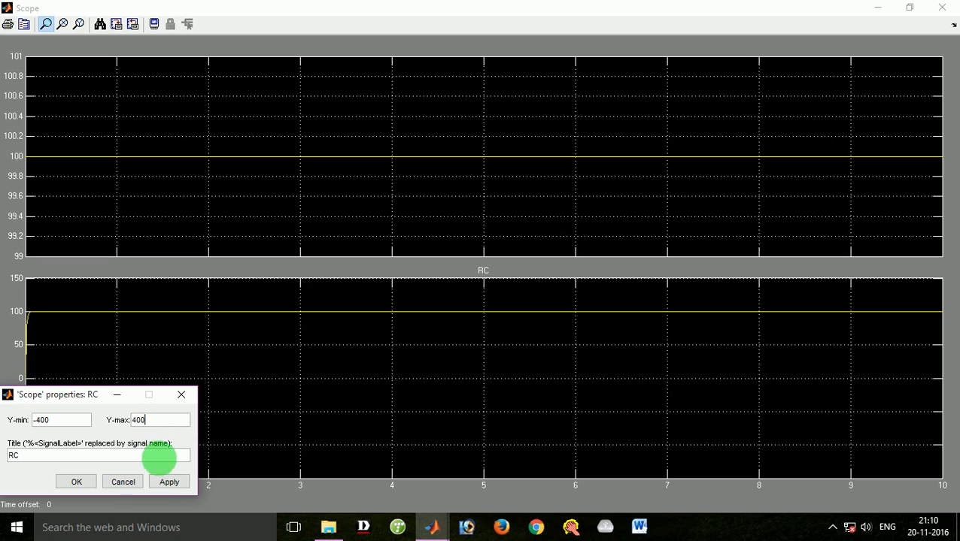
pyautogui.click(167, 482)
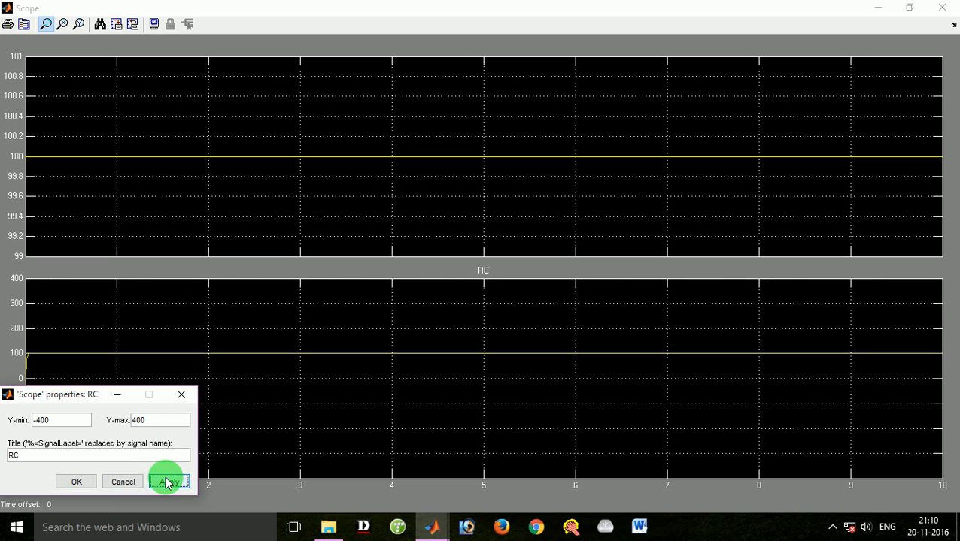
pyautogui.click(76, 482)
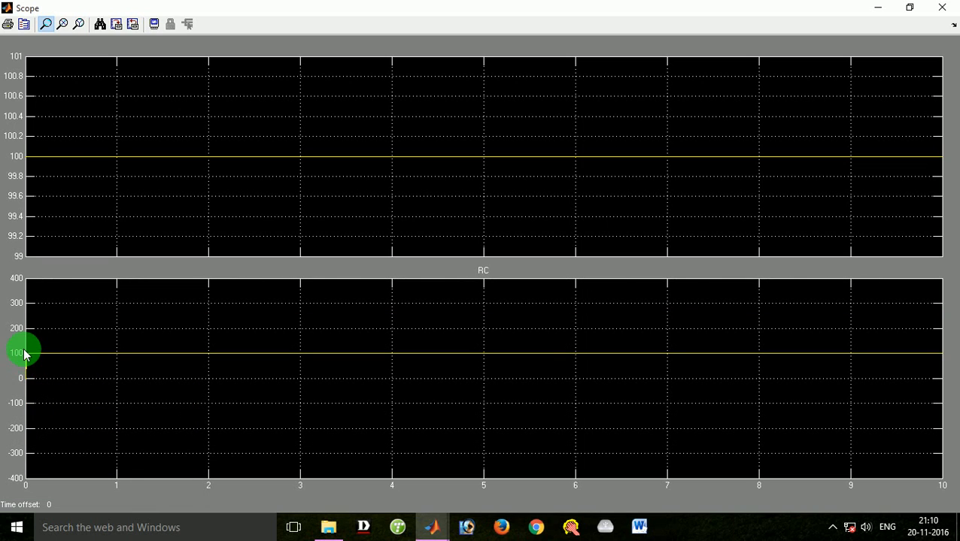
# - Narrow the capacitor voltage axis to Y-min -120 and Y-max 120, apply the limits and close the properties
pyautogui.rightClick(89, 351)
pyautogui.click(129, 418)
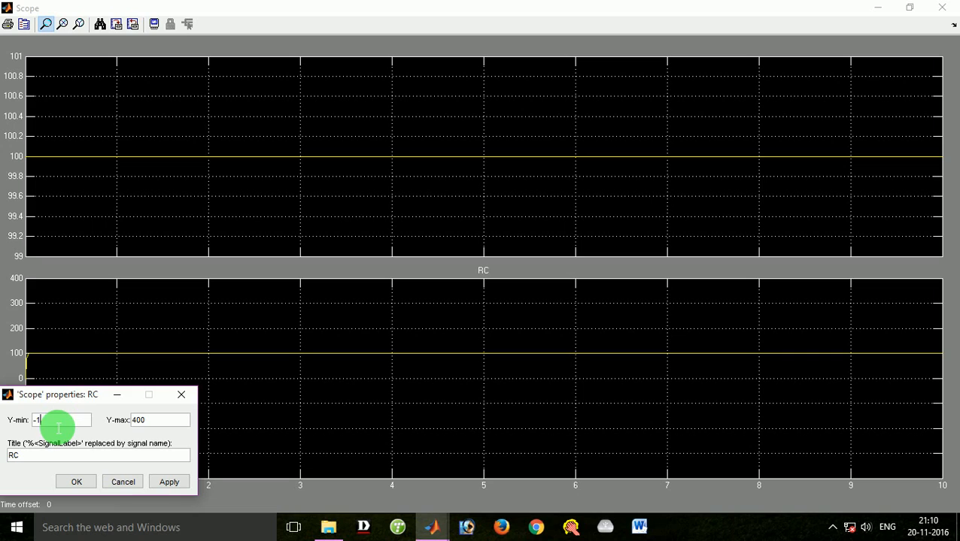
pyautogui.click(59, 428)
pyautogui.write('-120')
pyautogui.moveTo(161, 422); pyautogui.dragTo(99, 418)
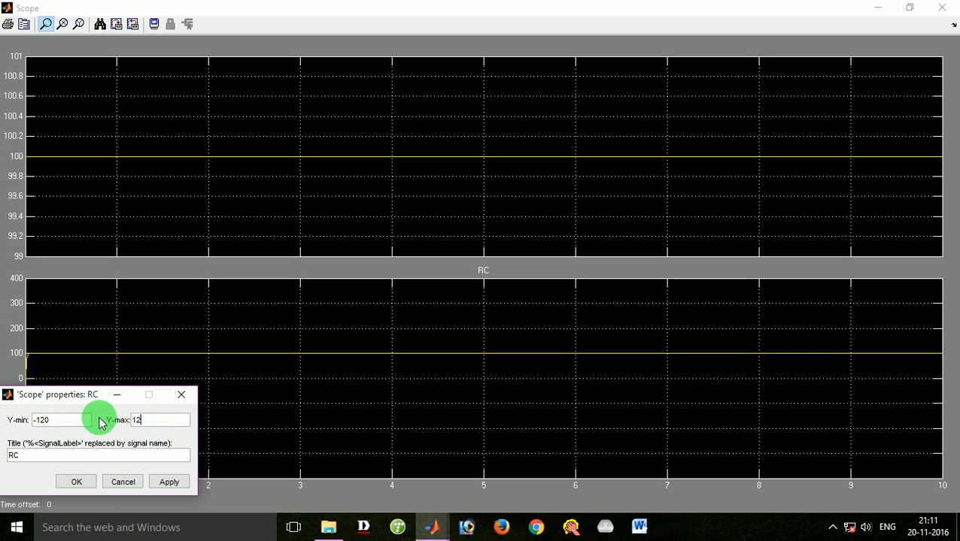
pyautogui.write('120')
pyautogui.click(169, 482)
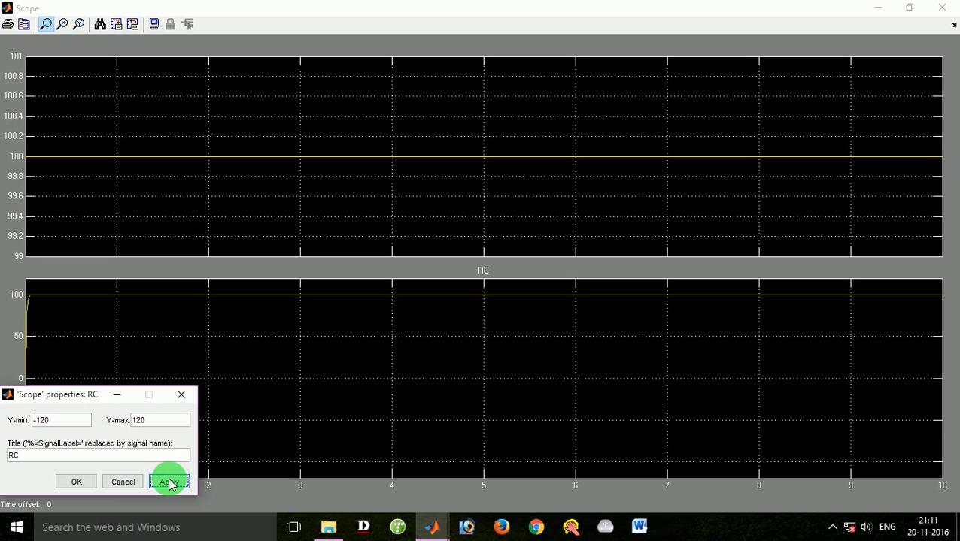
pyautogui.click(76, 481)
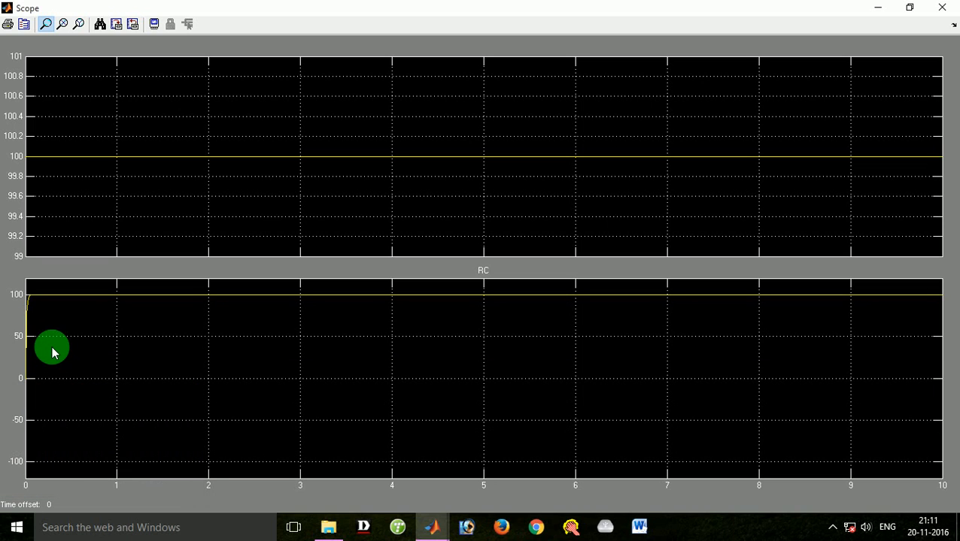
# - Change the capacitor voltage axis limits to Y-min -300 and Y-max 300 and apply them
pyautogui.rightClick(82, 333)
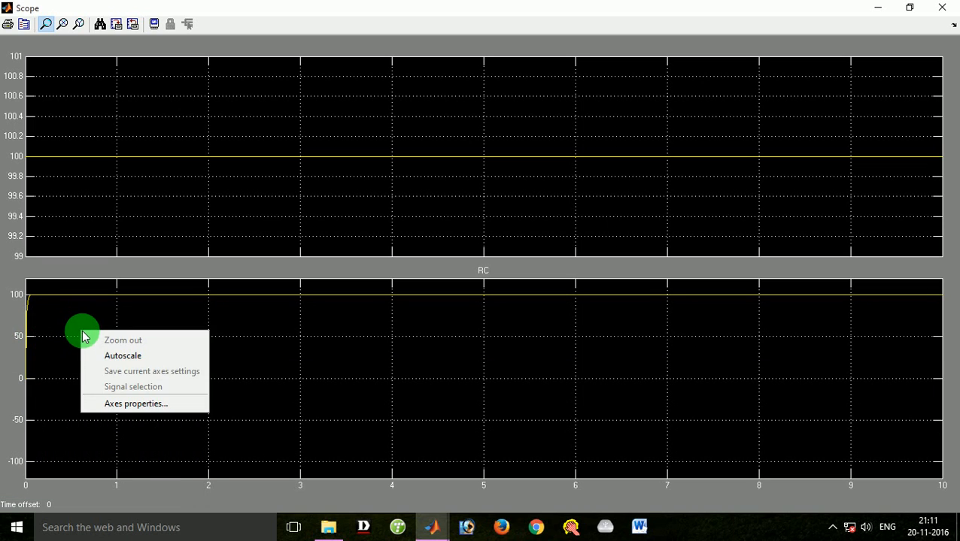
pyautogui.click(128, 404)
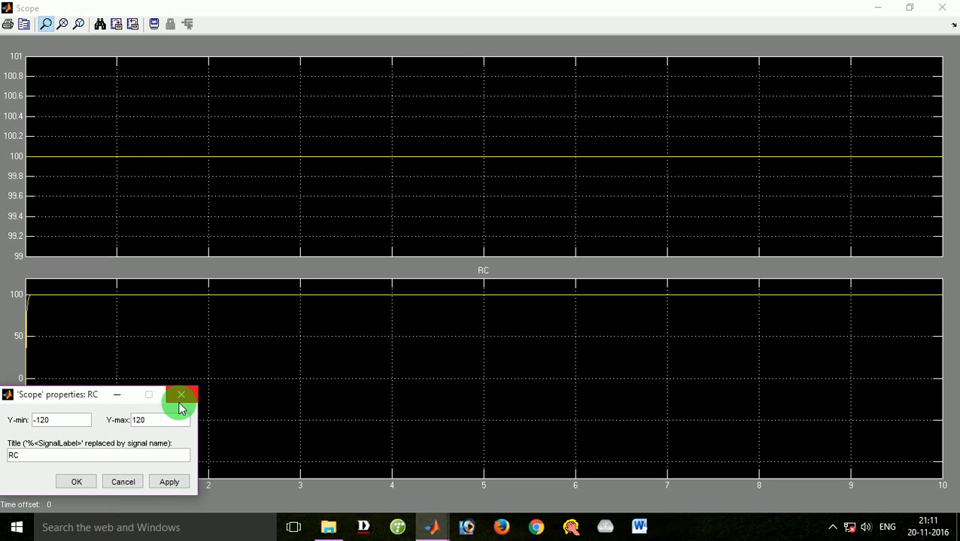
pyautogui.press('BackSpace')
pyautogui.press('BackSpace')
pyautogui.write('300')
pyautogui.press('BackSpace')
pyautogui.press('BackSpace')
pyautogui.press('BackSpace')
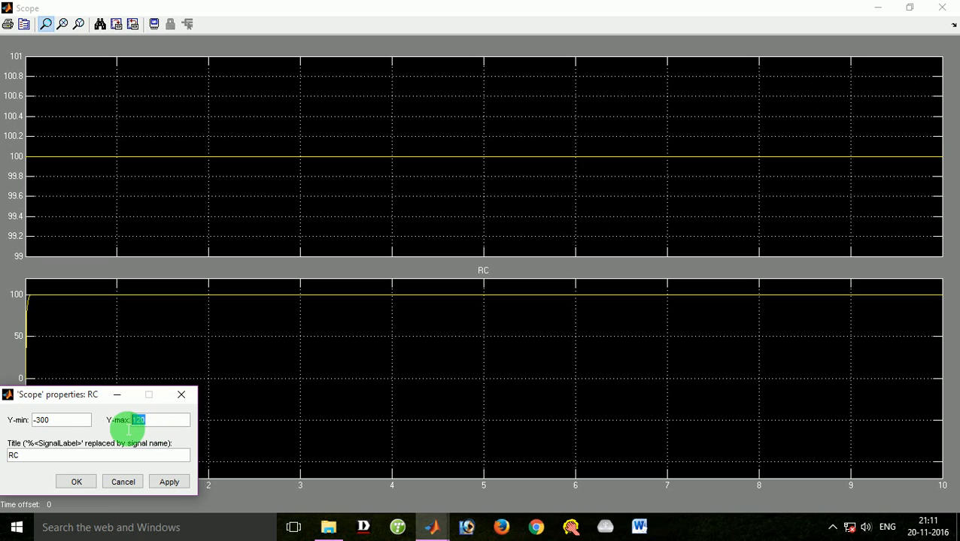
pyautogui.write('300')
pyautogui.click(170, 483)
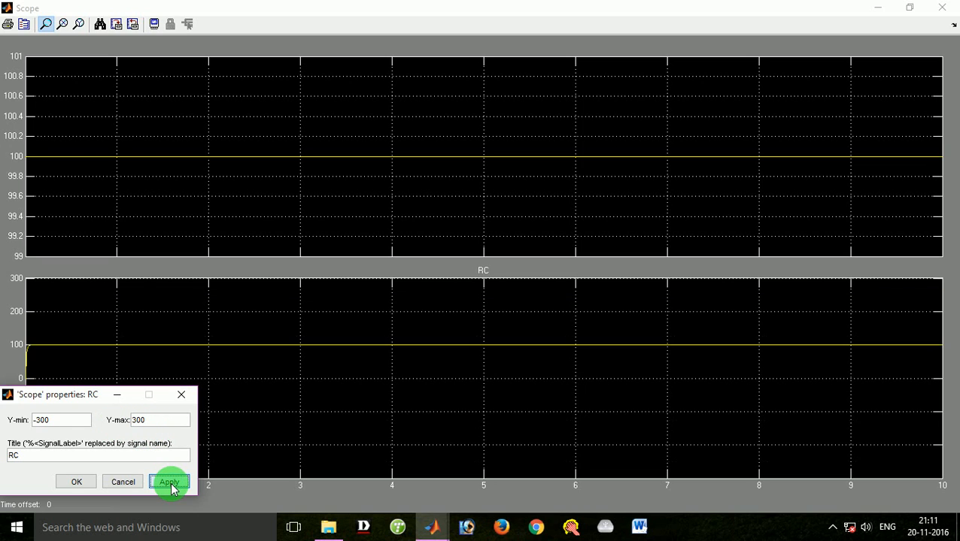
pyautogui.click(77, 482)
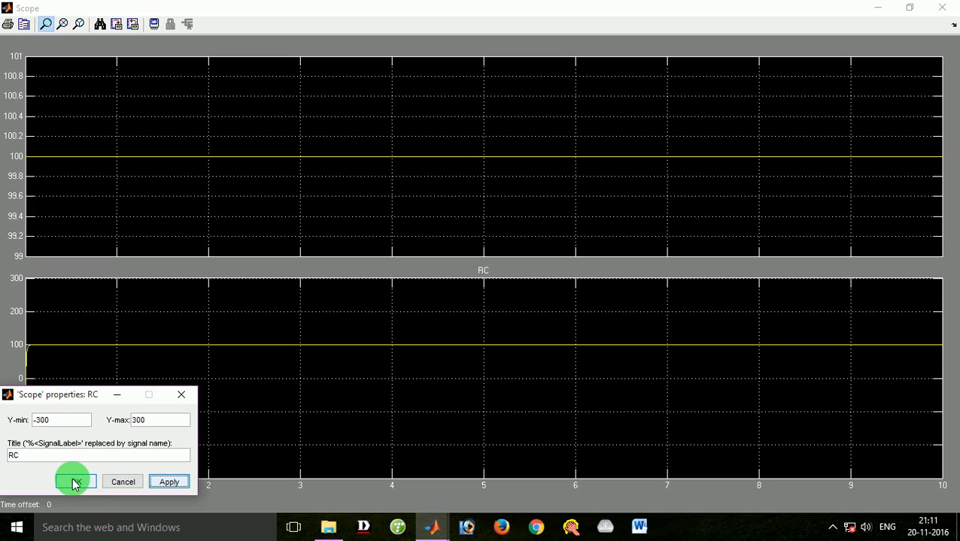
# - Set the capacitor voltage axis limits to Y-min -110 and Y-max 110, apply them and close the properties
pyautogui.click(61, 427)
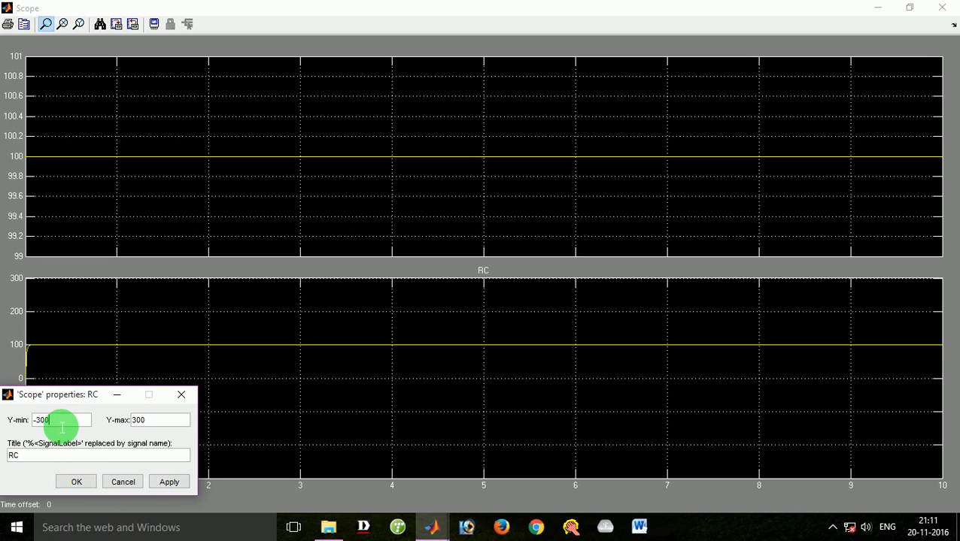
pyautogui.moveTo(61, 427)
pyautogui.mouseDown()
pyautogui.moveTo(41, 422)
pyautogui.moveTo(66, 430)
pyautogui.mouseUp()
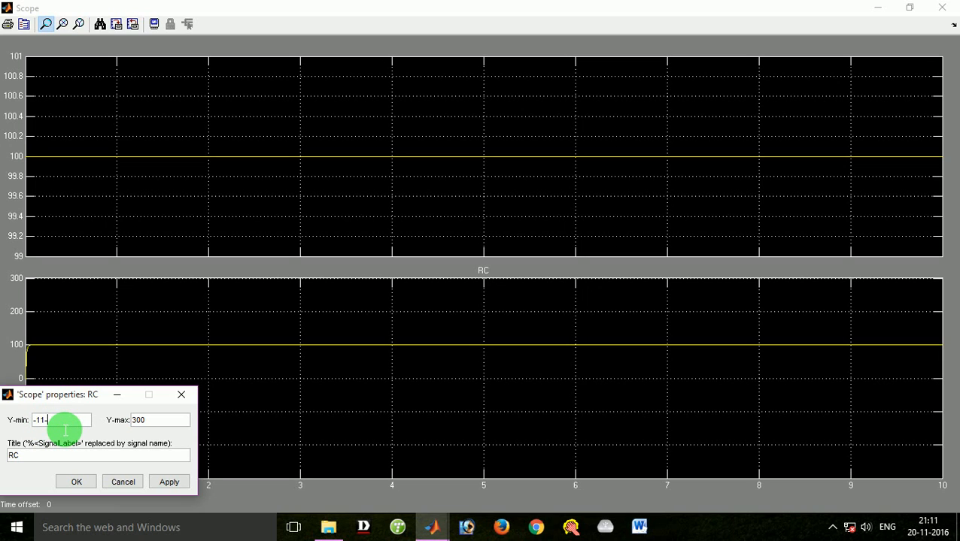
pyautogui.write('-110')
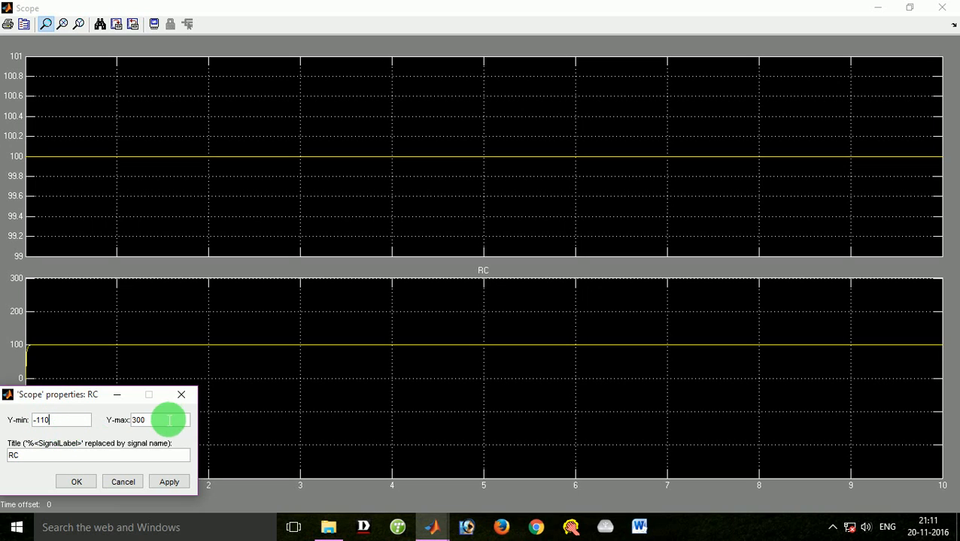
pyautogui.moveTo(167, 419); pyautogui.dragTo(88, 418)
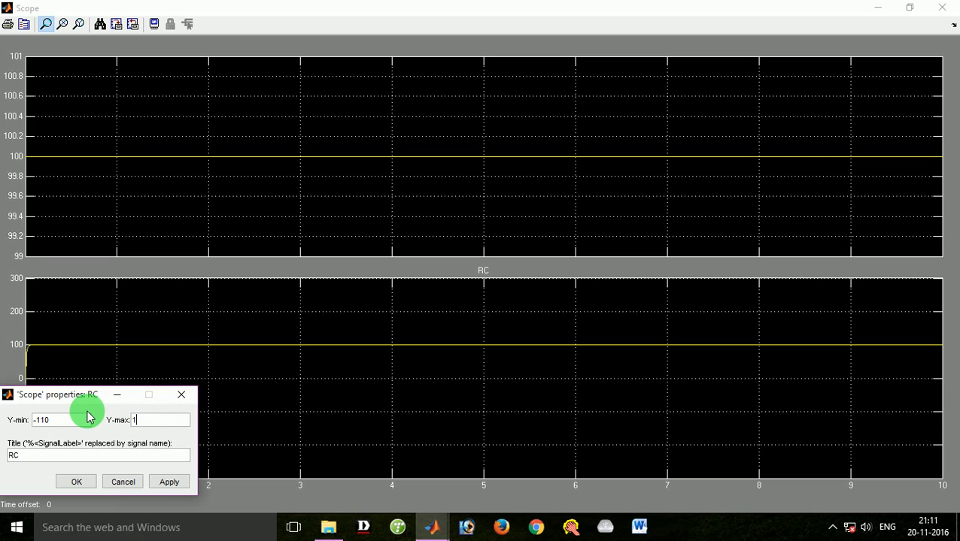
pyautogui.write('110')
pyautogui.click(169, 482)
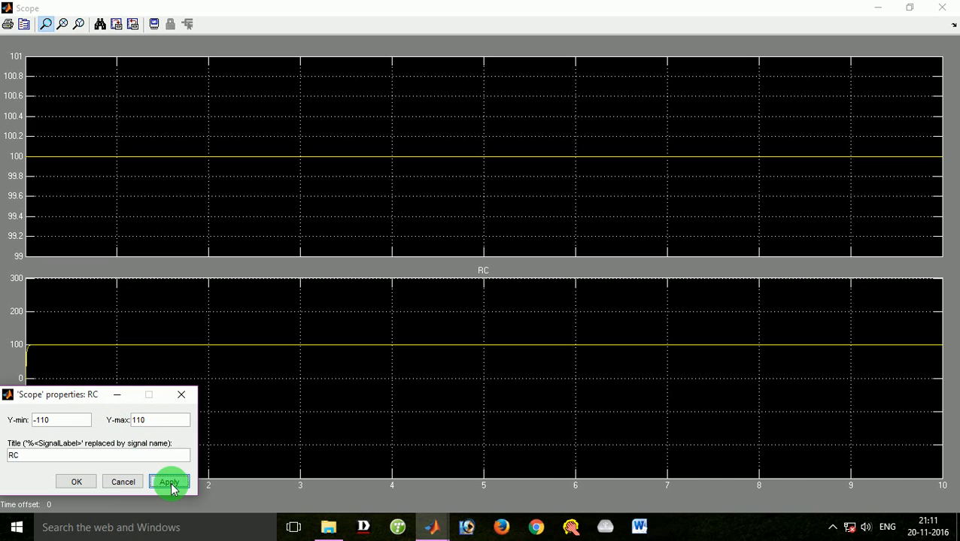
pyautogui.click(75, 482)
# - Zoom in on the start of the capacitor voltage curve and reapply its Y limits of -110 and 110
pyautogui.click(208, 303)
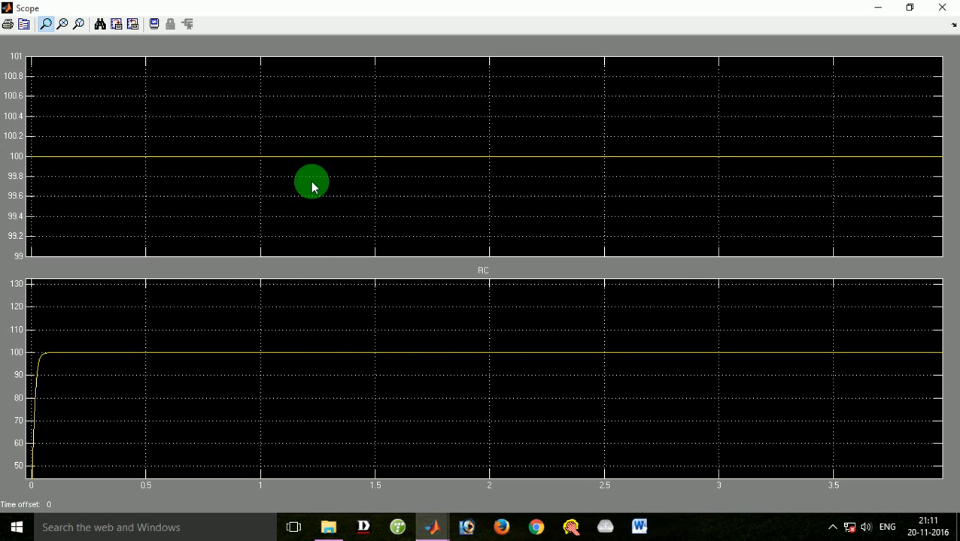
pyautogui.rightClick(322, 371)
pyautogui.click(377, 441)
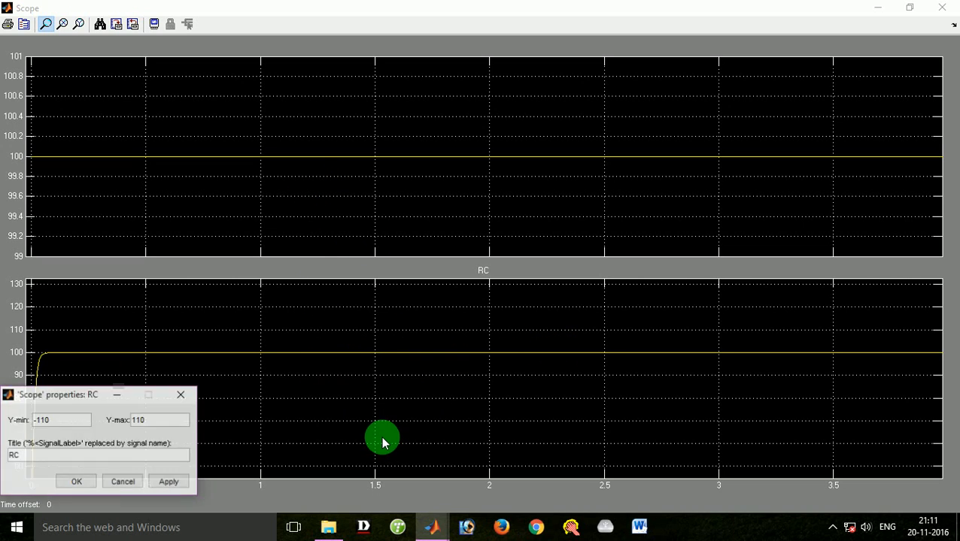
pyautogui.click(170, 482)
pyautogui.click(75, 482)
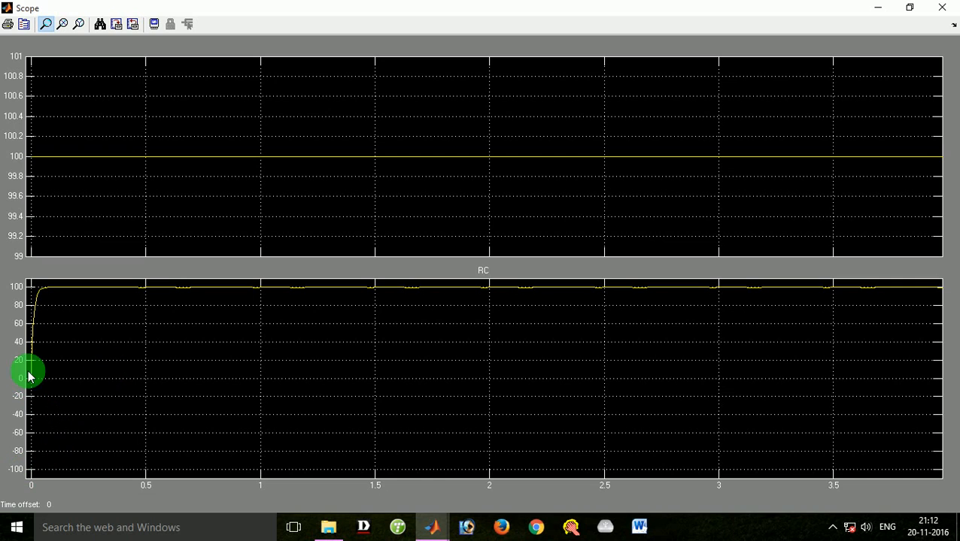
# - Autoscale the capacitor voltage axis to fit the full curve
pyautogui.rightClick(332, 339)
pyautogui.click(390, 364)
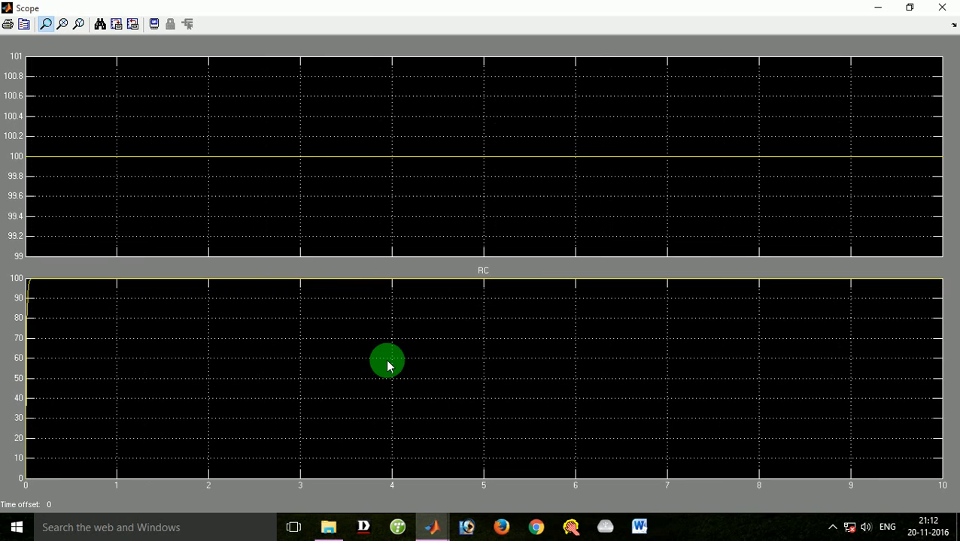
pyautogui.rightClick(288, 344)
pyautogui.click(342, 376)
# - Set the capacitor voltage axis limits to Y-min -105 and Y-max 105 and apply them
pyautogui.rightClick(258, 356)
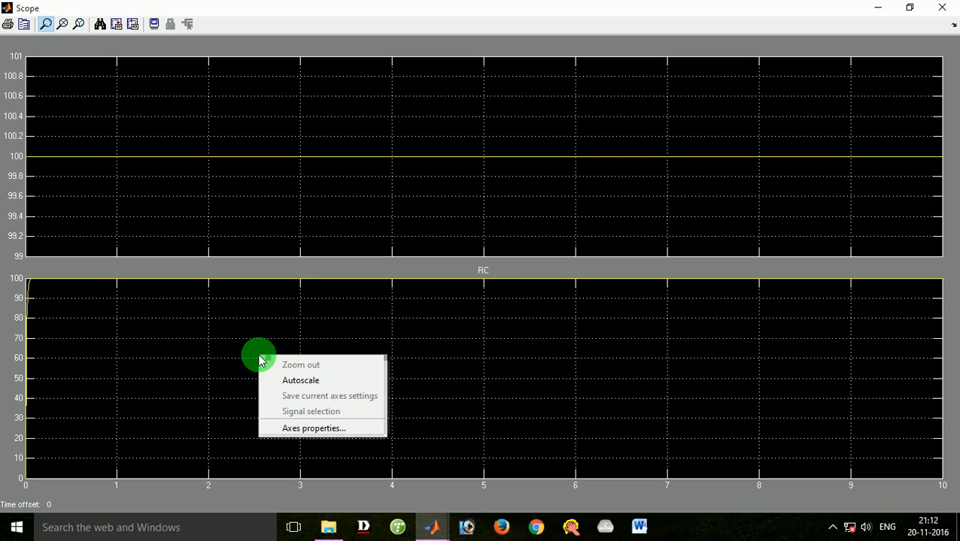
pyautogui.click(322, 429)
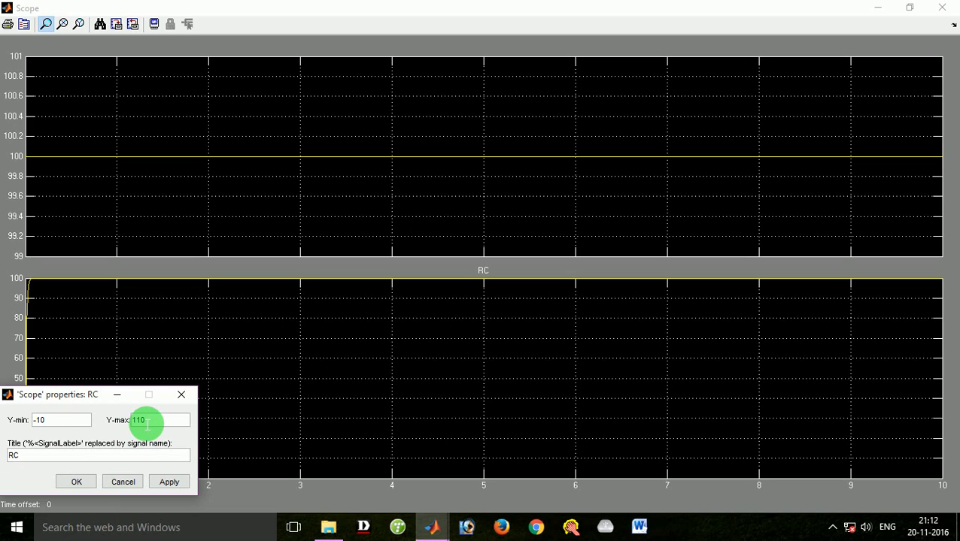
pyautogui.write('5')
pyautogui.press('Tab')
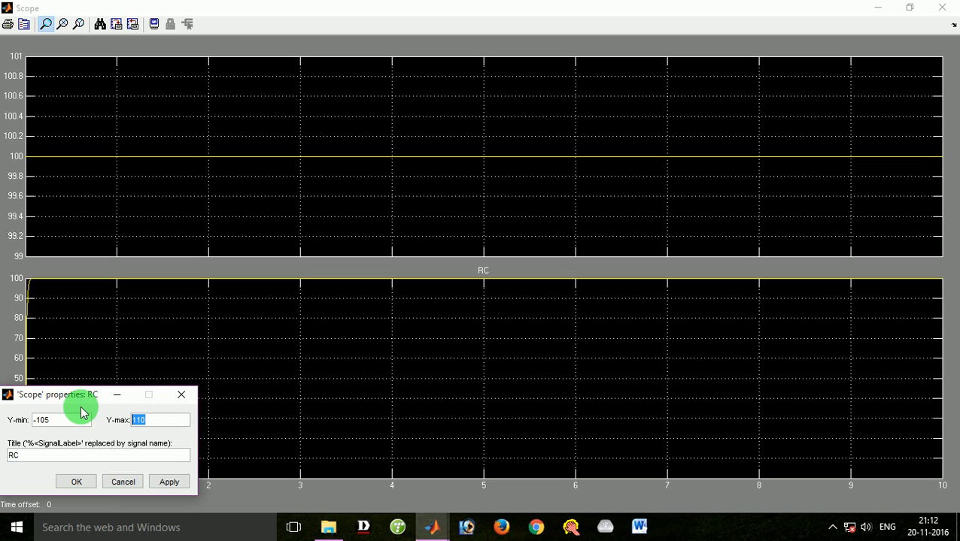
pyautogui.write('105')
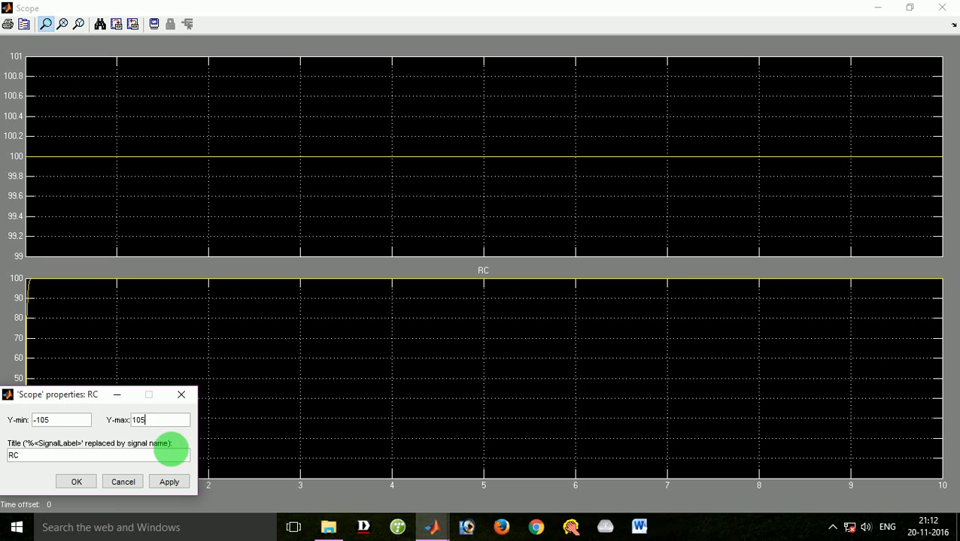
pyautogui.click(169, 482)
# - Set the capacitor voltage axis limits to Y-min -115 and Y-max 115 and apply them
pyautogui.click(53, 419)
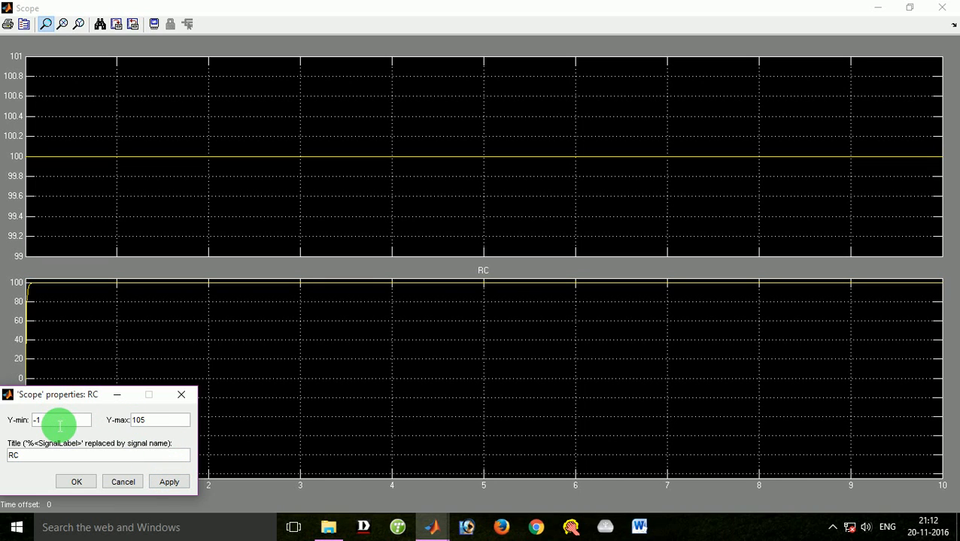
pyautogui.moveTo(148, 421); pyautogui.dragTo(118, 419)
pyautogui.write('115')
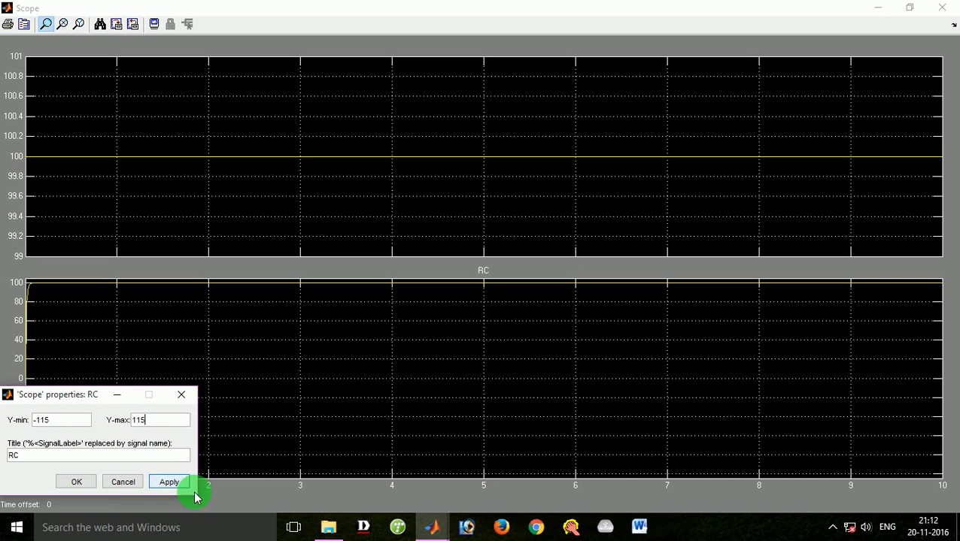
pyautogui.click(178, 485)
# - Change the capacitor voltage axis limits back to Y-min -110 and Y-max 110, apply them and close the properties
pyautogui.click(60, 423)
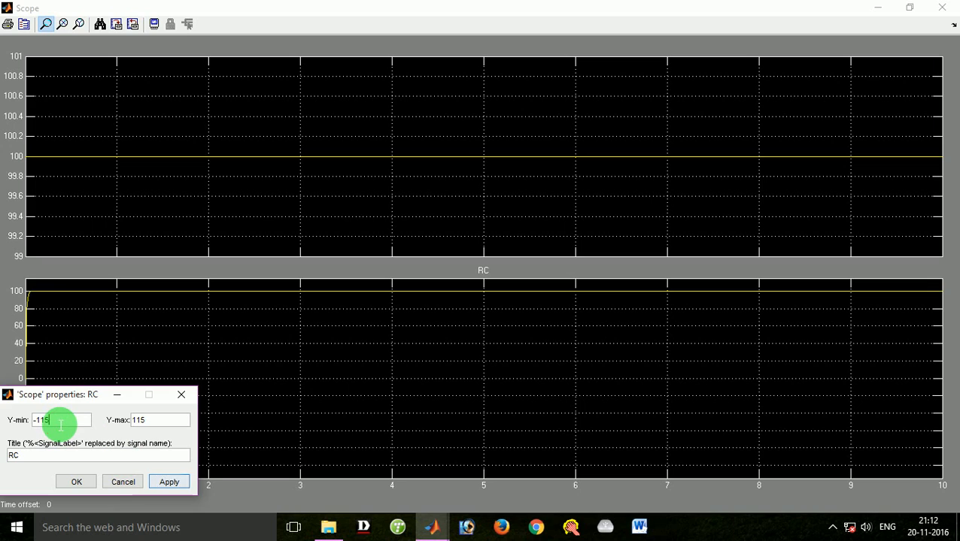
pyautogui.write('0')
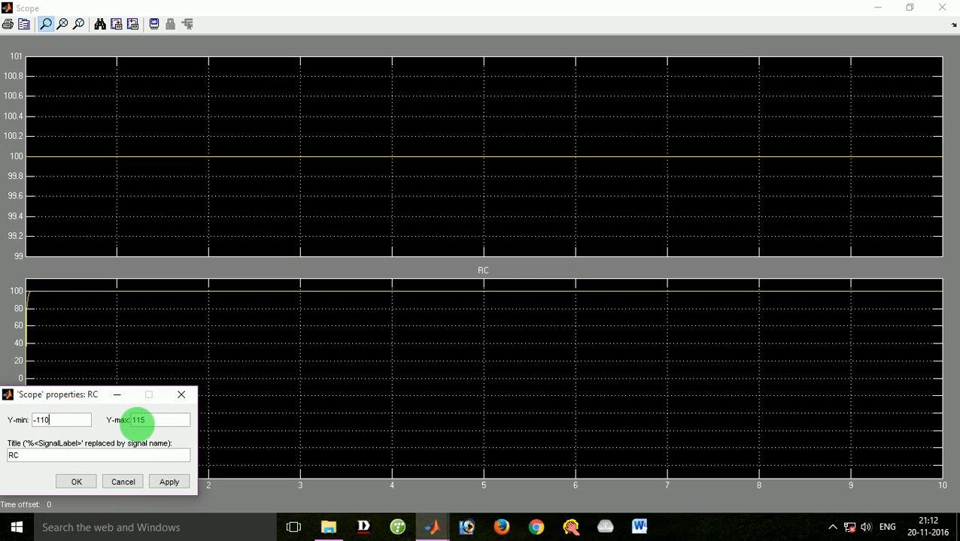
pyautogui.click(154, 427)
pyautogui.write('0')
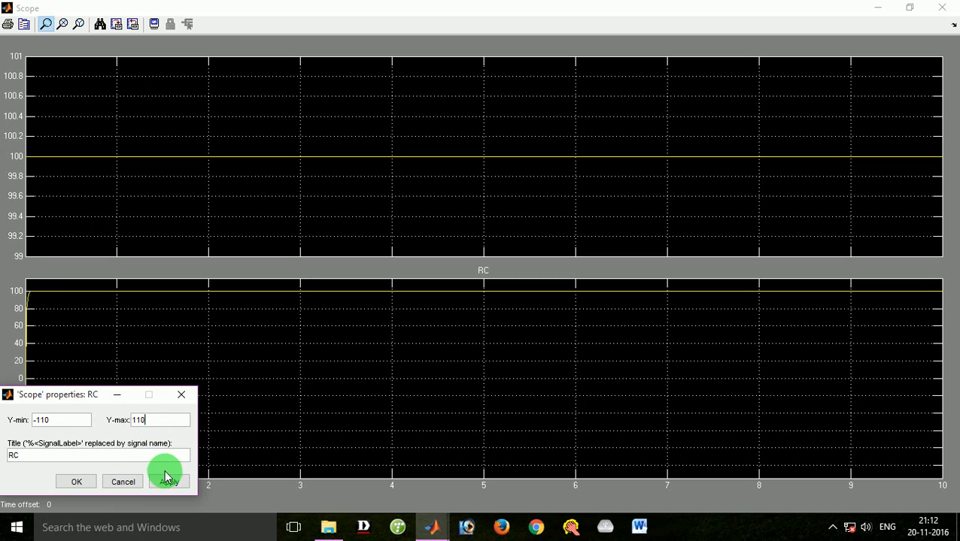
pyautogui.click(175, 485)
pyautogui.click(171, 485)
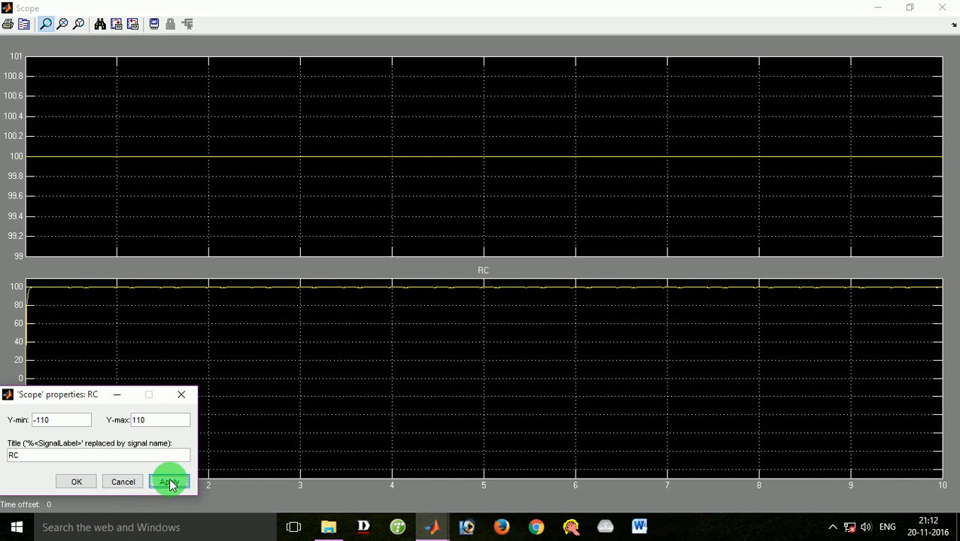
pyautogui.click(68, 481)
# - Zoom in on the early part of the capacitor voltage plot and autoscale it back to the full curve
pyautogui.click(252, 385)
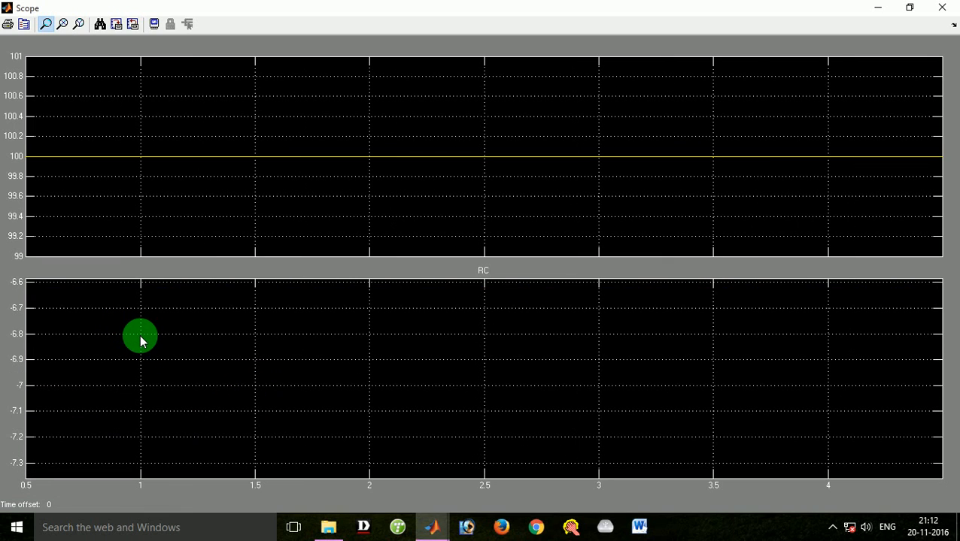
pyautogui.rightClick(134, 342)
pyautogui.click(167, 368)
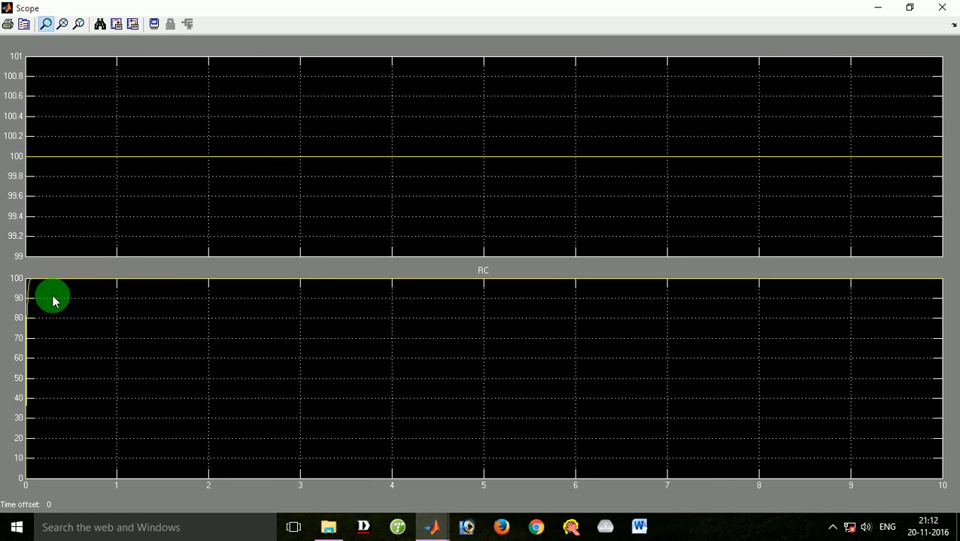
pyautogui.moveTo(36, 285); pyautogui.dragTo(207, 371)
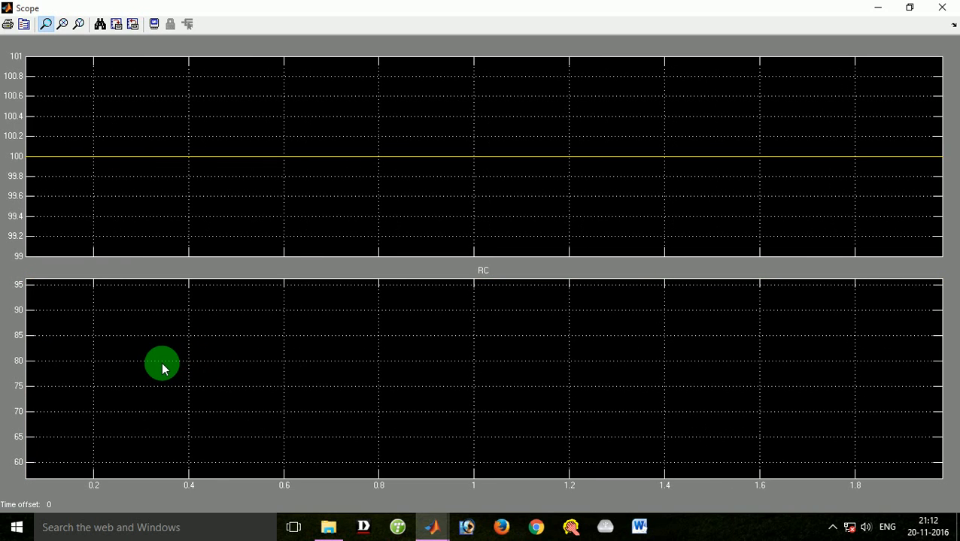
pyautogui.rightClick(163, 367)
pyautogui.click(214, 394)
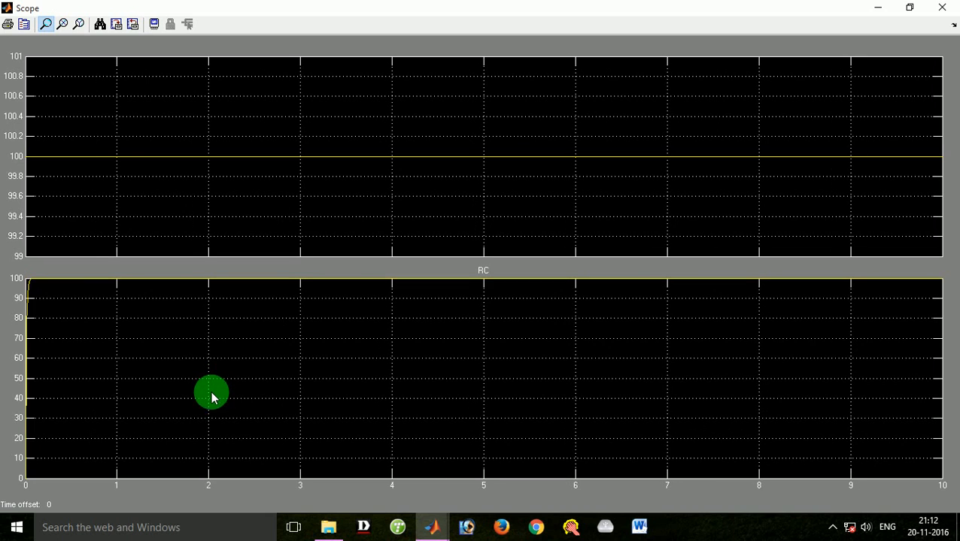
# - Reapply the capacitor voltage Y limits of -110 and 110 and zoom in on the first two seconds of the curve
pyautogui.rightClick(212, 397)
pyautogui.click(251, 455)
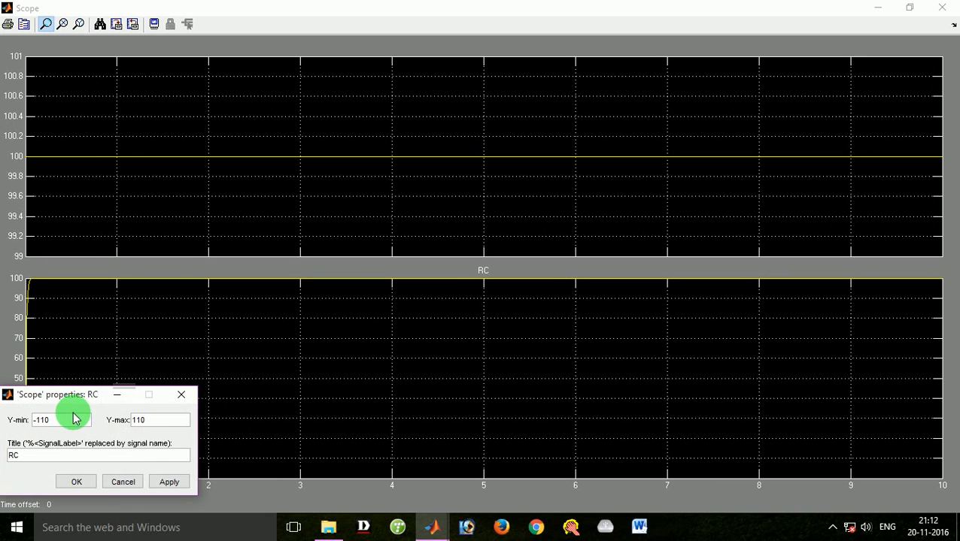
pyautogui.click(165, 482)
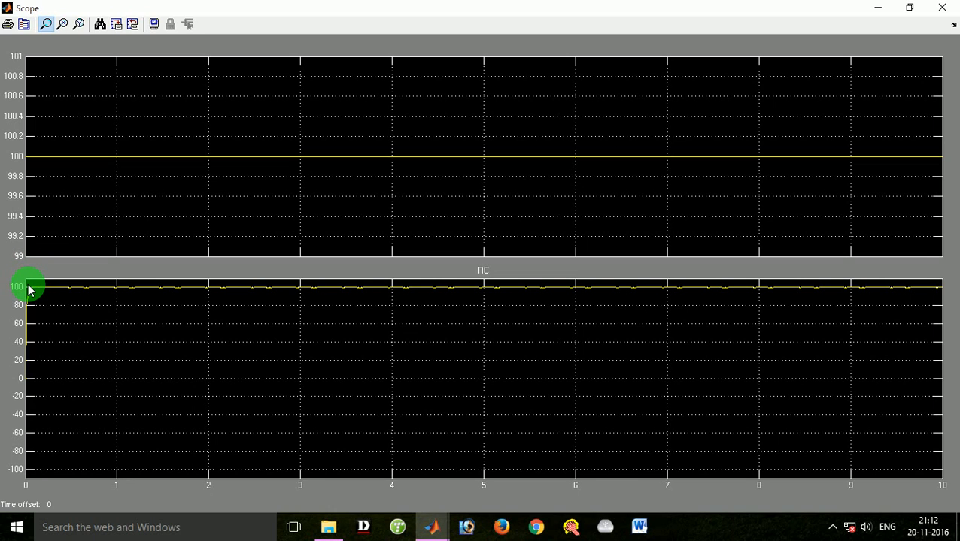
pyautogui.moveTo(29, 289); pyautogui.dragTo(217, 453)
# - Autoscale the capacitor voltage plot, reapply its Y limits of -110 and 110 and close the axis properties
pyautogui.rightClick(70, 292)
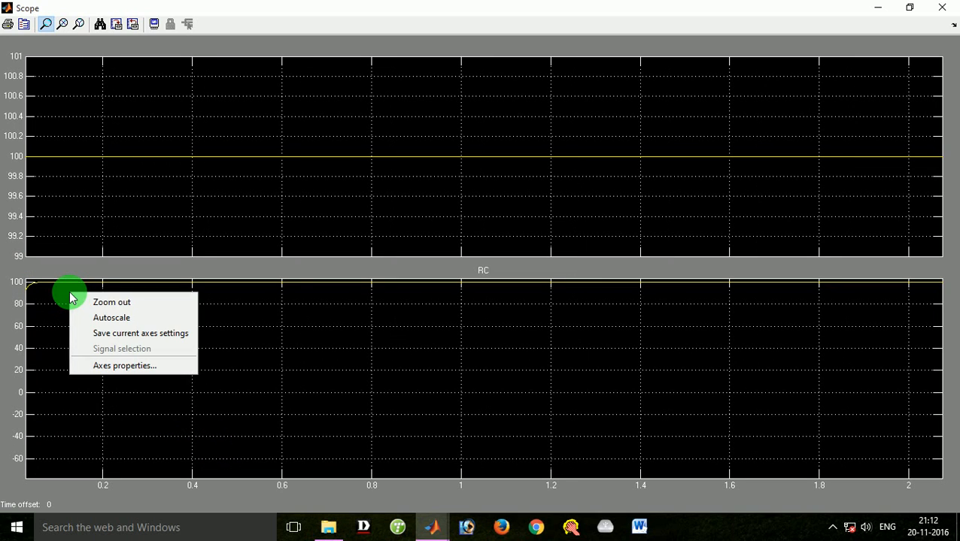
pyautogui.click(128, 322)
pyautogui.rightClick(138, 337)
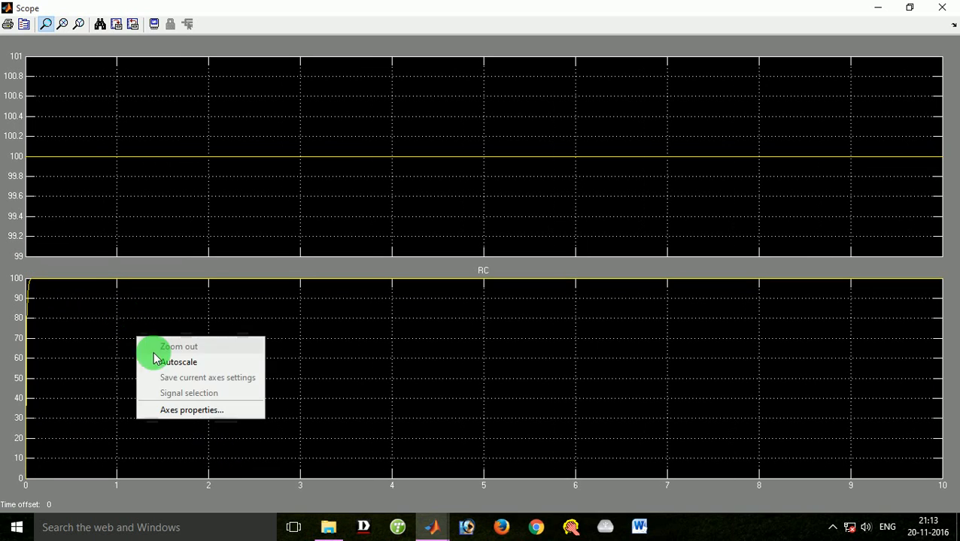
pyautogui.click(197, 410)
pyautogui.click(167, 482)
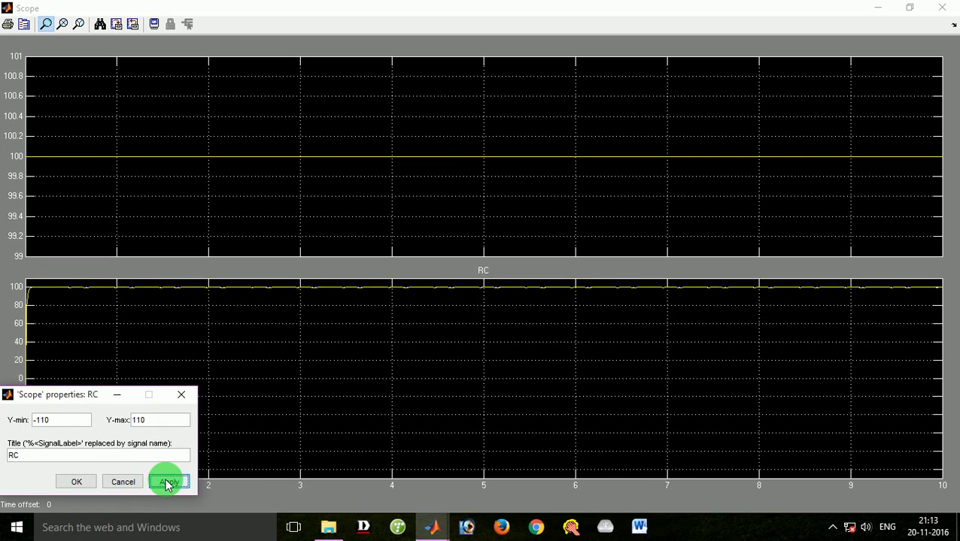
pyautogui.click(77, 482)
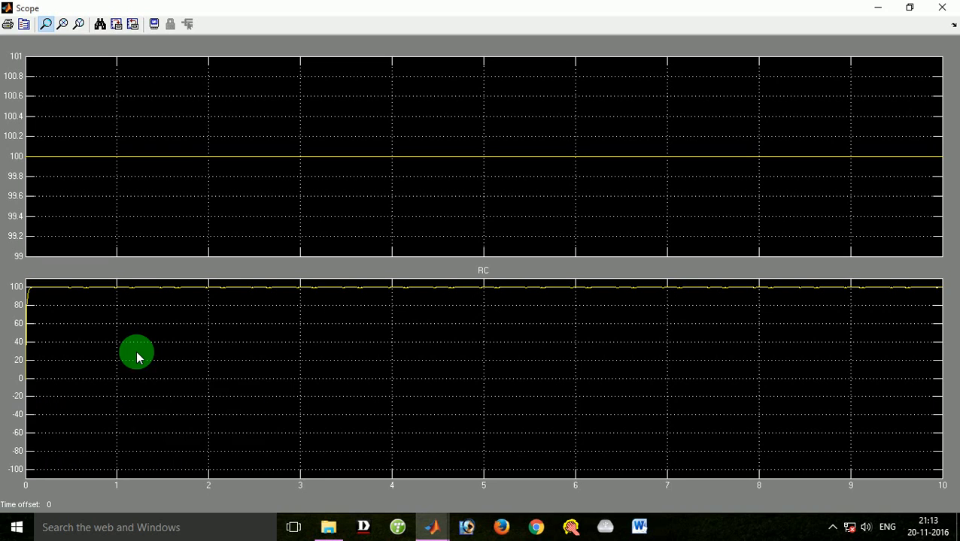
# - Set the capacitor voltage axis limits to Y-min -100 and Y-max 100 and apply them
pyautogui.rightClick(137, 355)
pyautogui.click(207, 426)
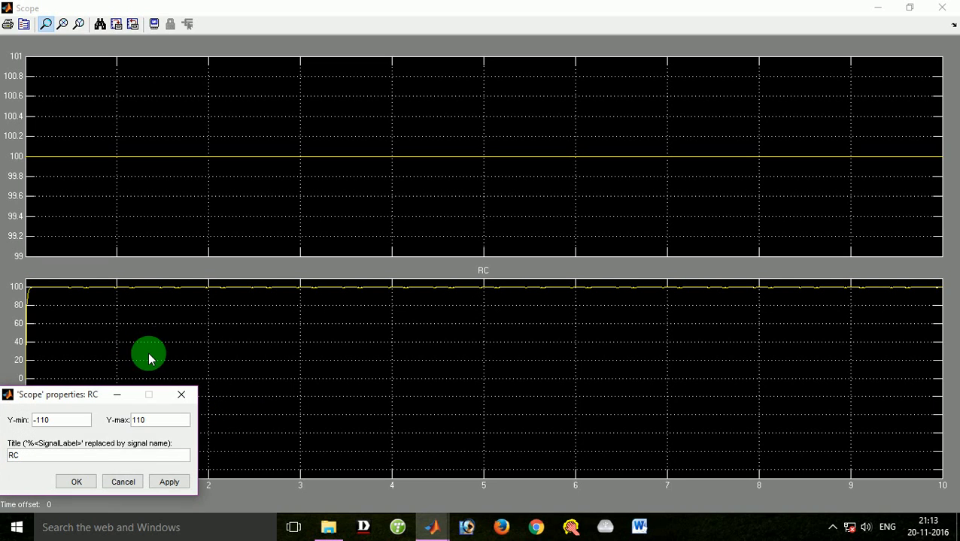
pyautogui.click(64, 425)
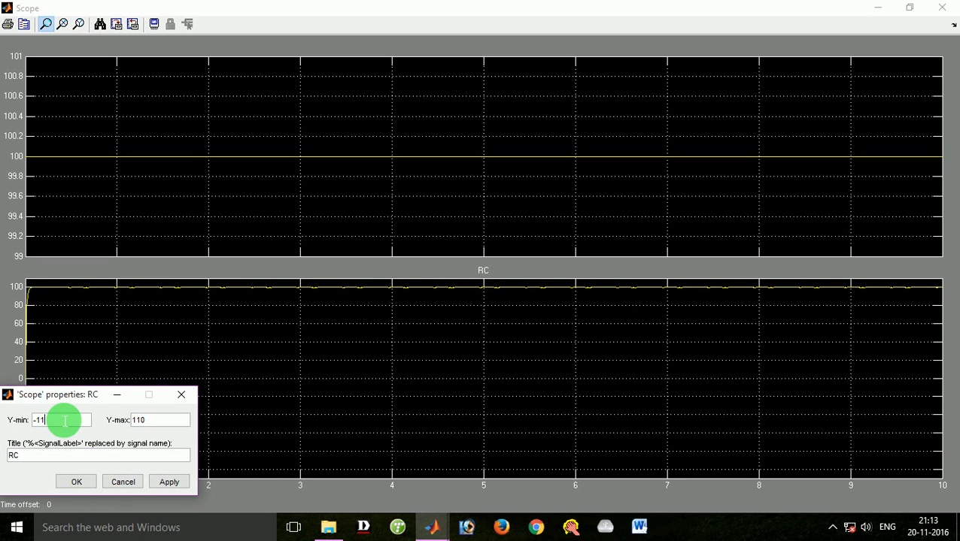
pyautogui.press('BackSpace')
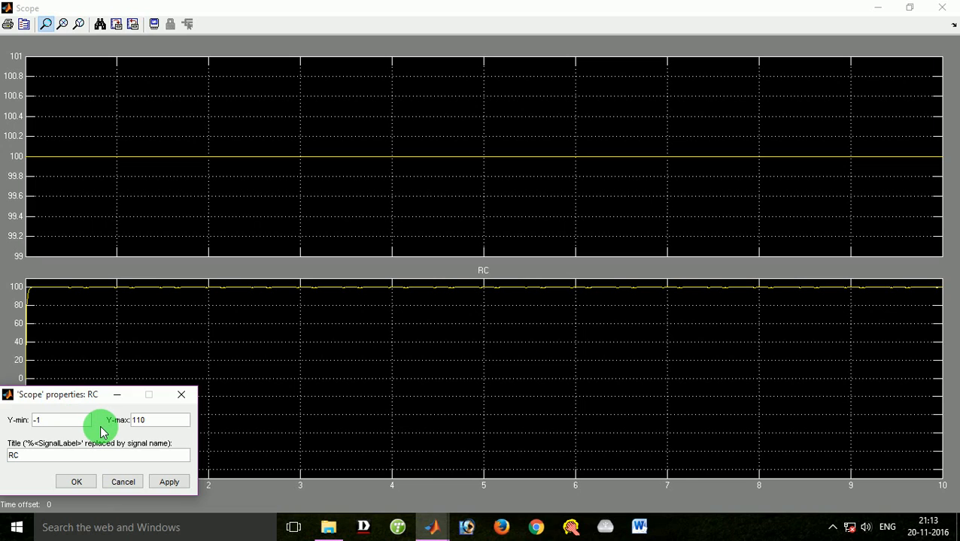
pyautogui.write('00')
pyautogui.click(160, 426)
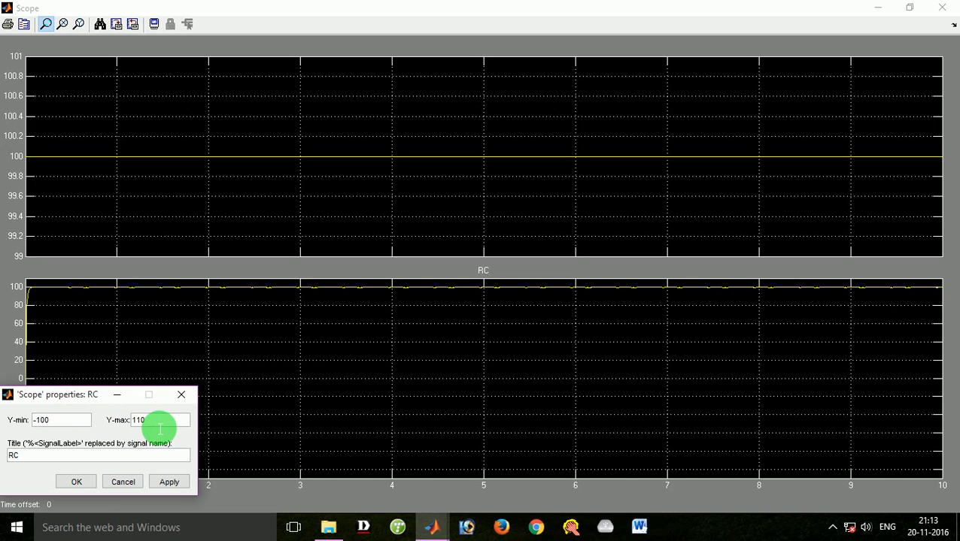
pyautogui.write('0')
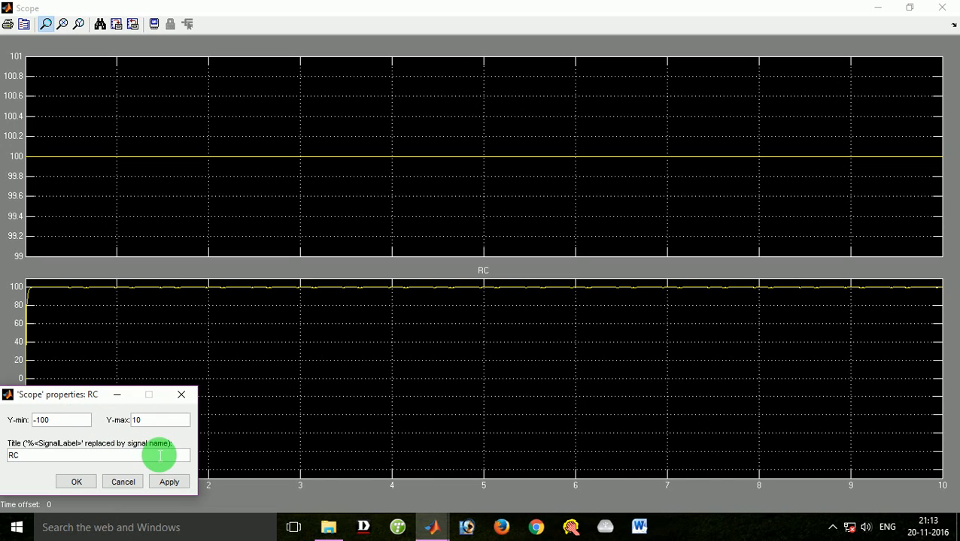
pyautogui.click(170, 482)
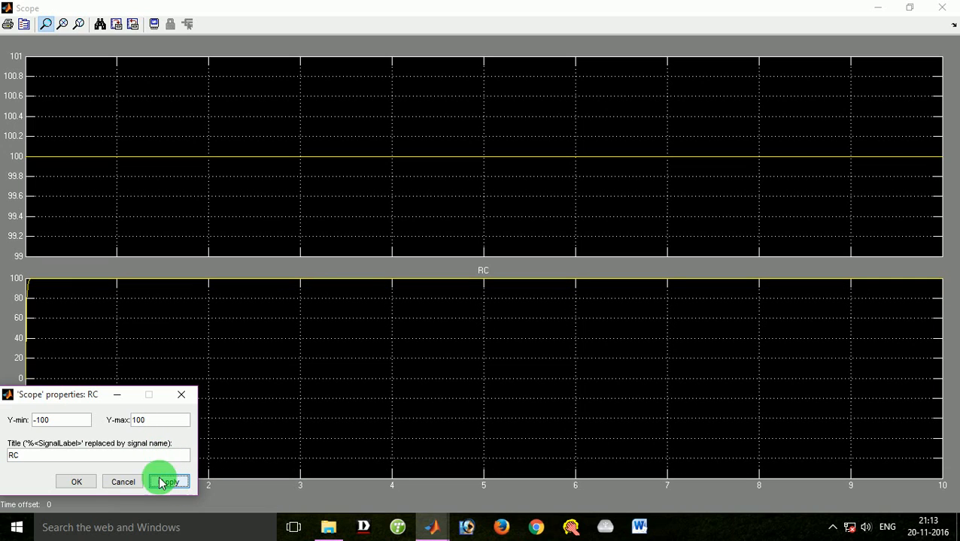
# - Set the capacitor voltage axis limits to Y-min -135 and Y-max 135, apply them and close the properties
pyautogui.click(54, 423)
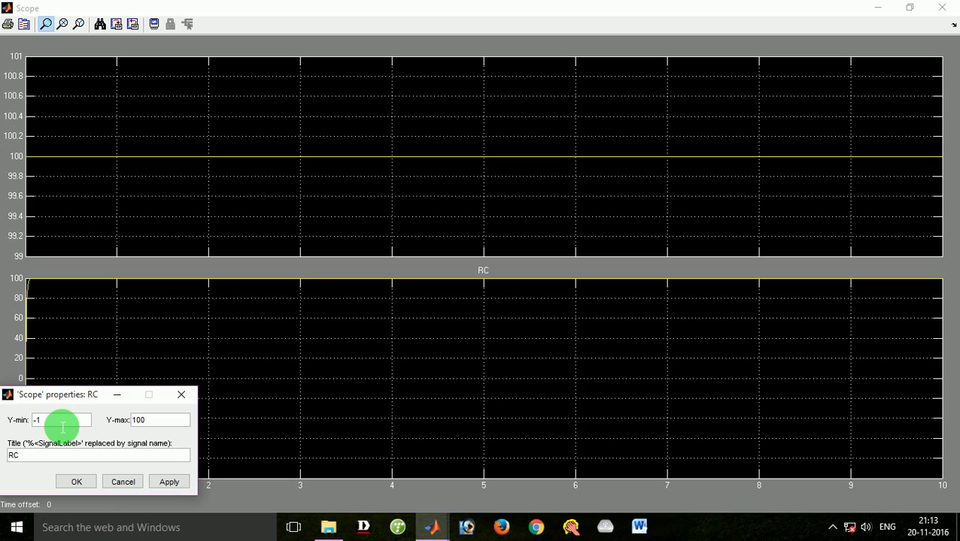
pyautogui.write('135')
pyautogui.doubleClick(158, 421)
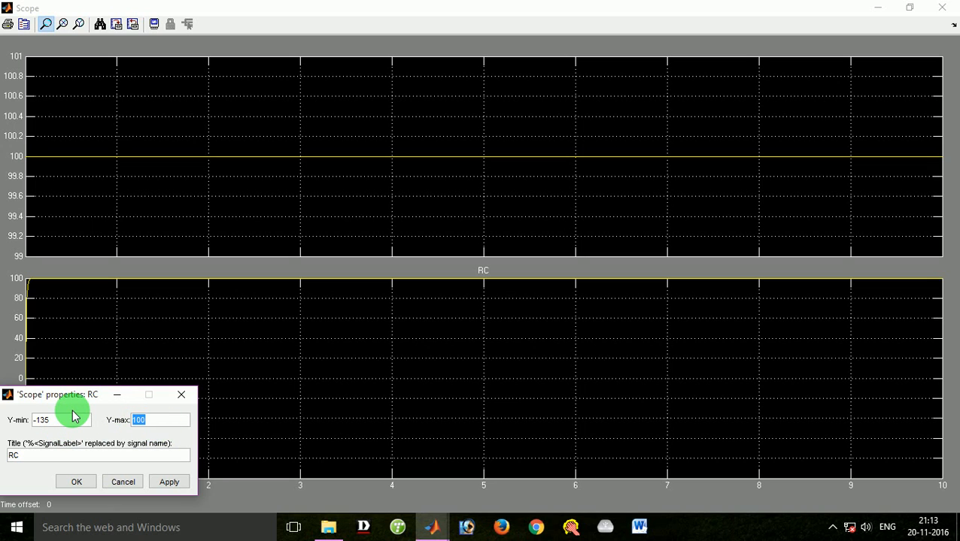
pyautogui.write('135')
pyautogui.click(173, 482)
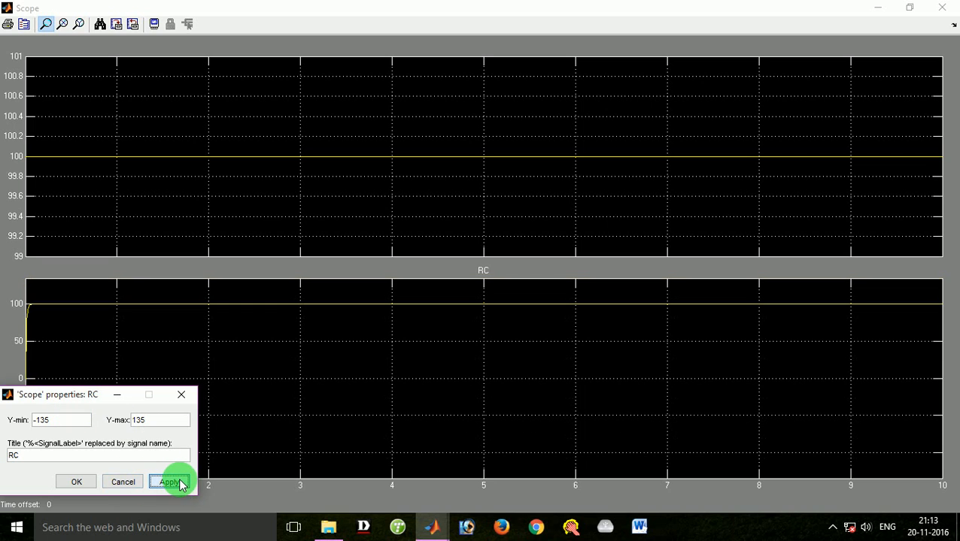
pyautogui.click(76, 482)
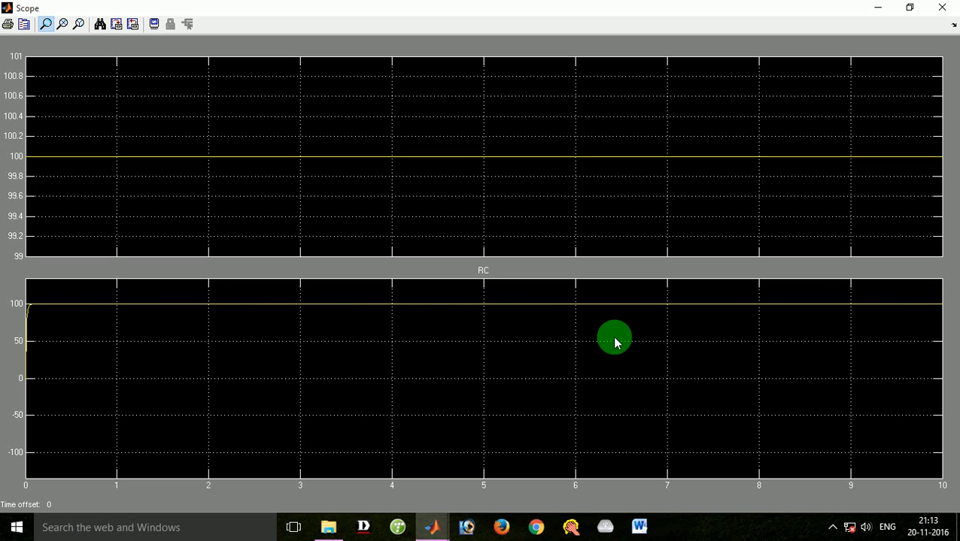
# - Close the scope and review the parameters of resistor R in the model
pyautogui.click(940, 10)
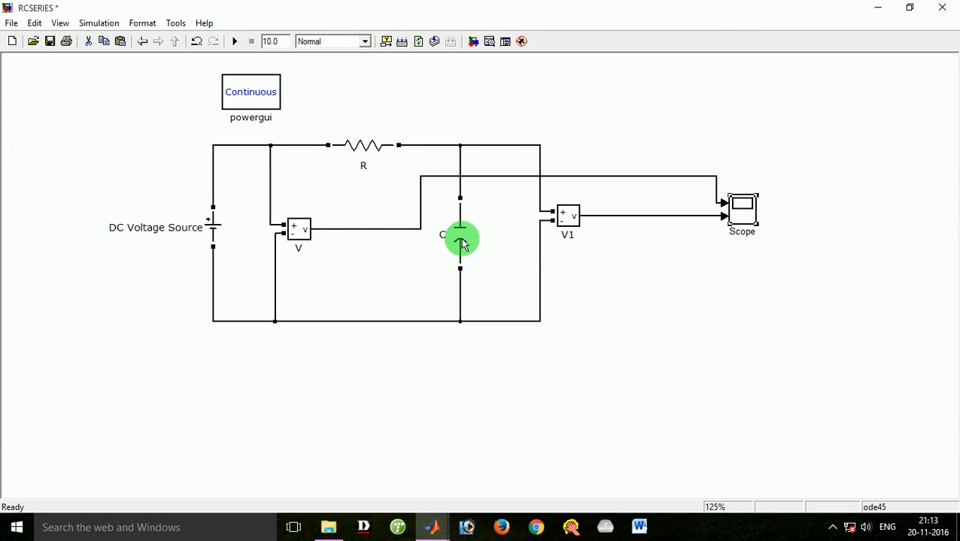
pyautogui.doubleClick(365, 147)
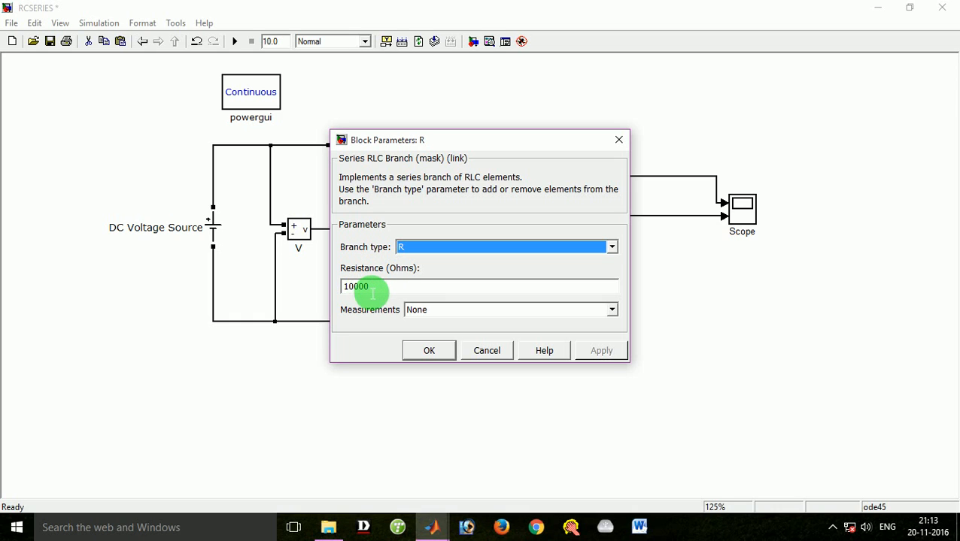
pyautogui.click(427, 354)
# - Review capacitor C's parameters, toggle the initial capacitor voltage option off and back on, and apply the settings
pyautogui.doubleClick(461, 225)
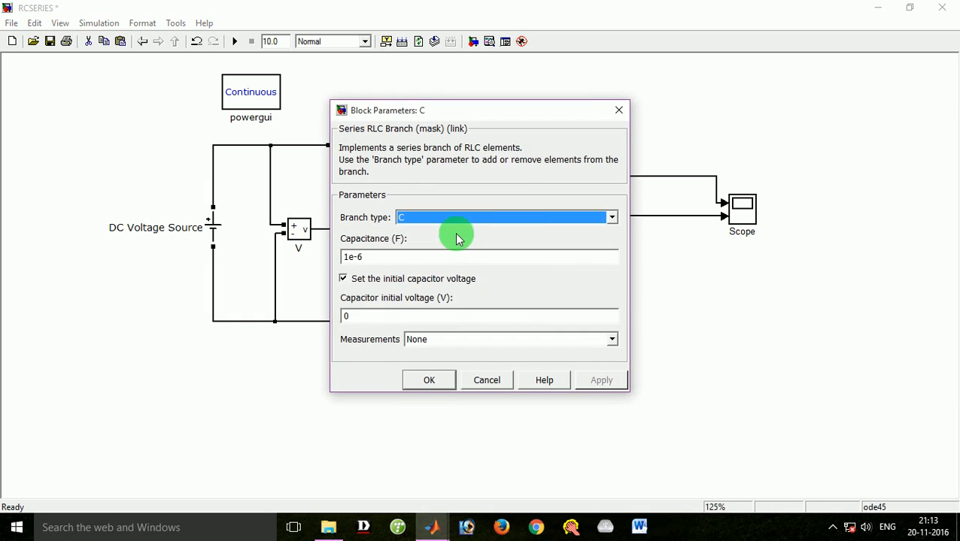
pyautogui.click(344, 279)
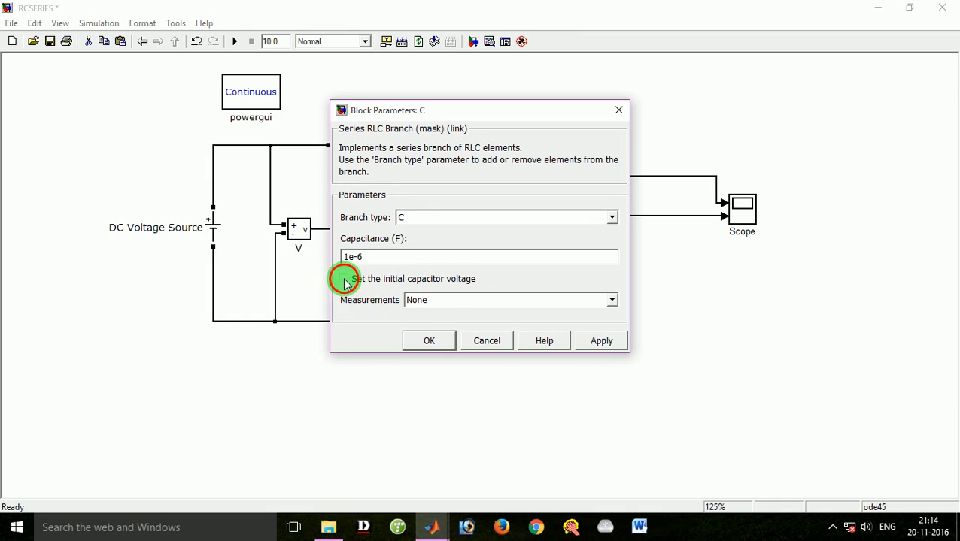
pyautogui.click(344, 279)
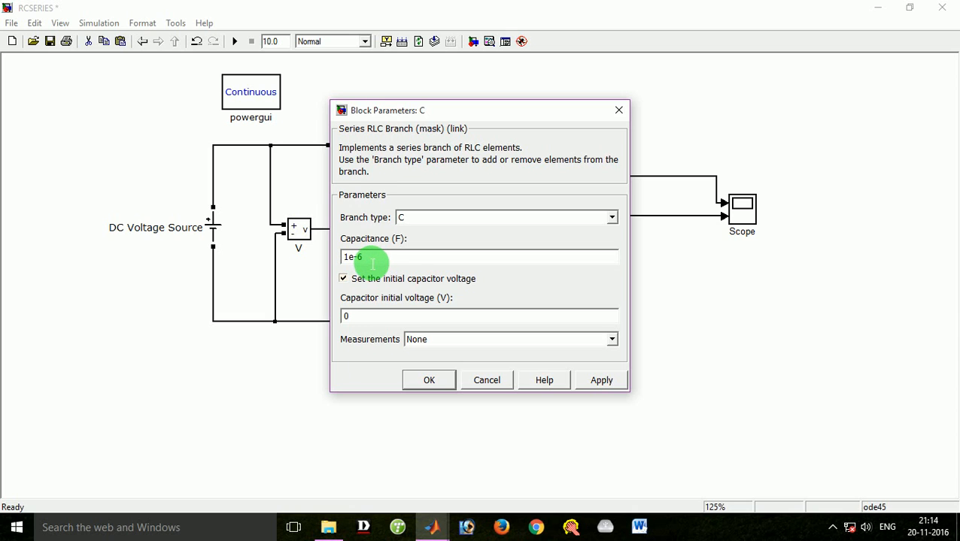
pyautogui.click(599, 380)
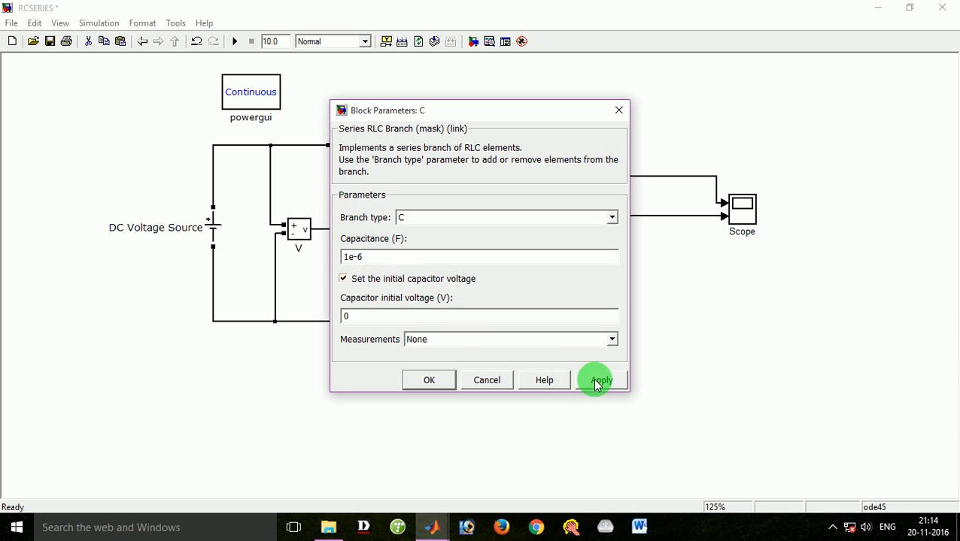
pyautogui.click(429, 381)
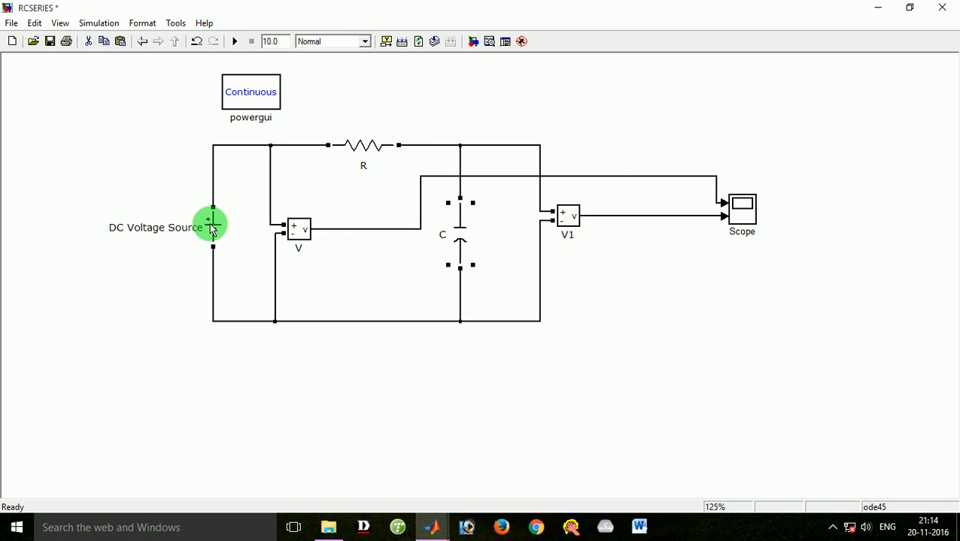
# - Review the DC voltage source's amplitude, close its parameters and select the powergui block
pyautogui.doubleClick(211, 228)
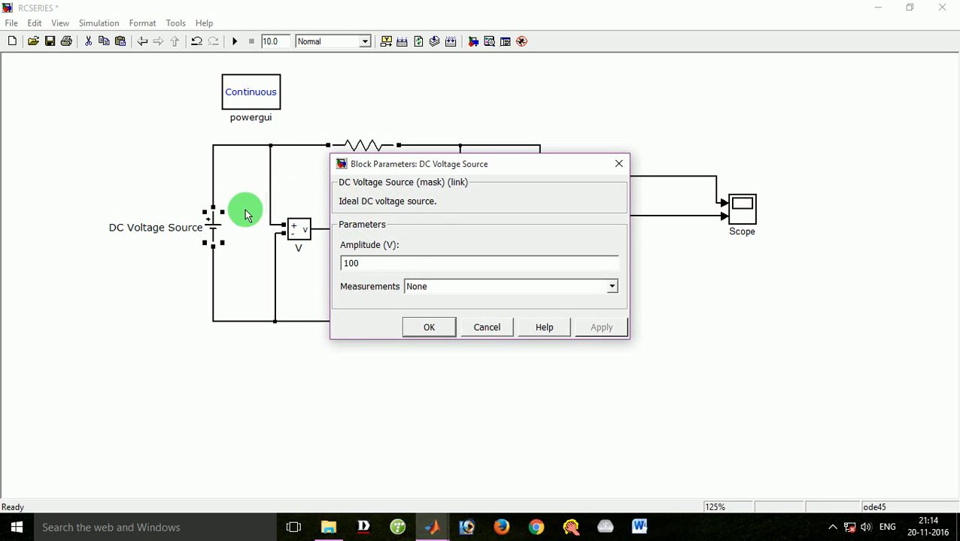
pyautogui.click(365, 267)
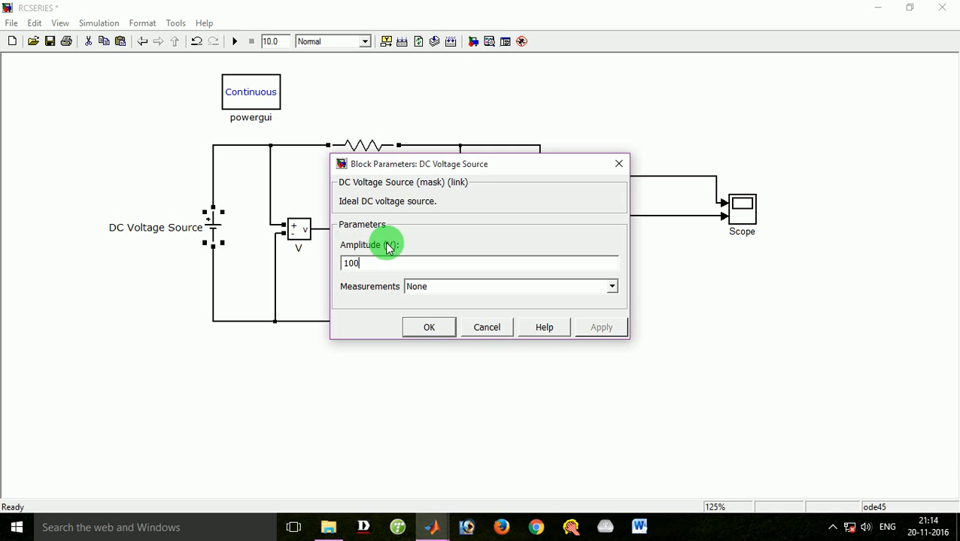
pyautogui.click(431, 329)
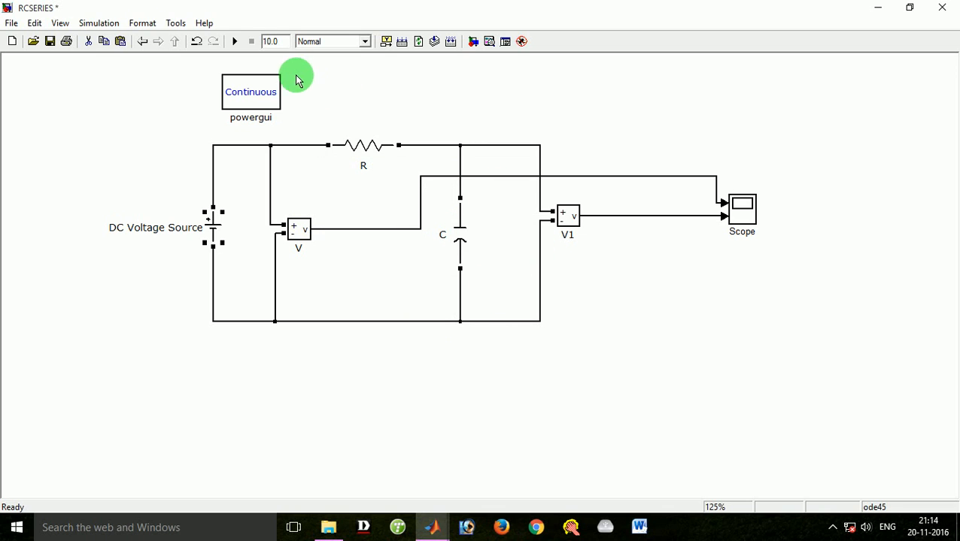
pyautogui.click(265, 99)
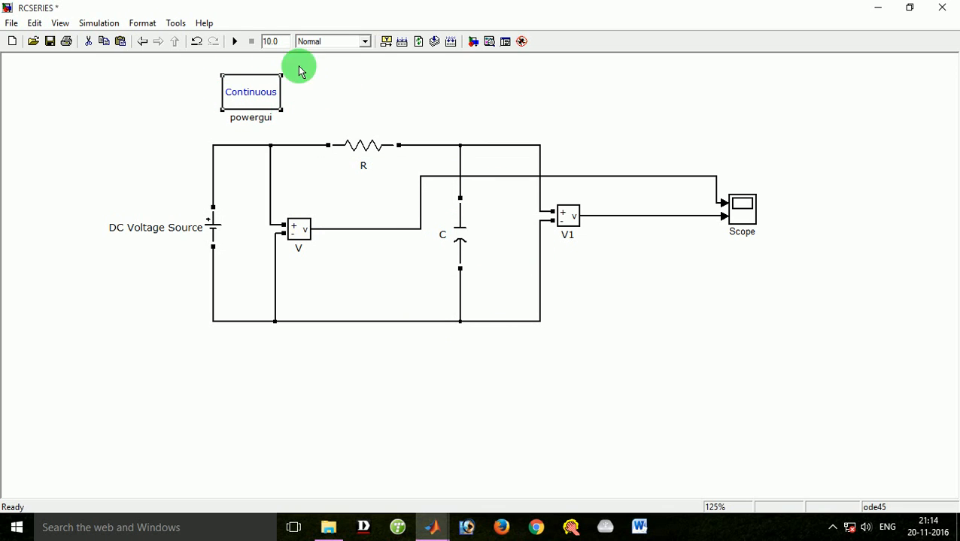